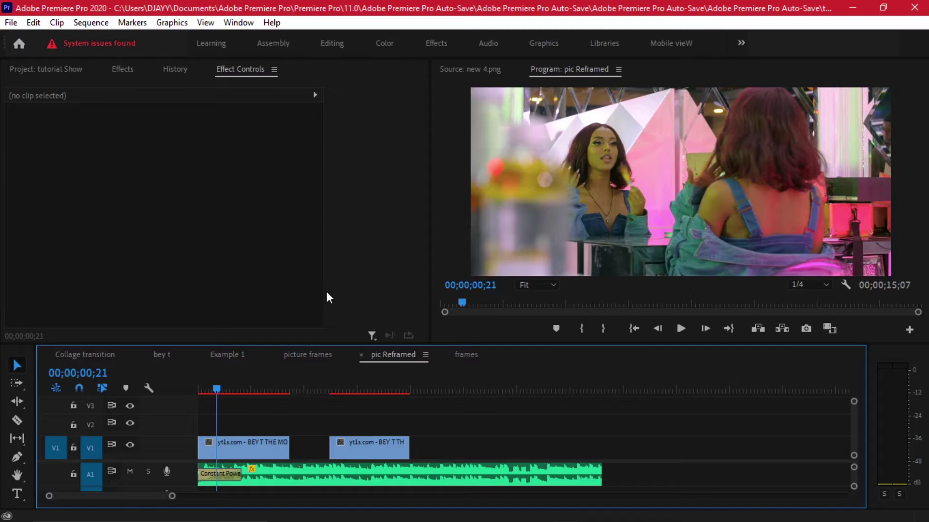
Shift the second video clip on V1 slightly earlier and place the playhead at 00;00;04;26 within it
{"action": "scroll", "coordinate": [304, 387], "scroll_direction": "up", "scroll_amount": 2}
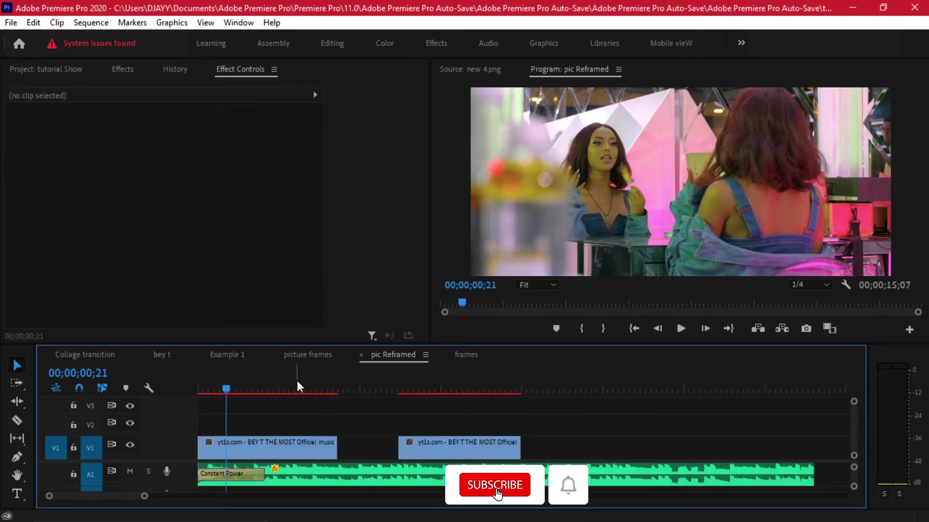
{"action": "left_click_drag", "start_coordinate": [226, 382], "coordinate": [323, 387]}
{"action": "left_click_drag", "start_coordinate": [437, 450], "coordinate": [417, 440]}
{"action": "left_click", "coordinate": [383, 387]}
{"action": "left_click_drag", "start_coordinate": [384, 387], "coordinate": [395, 387]}
{"action": "left_click", "coordinate": [460, 415]}
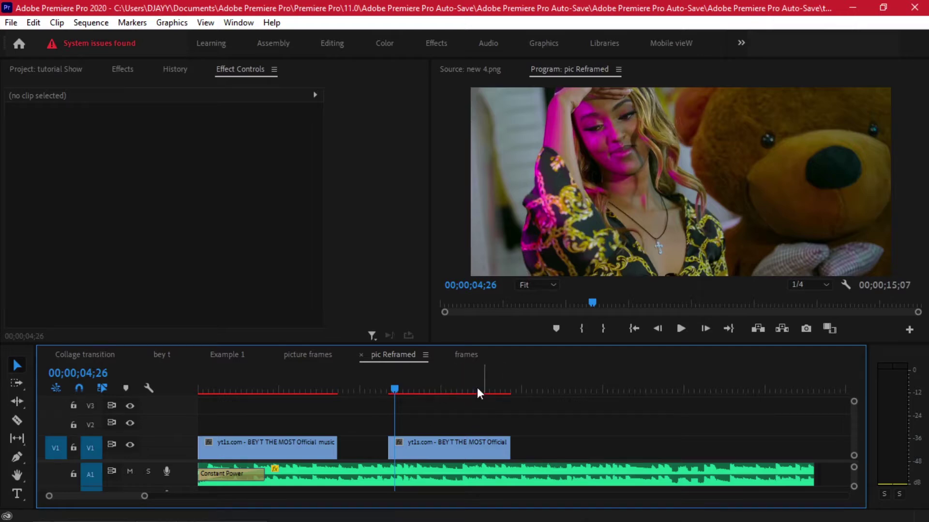
Add the BEY T THE MOST music video from the project to track V1 after the existing clips
{"action": "key", "text": "minus"}
{"action": "key", "text": "minus"}
{"action": "key", "text": "minus"}
{"action": "key", "text": "shift+1"}
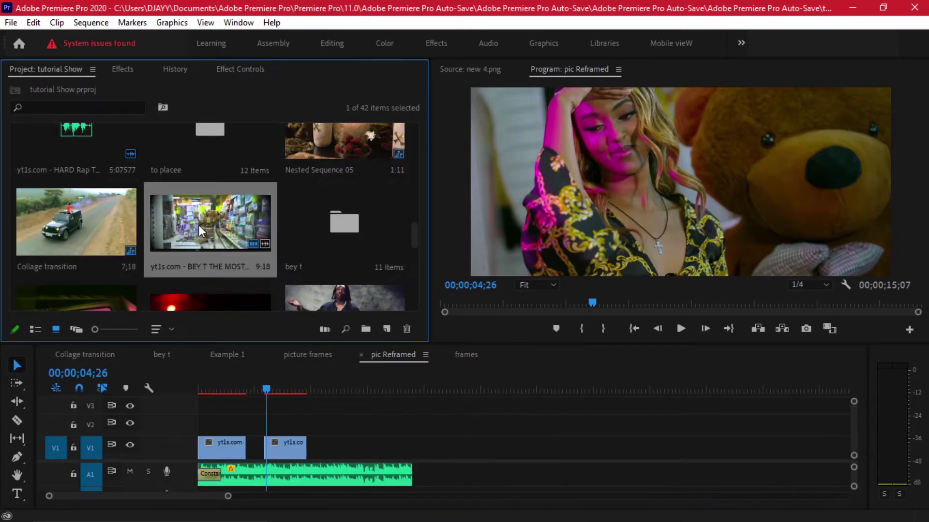
{"action": "left_click_drag", "start_coordinate": [202, 232], "coordinate": [288, 430]}
Export the frame at 00;00;20;13 as a PNG named "frame 1" to the desktop
{"action": "key", "text": "minus"}
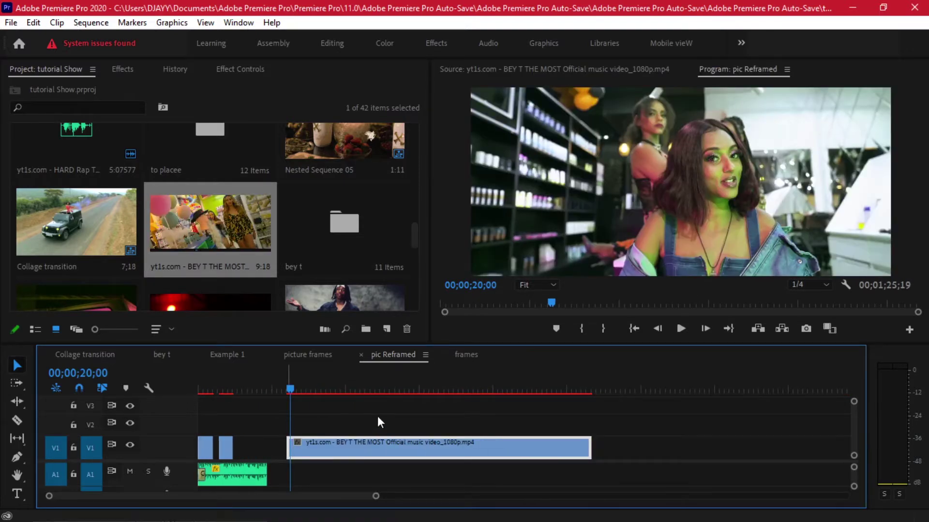
{"action": "key", "text": "equal"}
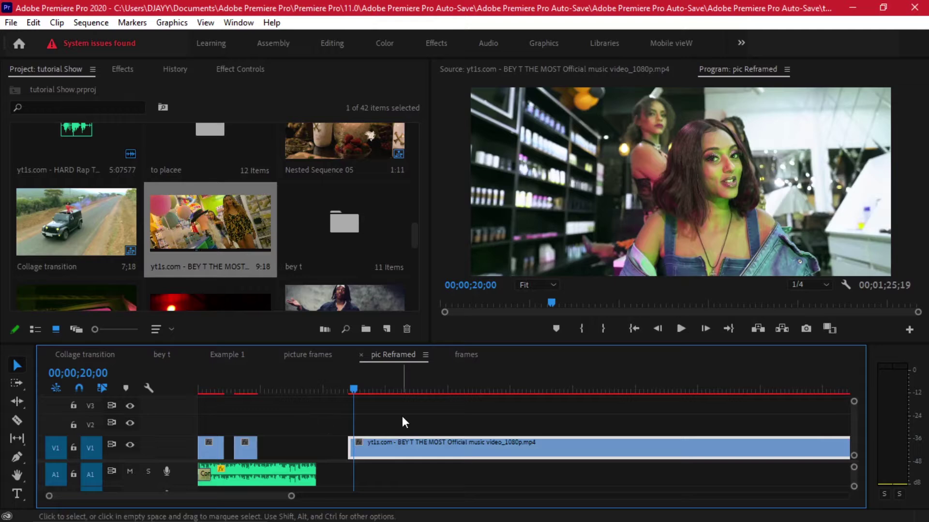
{"action": "key", "text": "equal"}
{"action": "scroll", "coordinate": [405, 420], "scroll_direction": "right", "scroll_amount": 2}
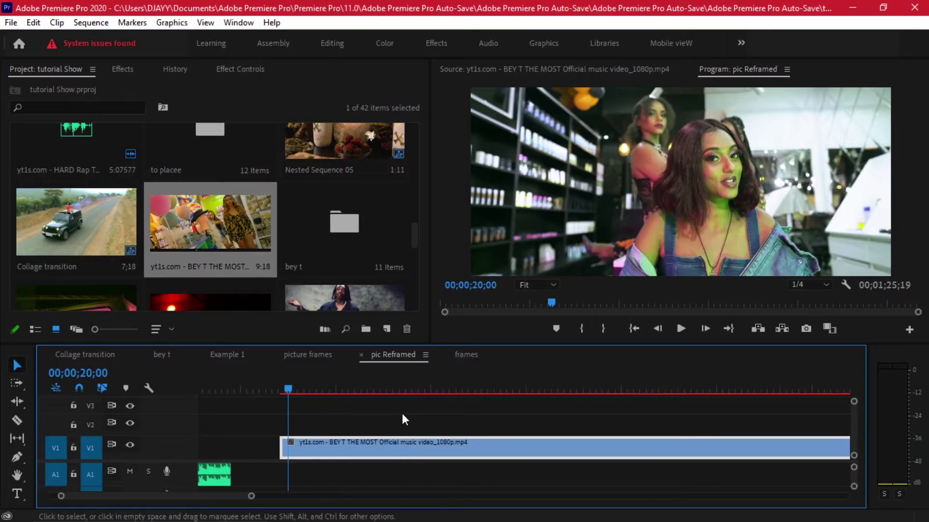
{"action": "left_click_drag", "start_coordinate": [312, 388], "coordinate": [295, 387]}
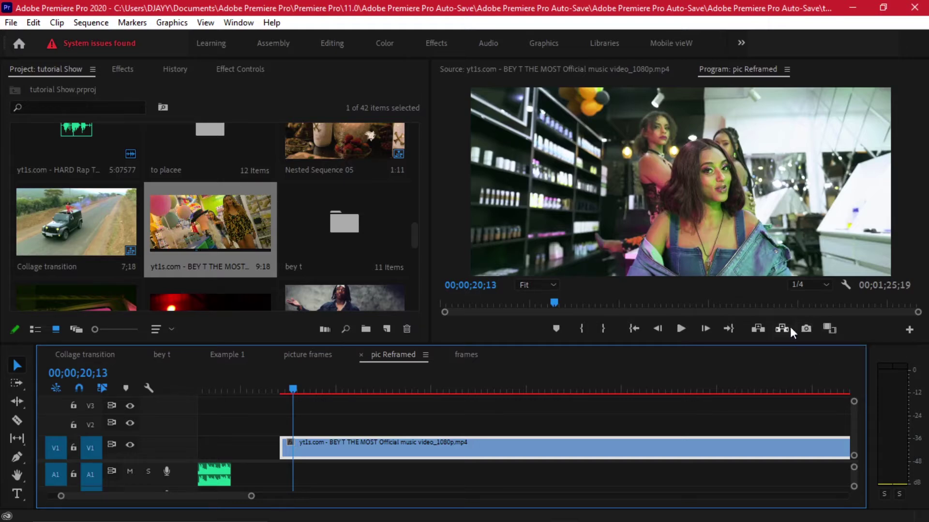
{"action": "left_click", "coordinate": [909, 329]}
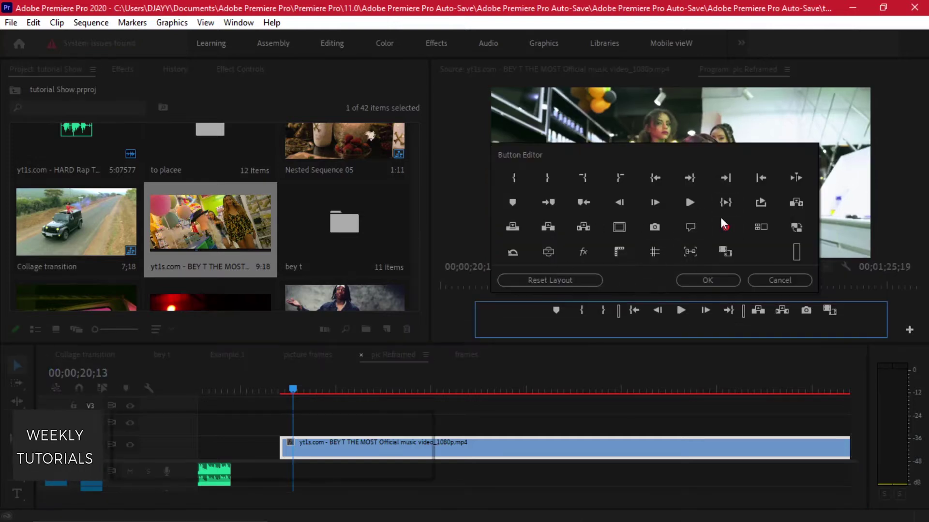
{"action": "left_click", "coordinate": [777, 280]}
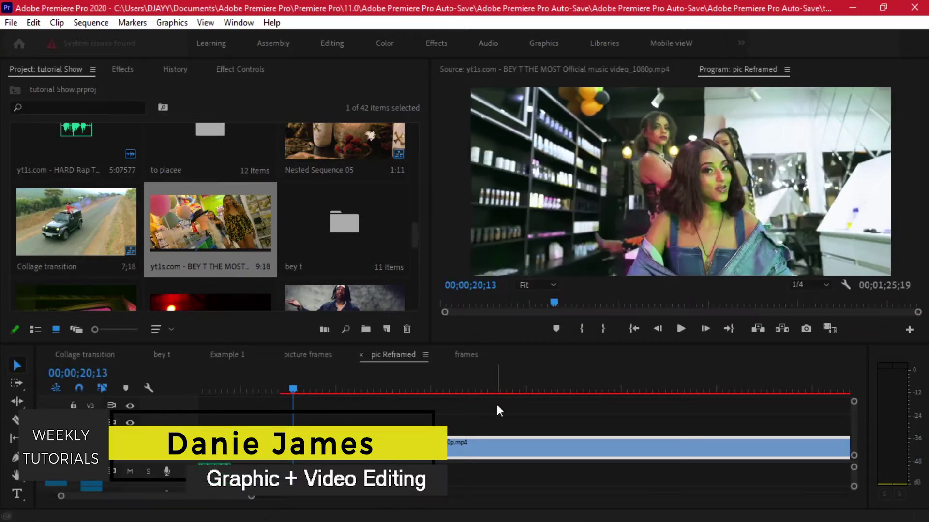
{"action": "left_click", "coordinate": [800, 330]}
{"action": "left_click", "coordinate": [803, 329]}
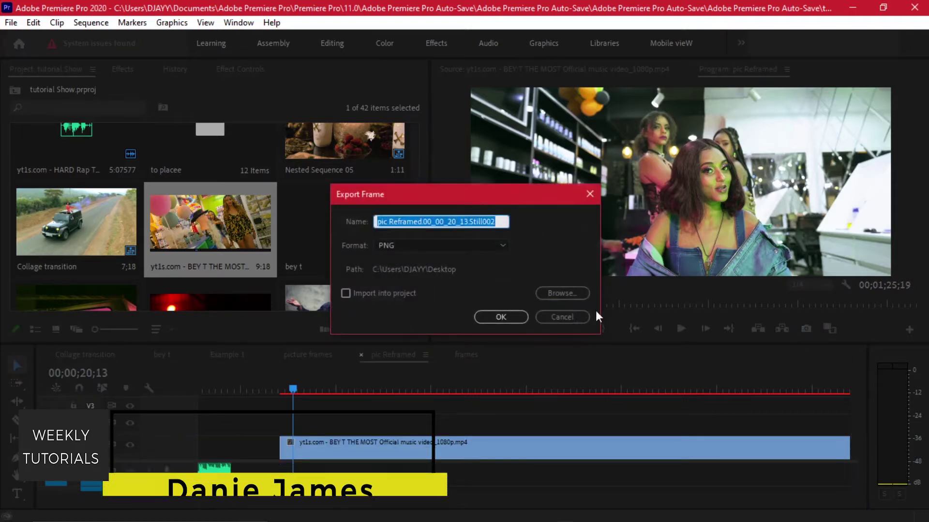
{"action": "type", "text": "frame 1"}
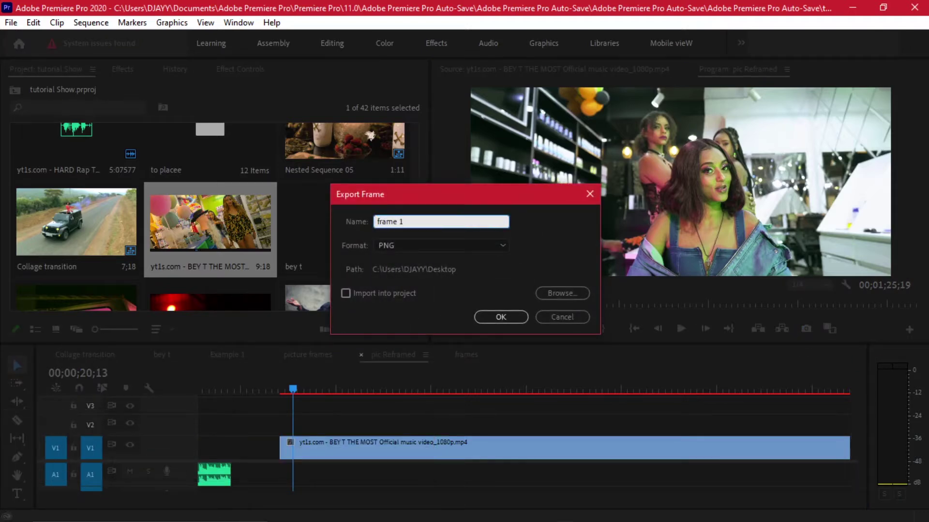
{"action": "key", "text": "Return"}
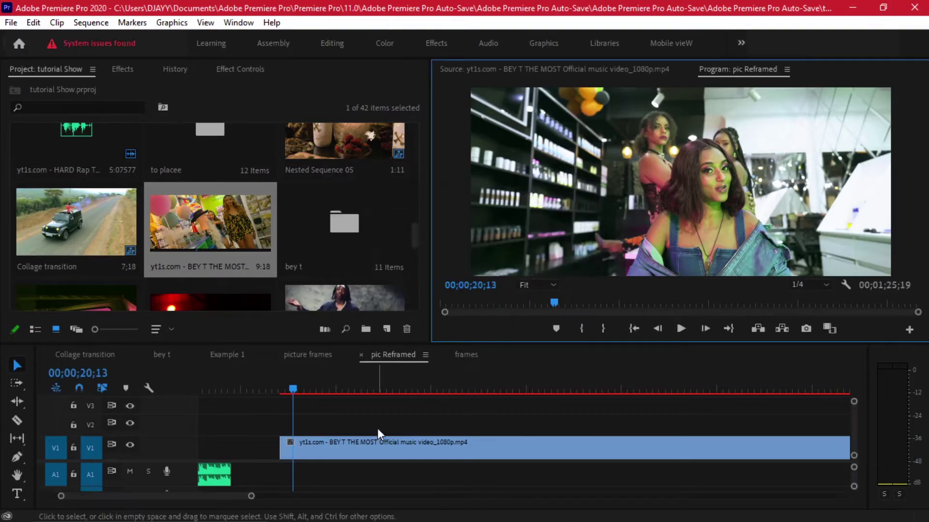
Export the frame at 00;01;01;17 of the long music video clip as a PNG named "frame 2"
{"action": "key", "text": "ctrl+z"}
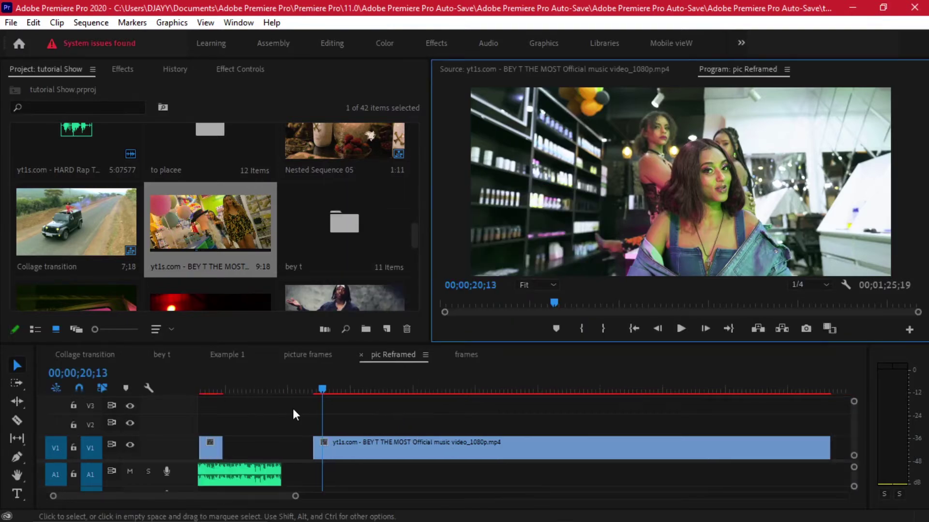
{"action": "left_click", "coordinate": [368, 387]}
{"action": "left_click", "coordinate": [643, 387]}
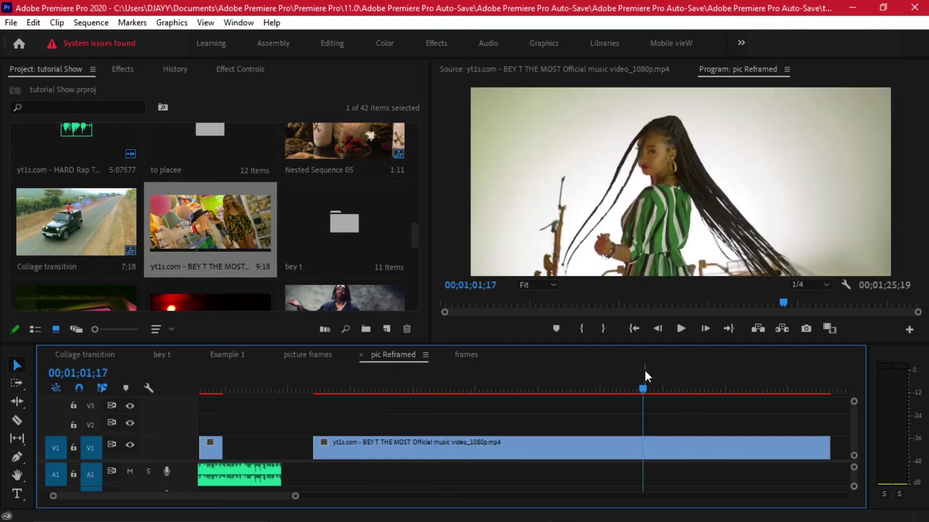
{"action": "left_click", "coordinate": [807, 329]}
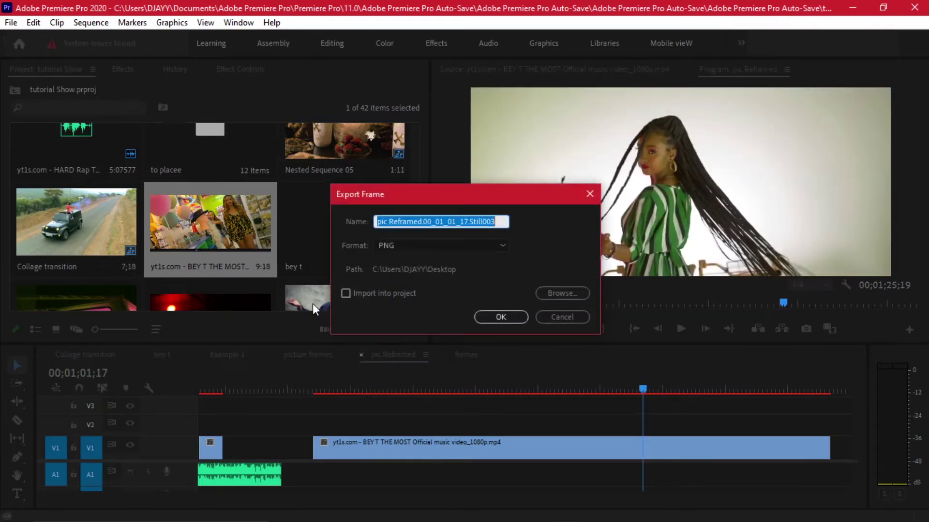
{"action": "type", "text": "frame 2"}
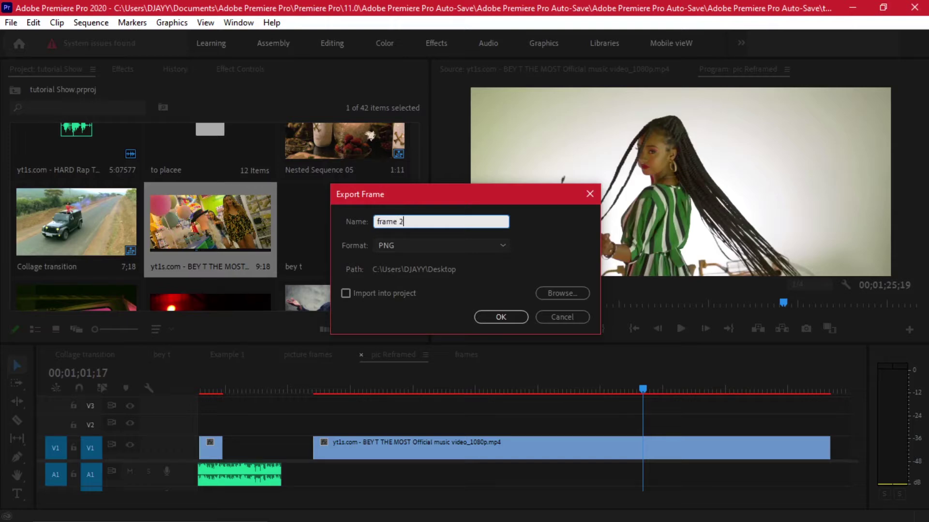
{"action": "key", "text": "Return"}
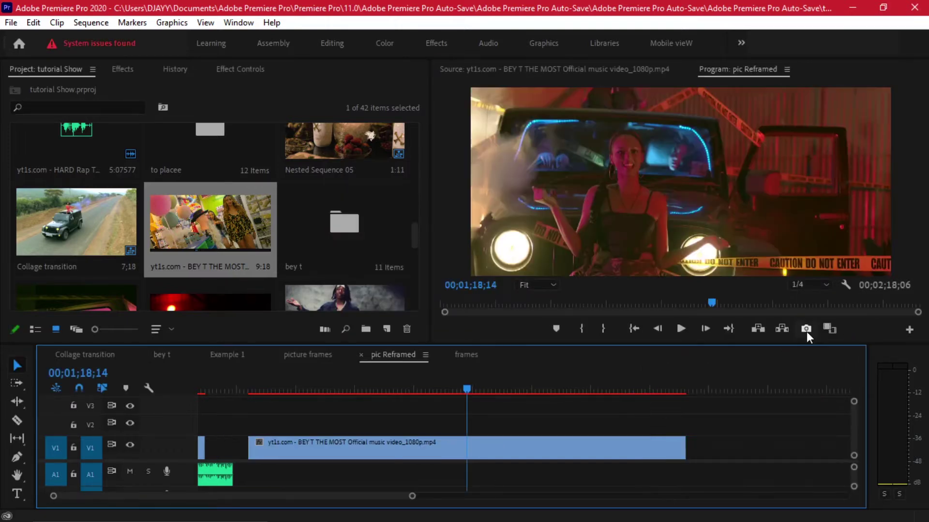
Export the frame at 00;01;18;14 as a PNG named "frame 3"
{"action": "left_click", "coordinate": [806, 330]}
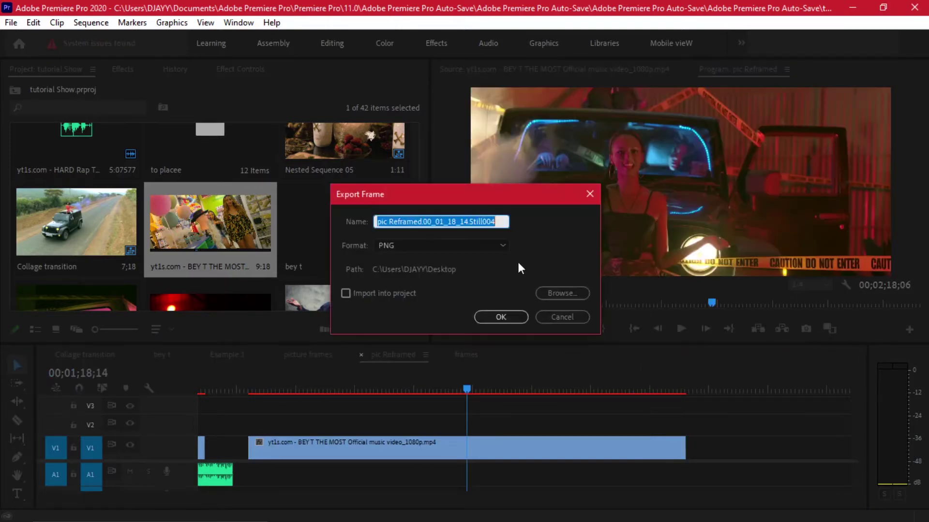
{"action": "type", "text": "frame 3"}
{"action": "key", "text": "Return"}
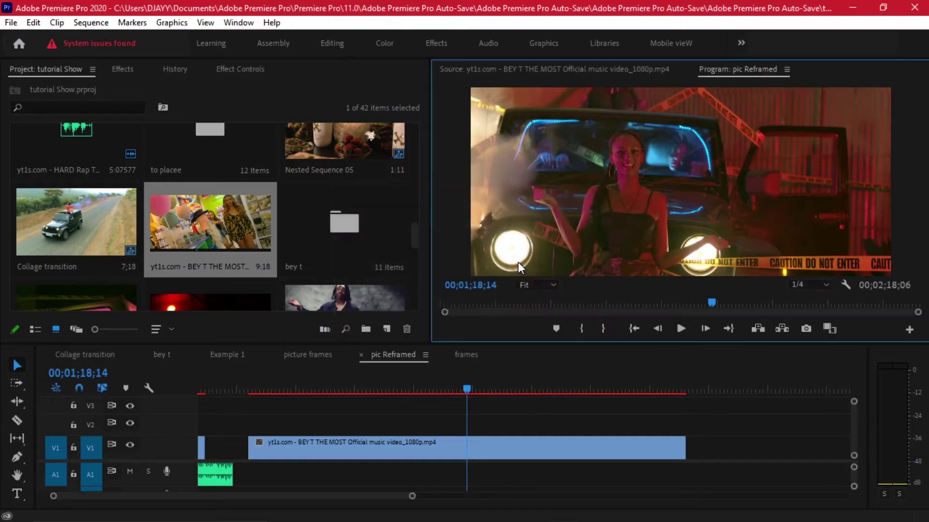
Delete the long BEY T THE MOST music video clip from track V1
{"action": "left_click", "coordinate": [488, 441]}
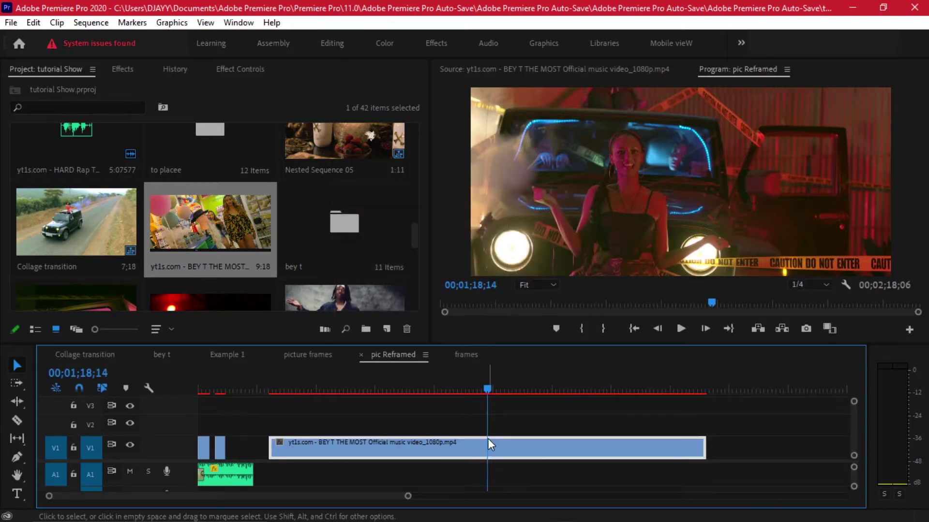
{"action": "key", "text": "Delete"}
{"action": "scroll", "coordinate": [231, 438], "scroll_direction": "up", "scroll_amount": 4}
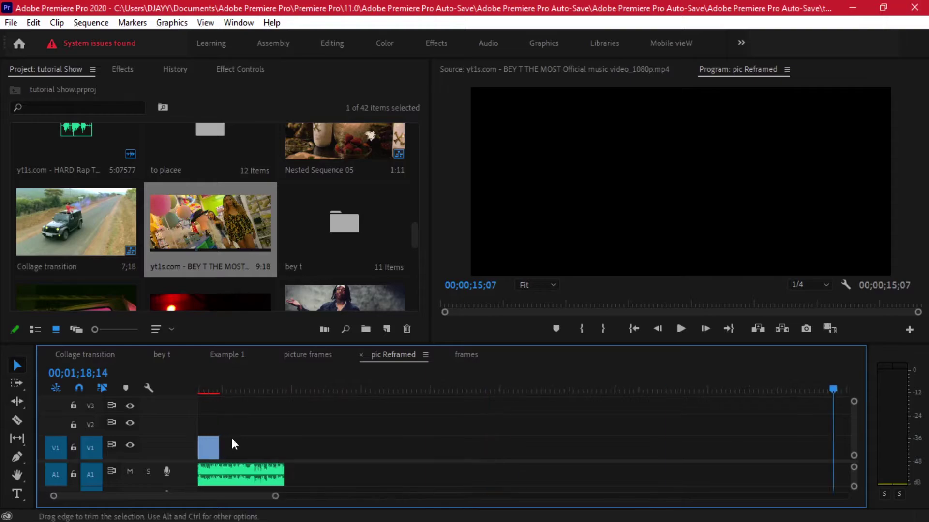
{"action": "scroll", "coordinate": [226, 406], "scroll_direction": "up", "scroll_amount": 3}
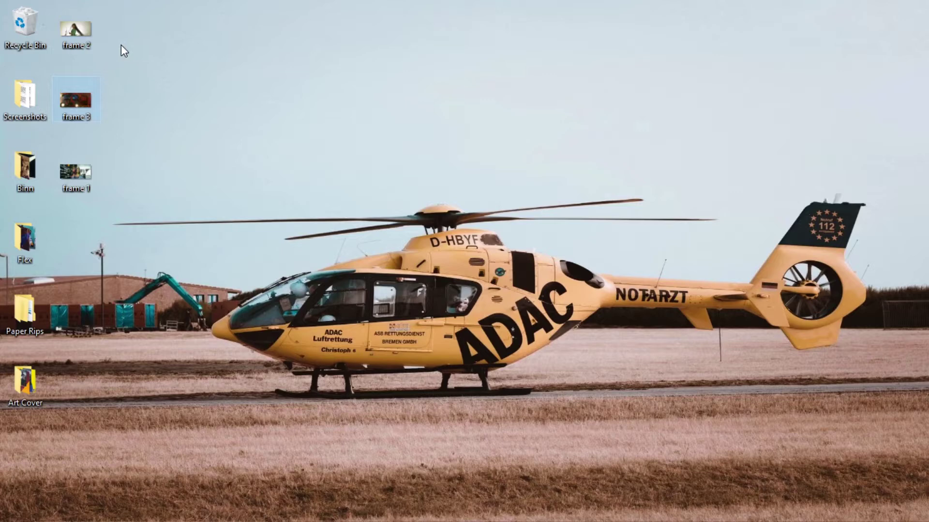
Check the exported images frame 1, frame 2 and frame 3 on the desktop and briefly revisit the Premiere Pro sequence
{"action": "left_click_drag", "start_coordinate": [161, 2], "coordinate": [58, 198]}
{"action": "mouse_move", "coordinate": [530, 520]}
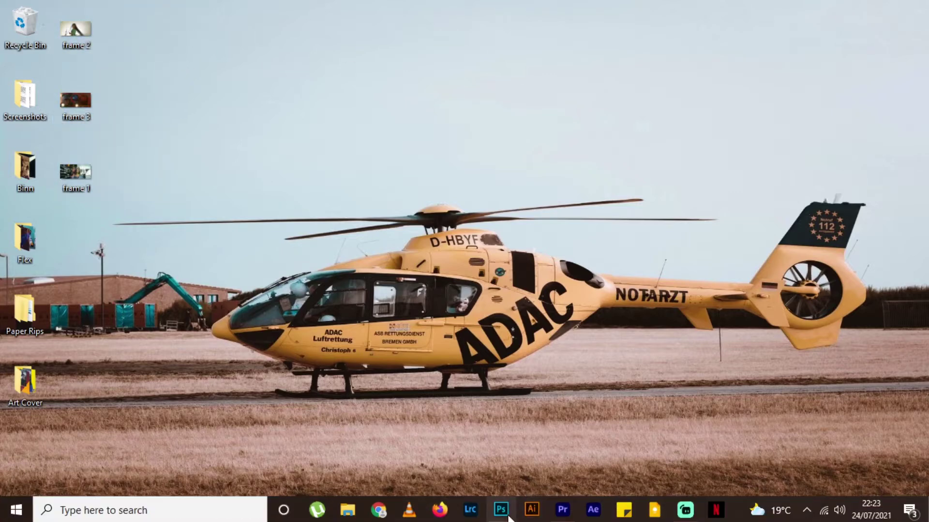
{"action": "left_click", "coordinate": [562, 510]}
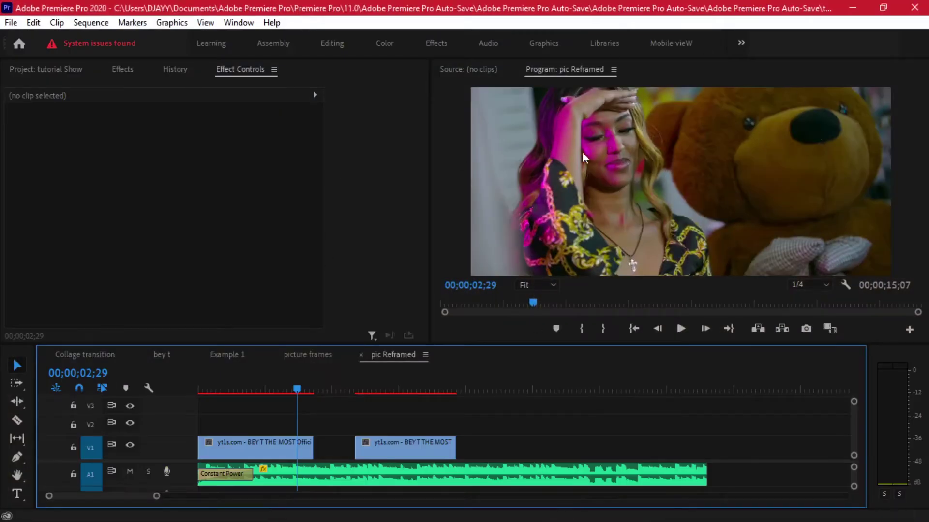
{"action": "left_click", "coordinate": [852, 7]}
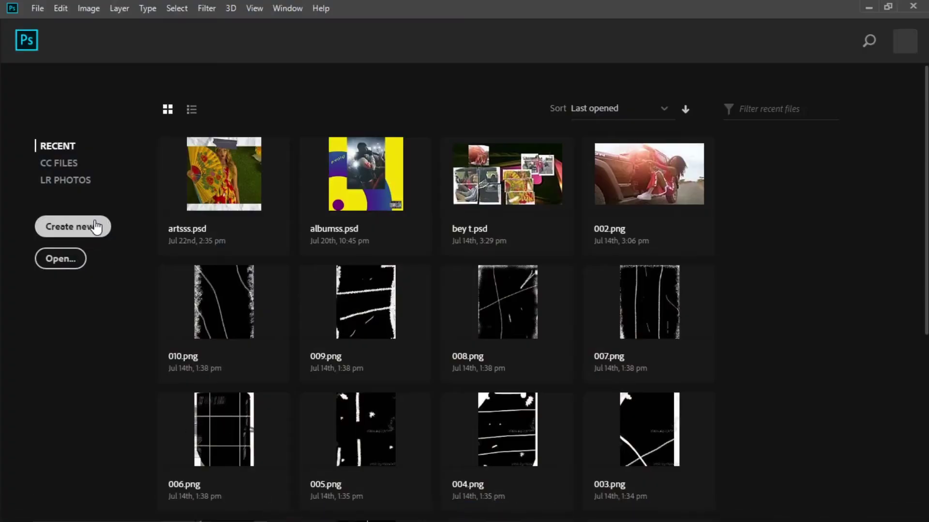
In Photoshop, create a new document from the Film & Video preset HDTV 1080p, 1920 x 1080 px at 72 ppi
{"action": "left_click", "coordinate": [104, 226]}
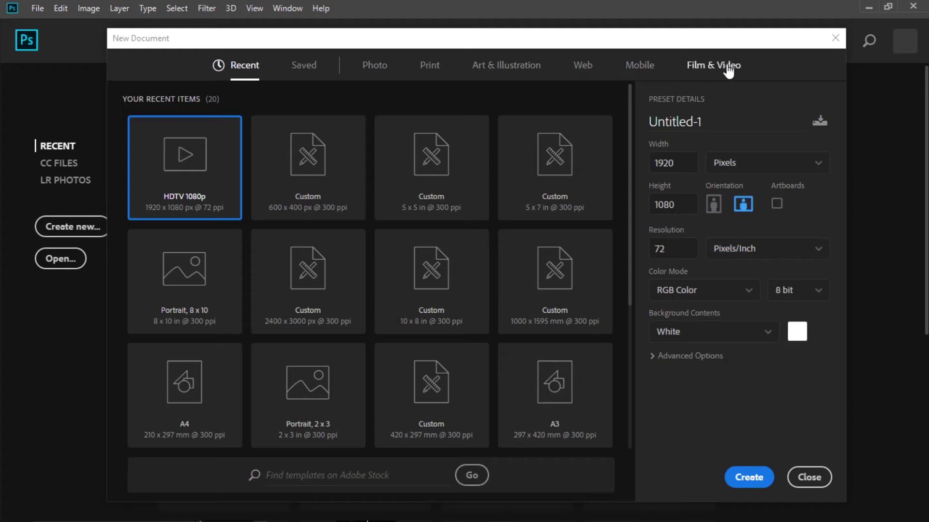
{"action": "left_click", "coordinate": [729, 66]}
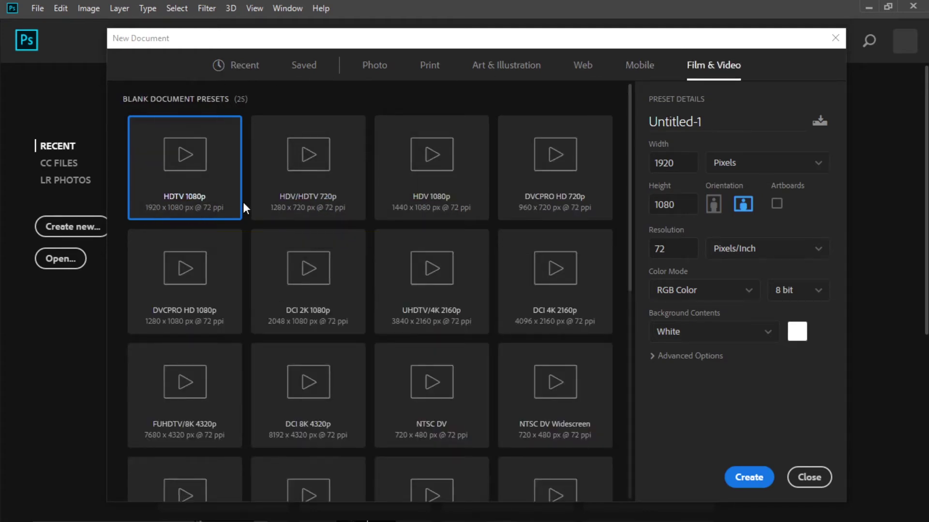
{"action": "left_click", "coordinate": [750, 477]}
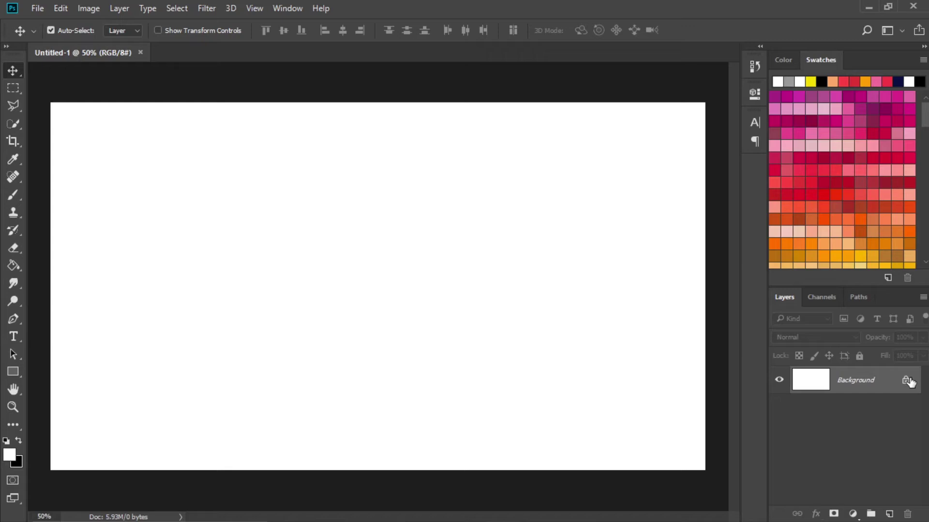
Unlock the white background layer, add a new empty layer and delete the white one to make the canvas transparent
{"action": "left_click", "coordinate": [906, 382]}
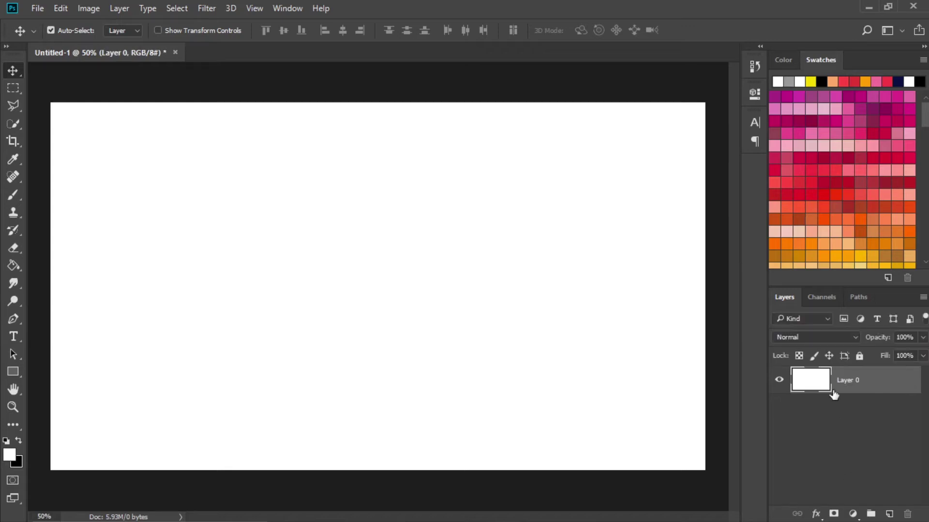
{"action": "left_click", "coordinate": [892, 514]}
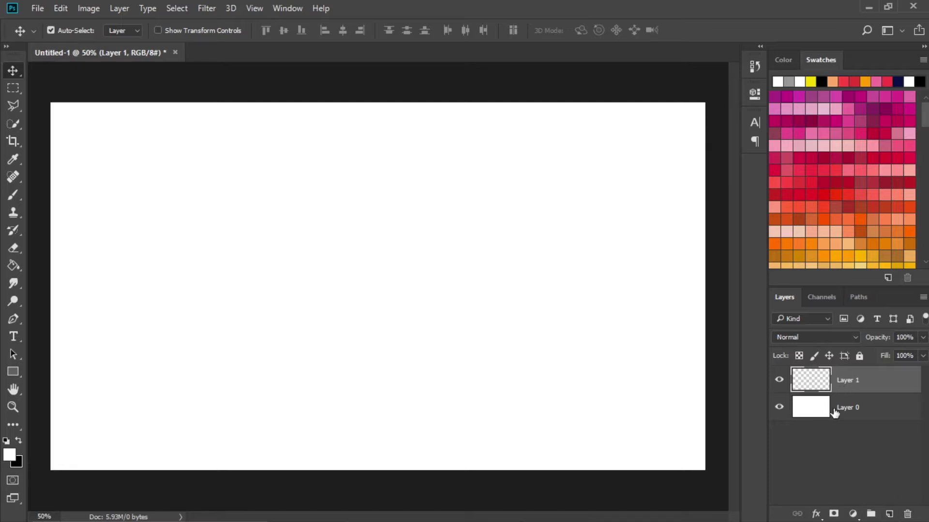
{"action": "left_click", "coordinate": [860, 420]}
{"action": "key", "text": "Delete"}
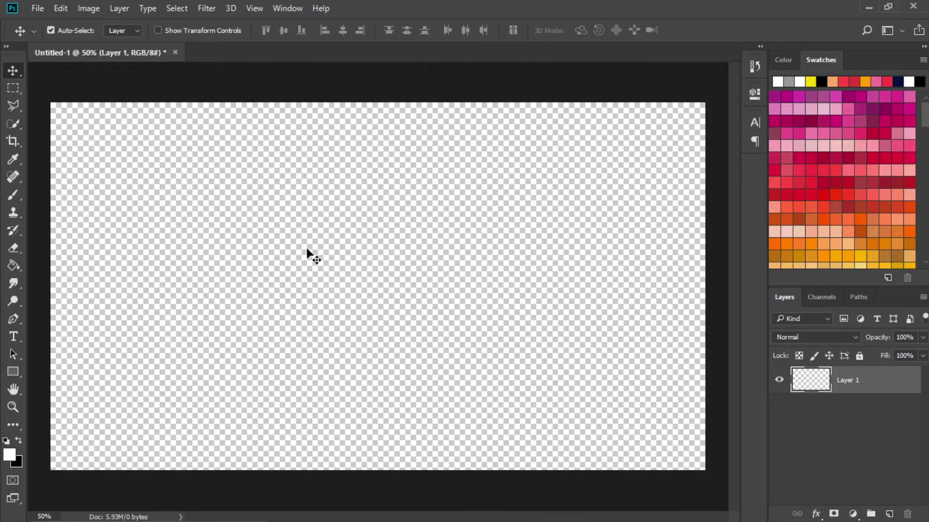
Draw an unfilled rectangle shape of about 868 x 815 px on the transparent canvas
{"action": "scroll", "coordinate": [307, 249], "scroll_direction": "down", "scroll_amount": 2}
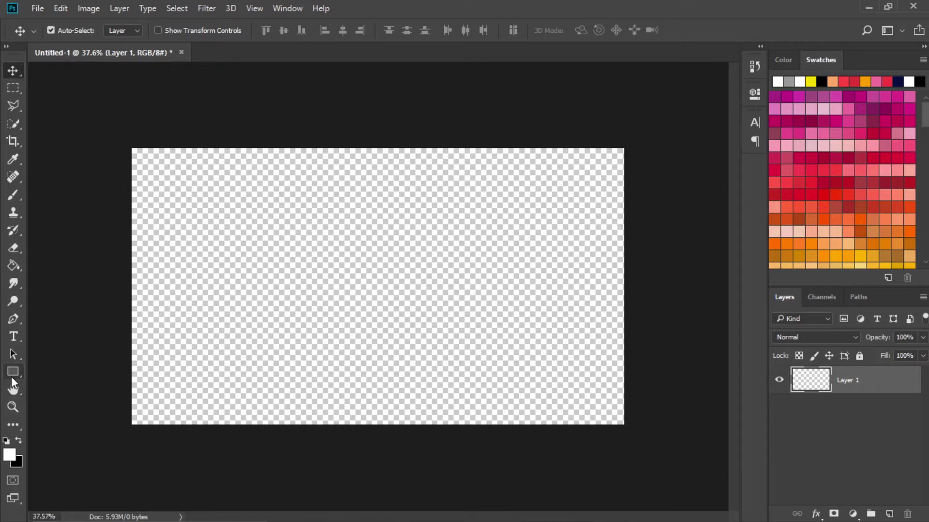
{"action": "mouse_move", "coordinate": [11, 375]}
{"action": "left_mouse_down"}
{"action": "mouse_move", "coordinate": [15, 364]}
{"action": "mouse_move", "coordinate": [99, 373]}
{"action": "left_mouse_up"}
{"action": "left_click_drag", "start_coordinate": [245, 208], "coordinate": [466, 416]}
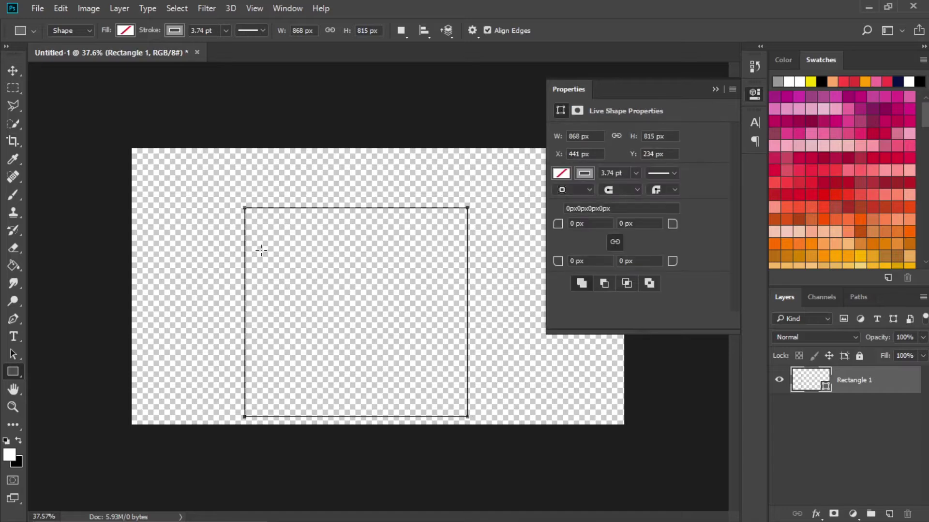
{"action": "left_click", "coordinate": [14, 74]}
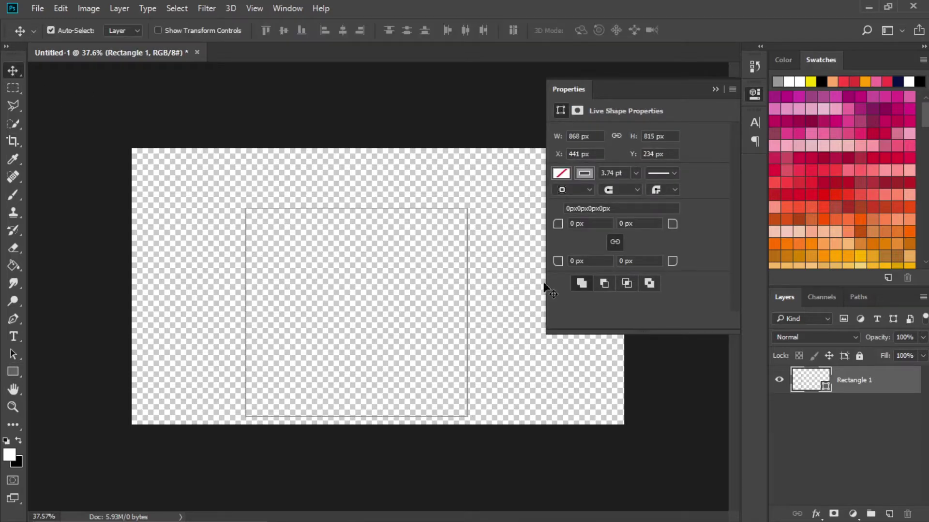
Remove the rectangle's stroke and fill the shape with white
{"action": "left_click", "coordinate": [584, 174]}
{"action": "left_click", "coordinate": [569, 198]}
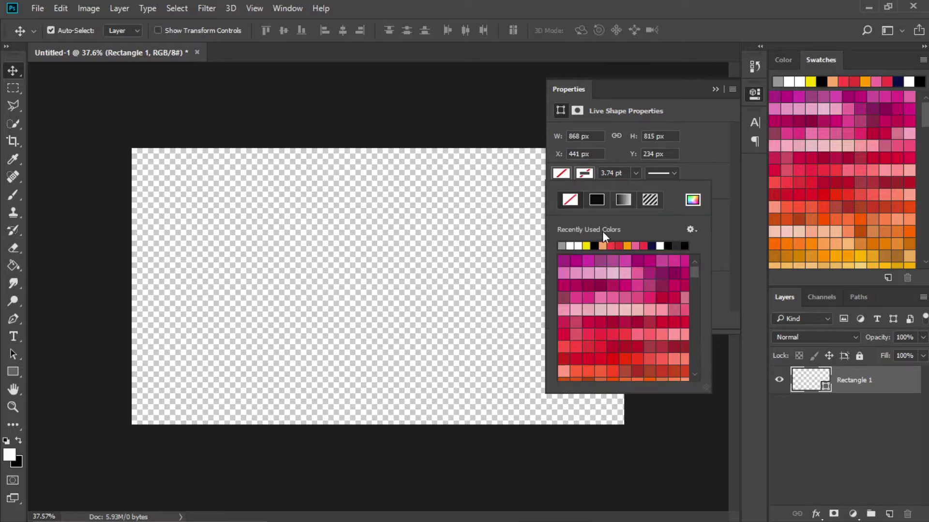
{"action": "left_click", "coordinate": [578, 245]}
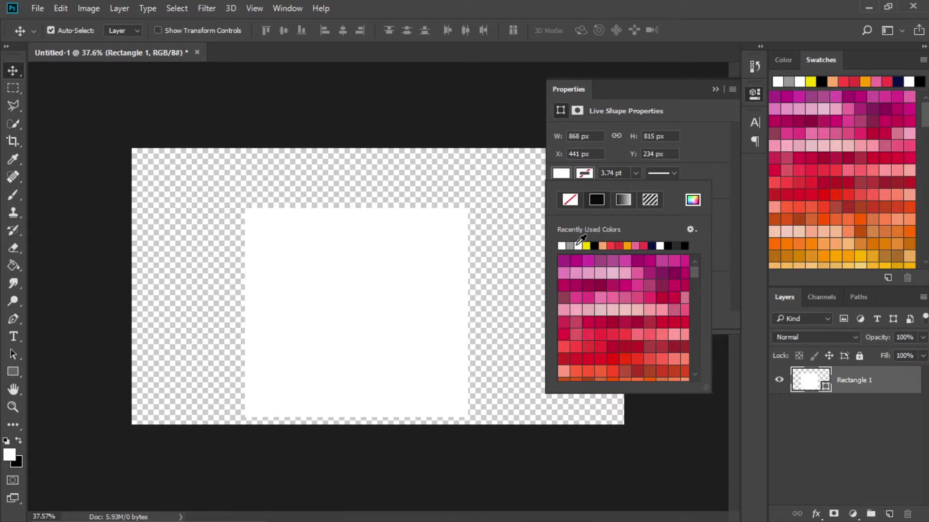
{"action": "left_click", "coordinate": [712, 92]}
{"action": "left_click", "coordinate": [715, 89]}
Move the white rectangle closer to the middle of the canvas and scale it down slightly
{"action": "left_click_drag", "start_coordinate": [499, 306], "coordinate": [527, 274]}
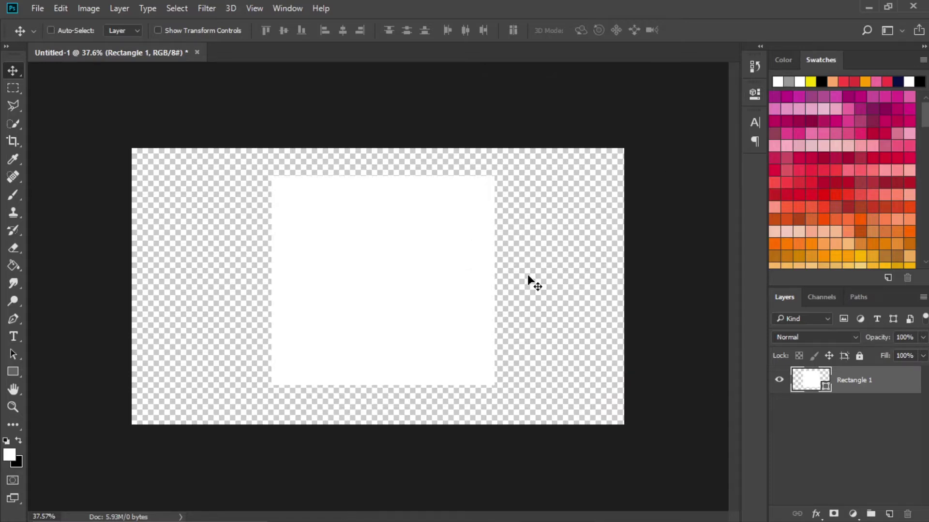
{"action": "key", "text": "ctrl+t"}
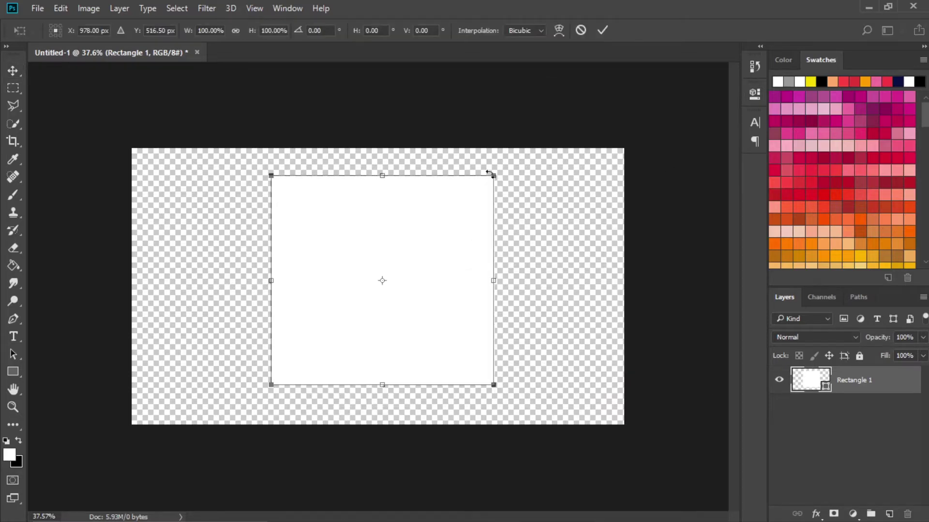
{"action": "left_click_drag", "start_coordinate": [491, 174], "coordinate": [479, 177]}
{"action": "key", "text": "Return"}
{"action": "left_click_drag", "start_coordinate": [343, 263], "coordinate": [332, 258]}
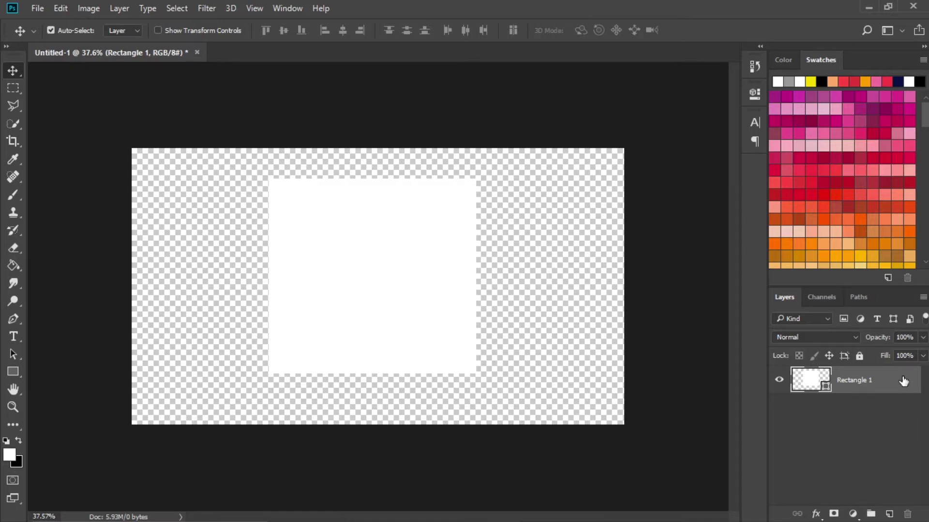
Select the whole canvas, centre the rectangle on it vertically and horizontally, and clear the selection
{"action": "key", "text": "ctrl+a"}
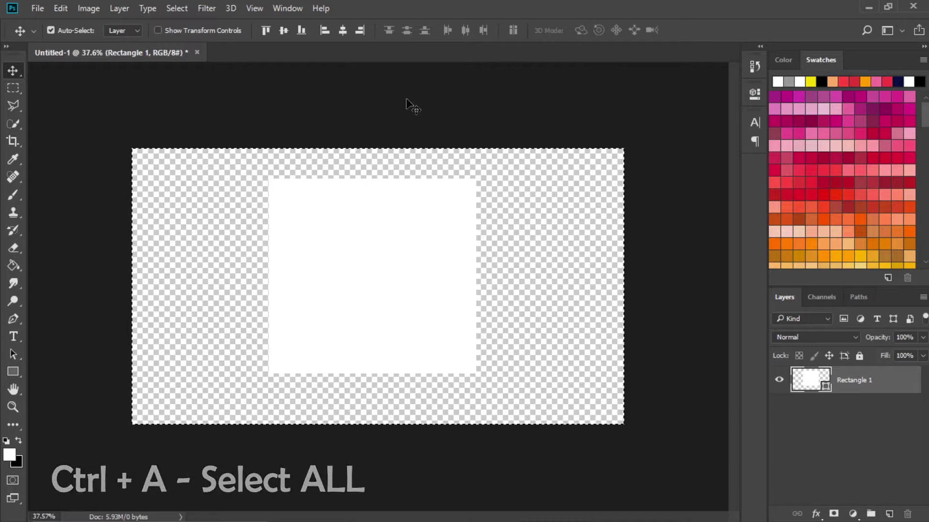
{"action": "left_click", "coordinate": [284, 30]}
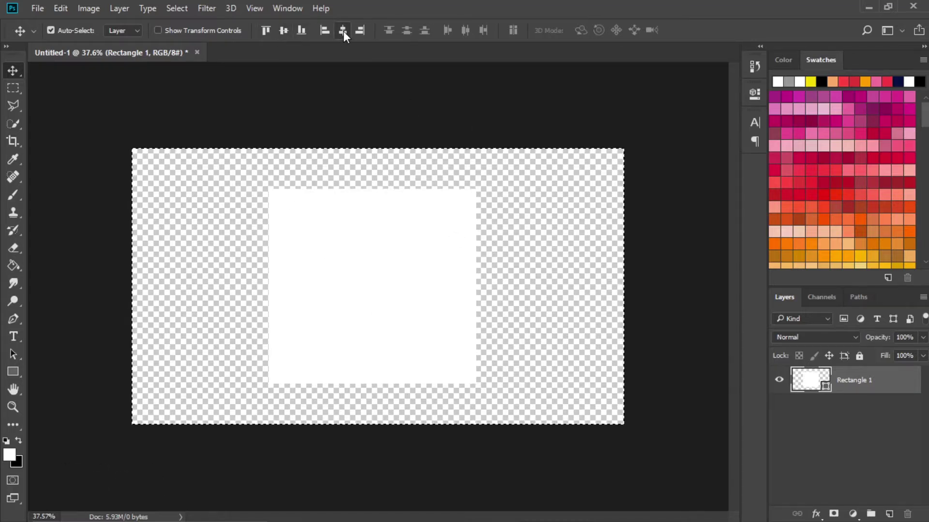
{"action": "left_click", "coordinate": [343, 31]}
{"action": "key", "text": "ctrl+d"}
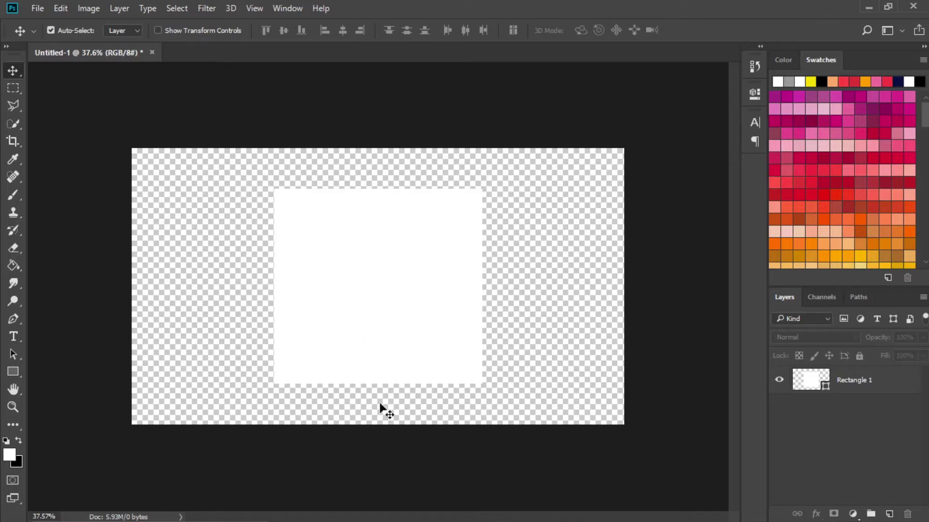
Switch to the Firefox browser and look through the Paper Texture photos on Pexels
{"action": "mouse_move", "coordinate": [432, 520]}
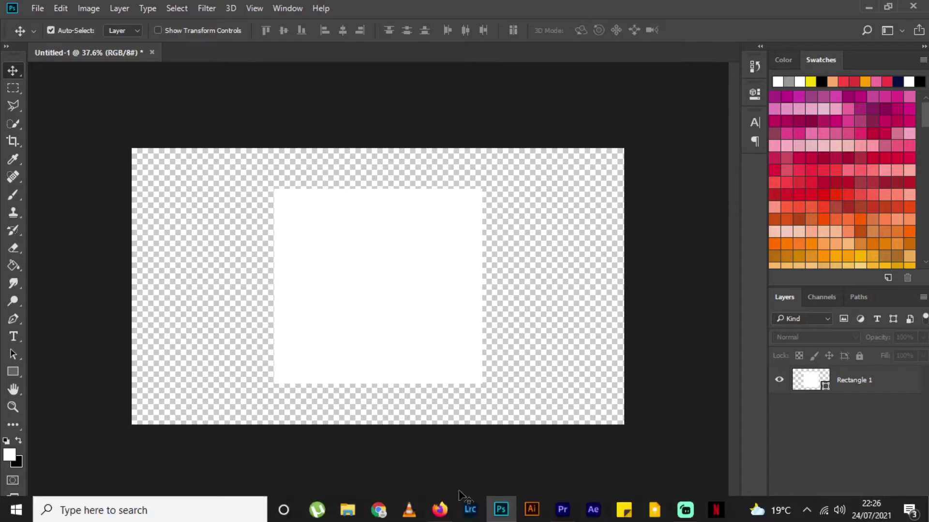
{"action": "left_click", "coordinate": [433, 515]}
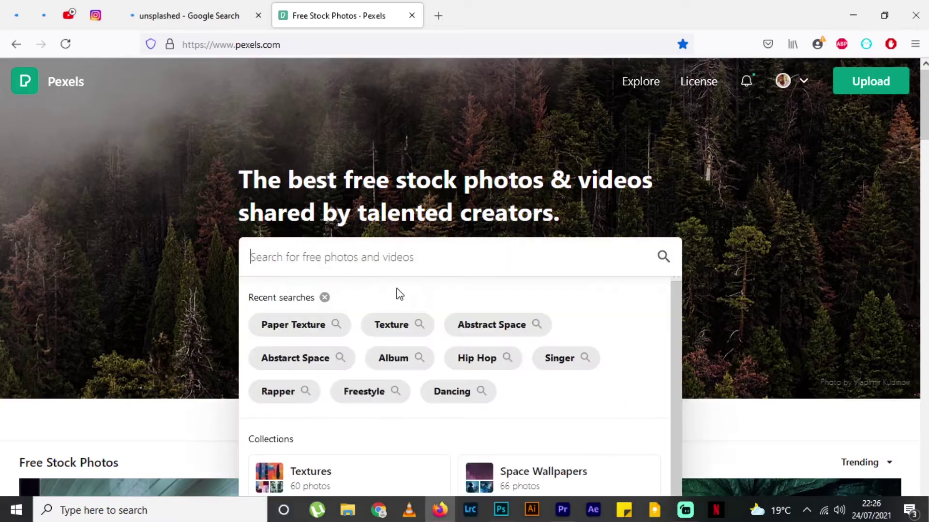
{"action": "scroll", "coordinate": [703, 167], "scroll_direction": "down", "scroll_amount": 1}
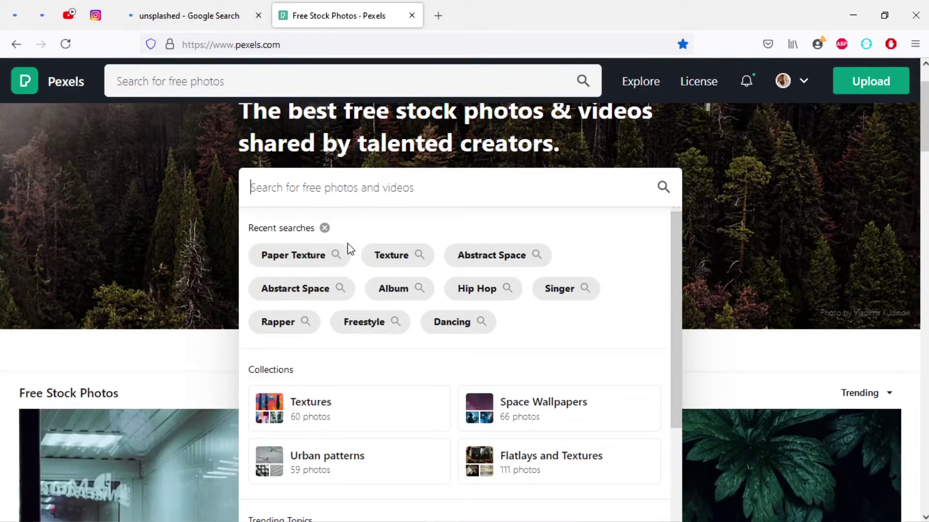
{"action": "left_click", "coordinate": [300, 263]}
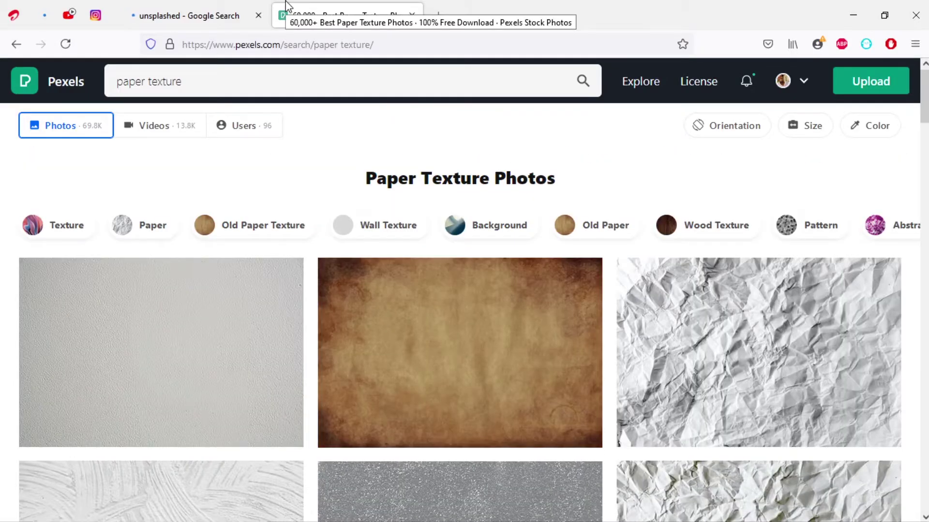
{"action": "scroll", "coordinate": [404, 114], "scroll_direction": "down", "scroll_amount": 6}
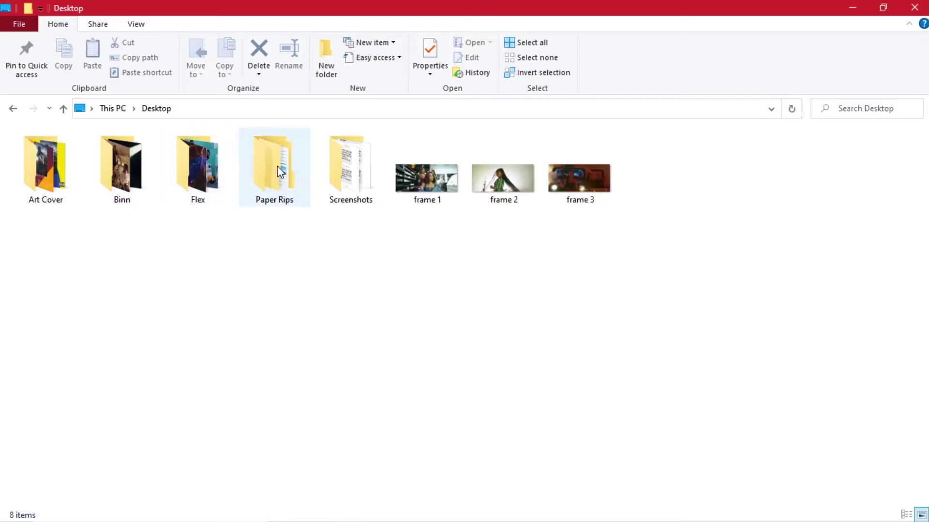
Place the 10+ Crumpled Paper Texture image from the rip pack in Paper Rips into the Photoshop document, scaled to cover the rectangle
{"action": "double_click", "coordinate": [278, 166]}
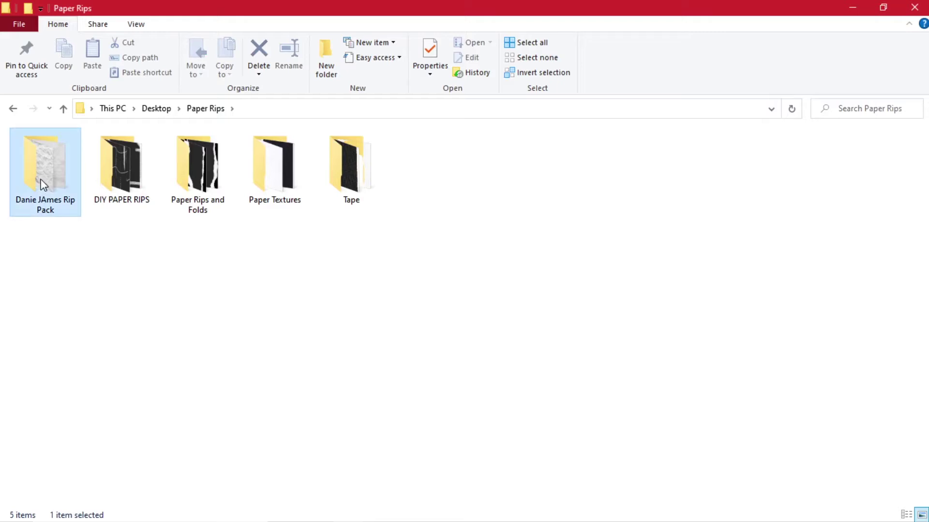
{"action": "double_click", "coordinate": [39, 183]}
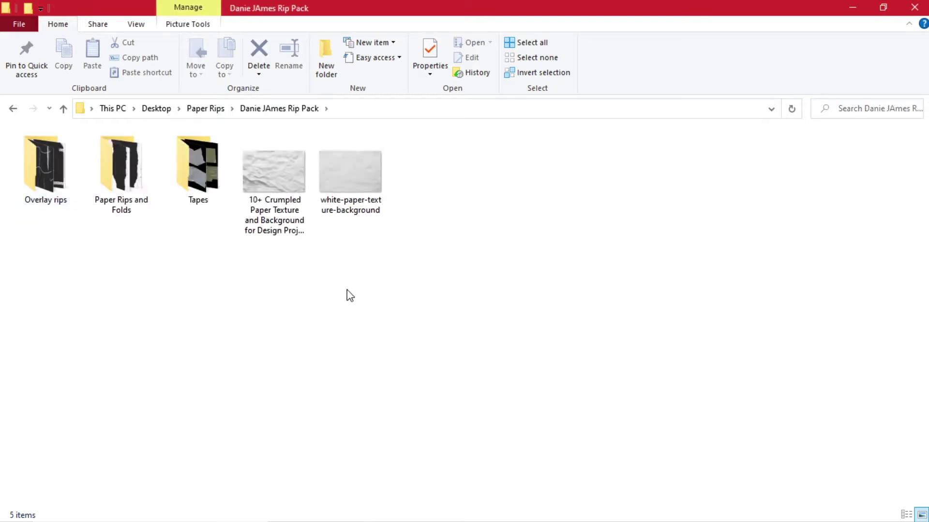
{"action": "left_click", "coordinate": [271, 167]}
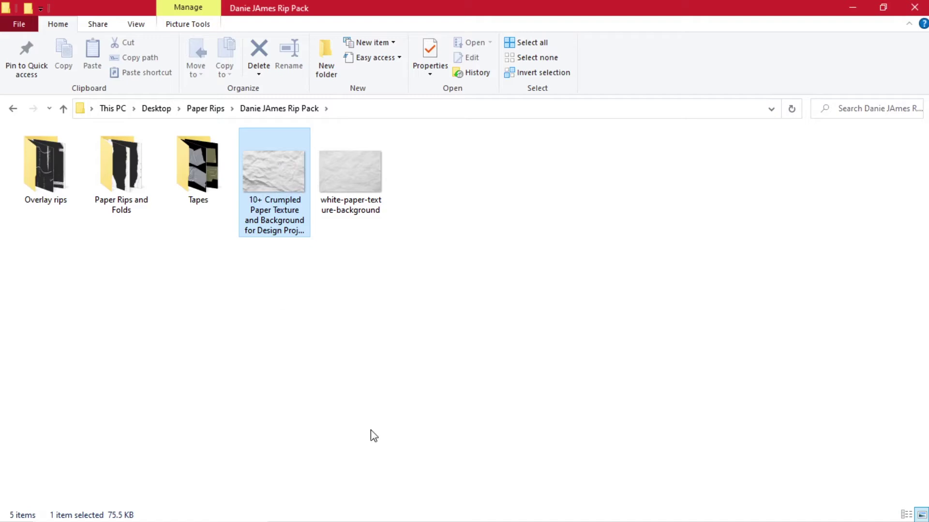
{"action": "left_click_drag", "start_coordinate": [428, 471], "coordinate": [475, 266]}
{"action": "left_click_drag", "start_coordinate": [508, 360], "coordinate": [529, 385]}
{"action": "left_click", "coordinate": [469, 33]}
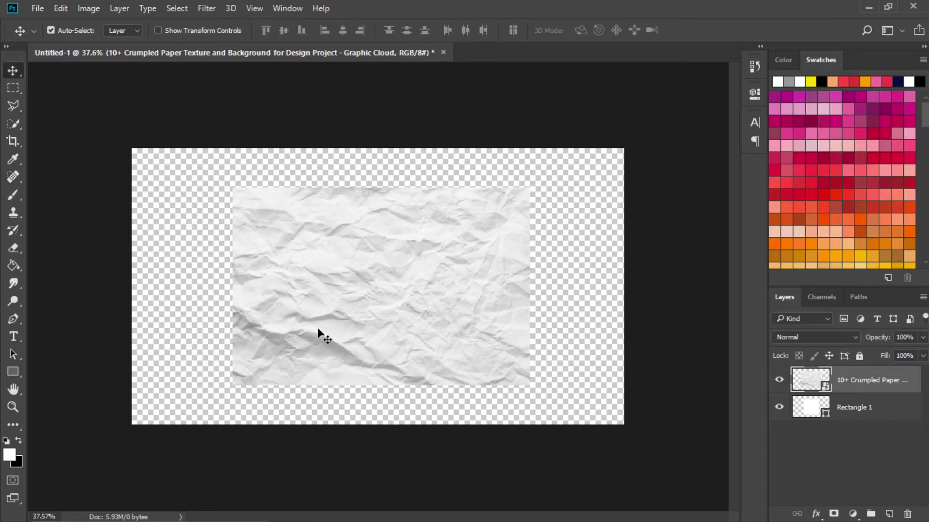
Clip the crumpled paper layer to the Rectangle 1 layer with a clipping mask
{"action": "left_click", "coordinate": [802, 404]}
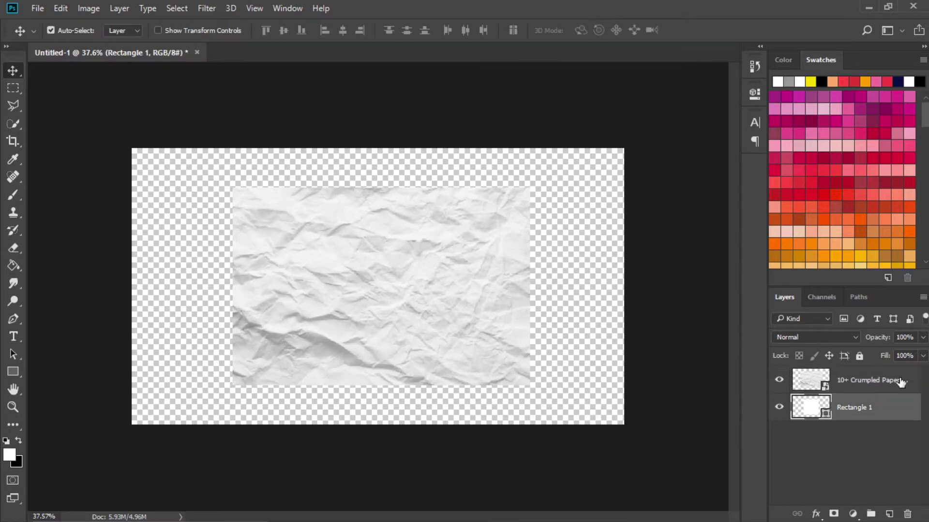
{"action": "left_click", "coordinate": [878, 382]}
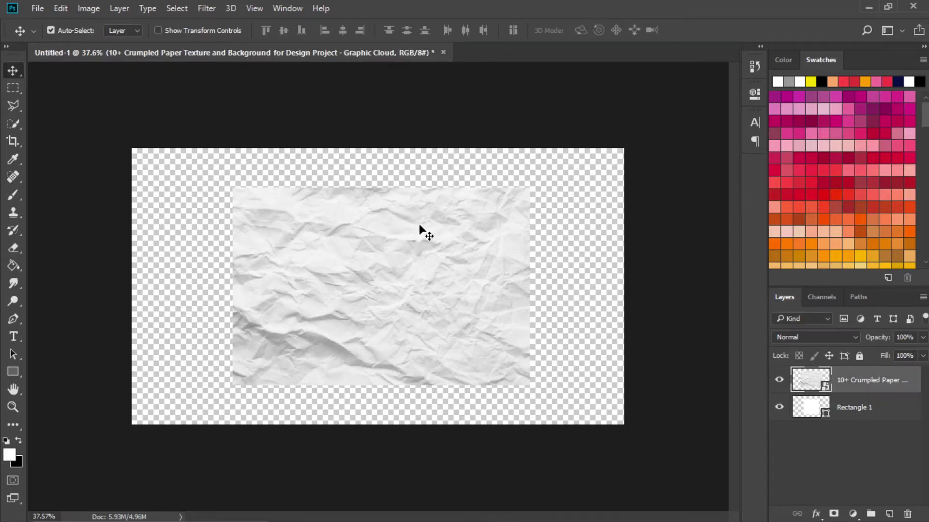
{"action": "left_click", "coordinate": [896, 408]}
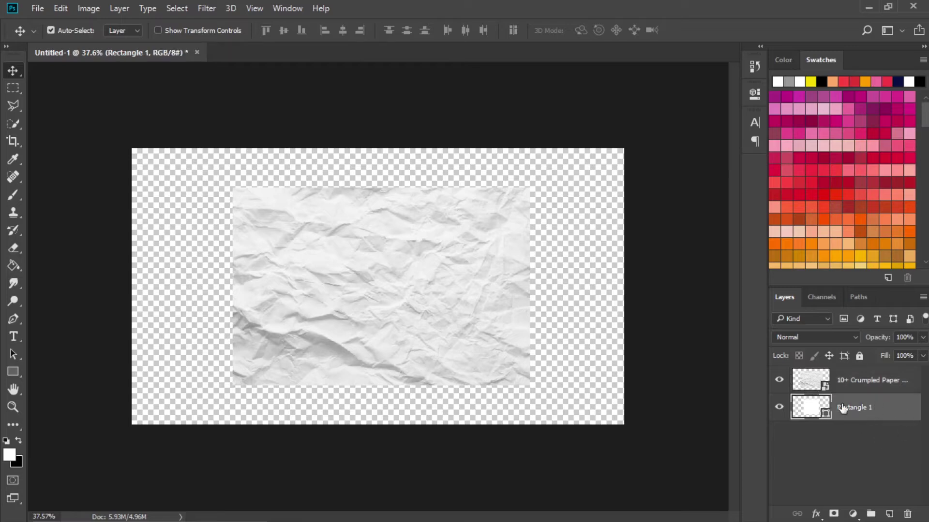
{"action": "left_click", "coordinate": [871, 383]}
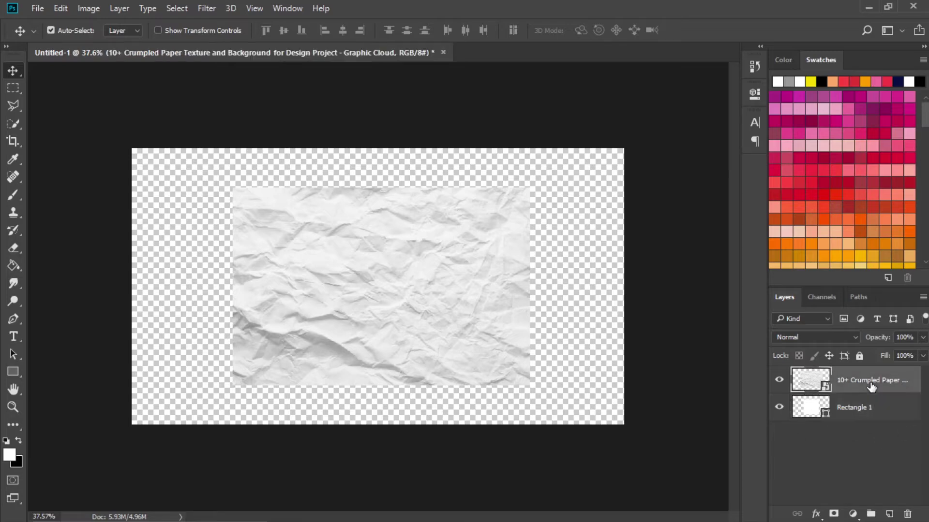
{"action": "right_click", "coordinate": [870, 382]}
{"action": "left_click", "coordinate": [646, 386]}
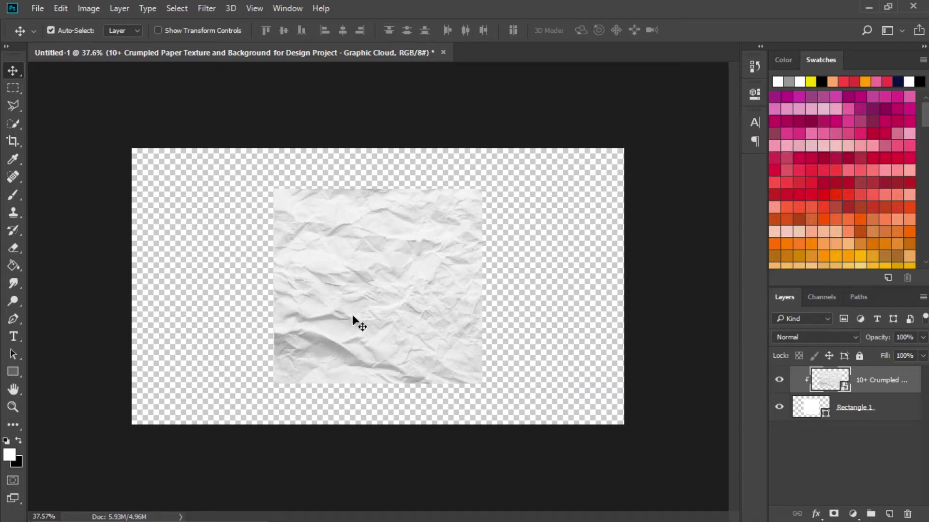
Merge the crumpled paper and Rectangle 1 layers and rename the merged layer Photo frame
{"action": "left_click", "coordinate": [897, 407]}
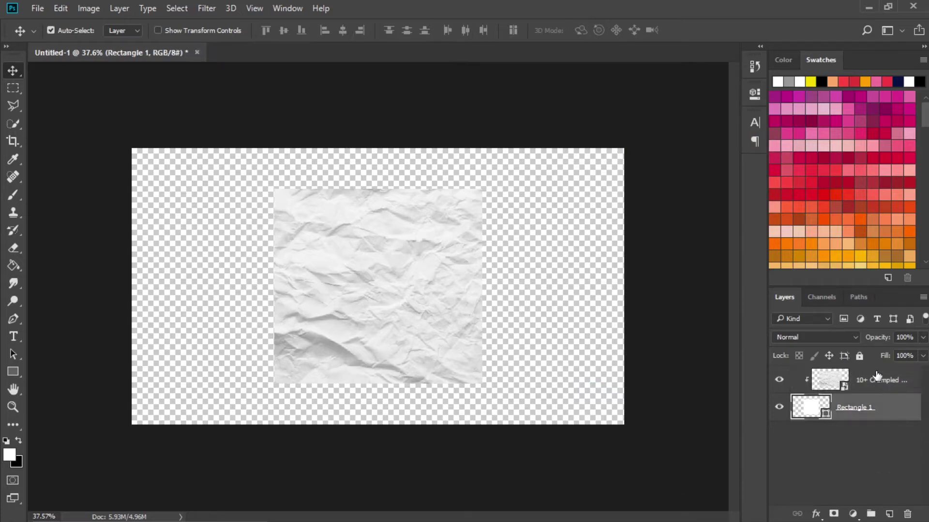
{"action": "left_click", "coordinate": [877, 377], "text": "shift"}
{"action": "right_click", "coordinate": [878, 379]}
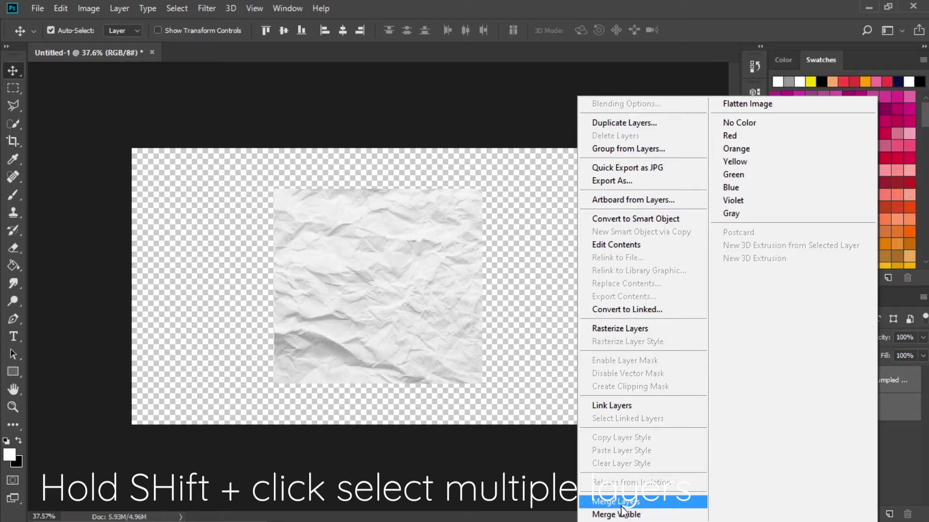
{"action": "left_click", "coordinate": [622, 506]}
{"action": "double_click", "coordinate": [870, 382]}
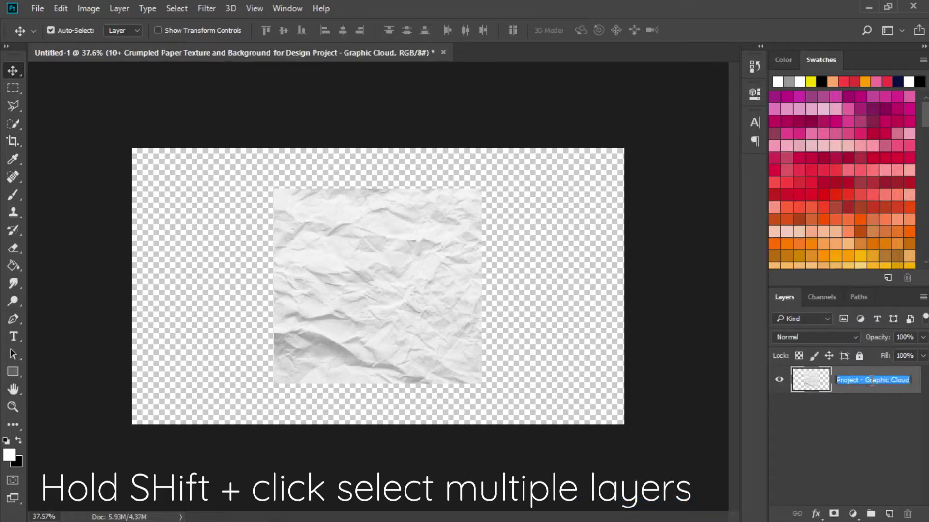
{"action": "type", "text": "Photo frame"}
{"action": "key", "text": "Return"}
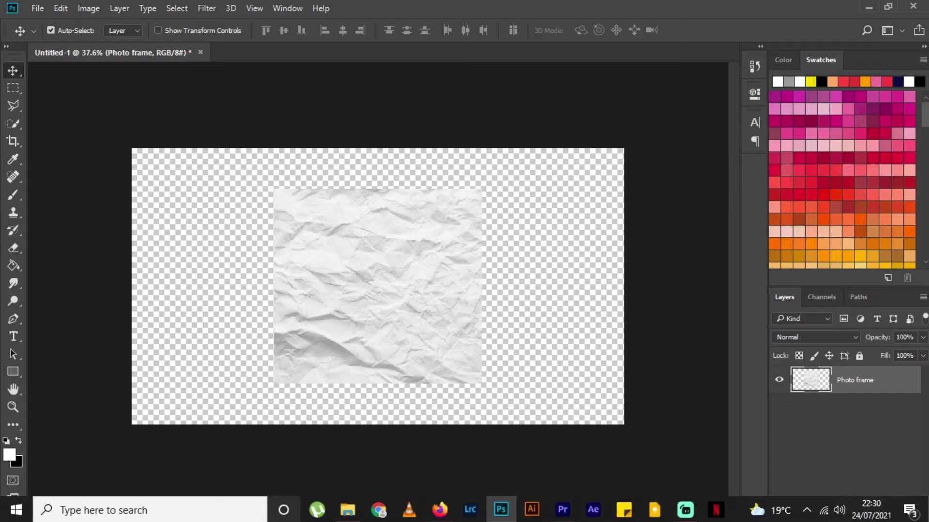
Place the frame 1 image from the desktop over the paper and scale it to about 59.84%
{"action": "left_click", "coordinate": [348, 511]}
{"action": "key", "text": "alt+Up"}
{"action": "left_click_drag", "start_coordinate": [426, 177], "coordinate": [418, 278]}
{"action": "left_click_drag", "start_coordinate": [622, 172], "coordinate": [502, 190]}
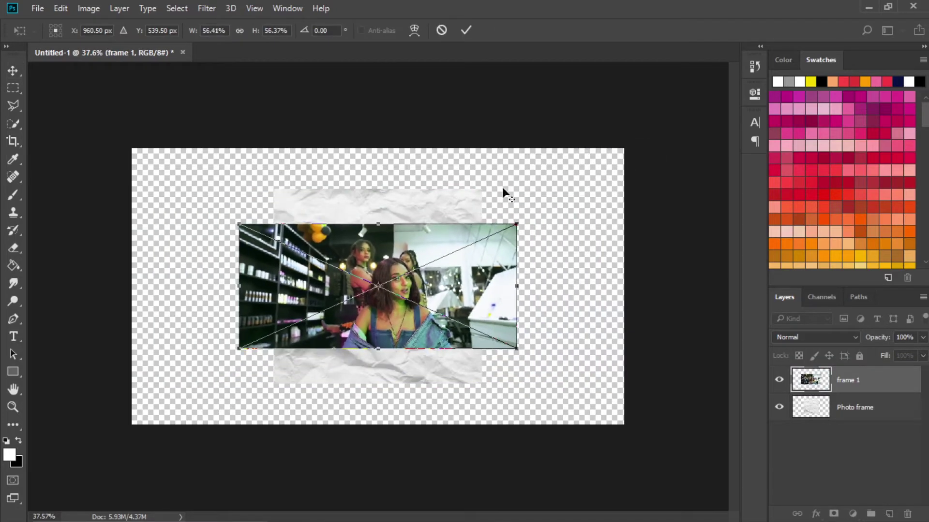
{"action": "left_click_drag", "start_coordinate": [516, 355], "coordinate": [525, 358]}
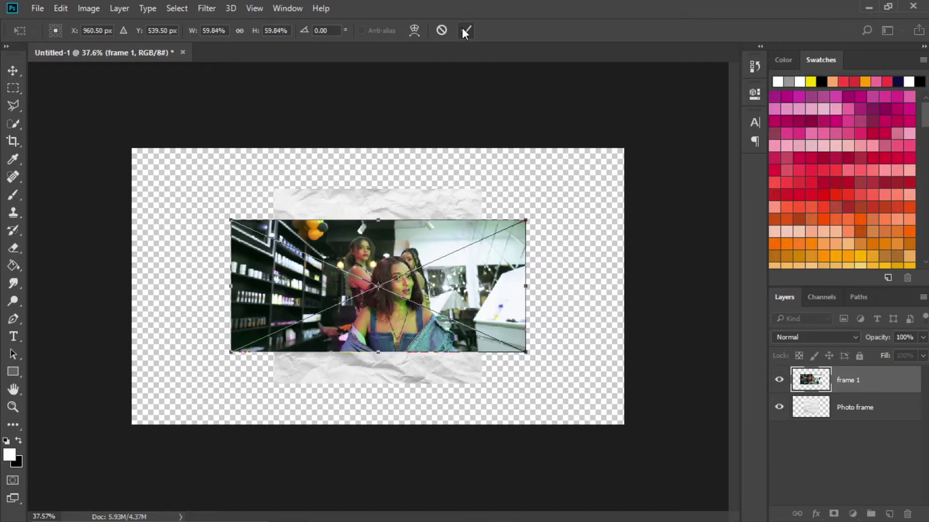
{"action": "left_click", "coordinate": [464, 29]}
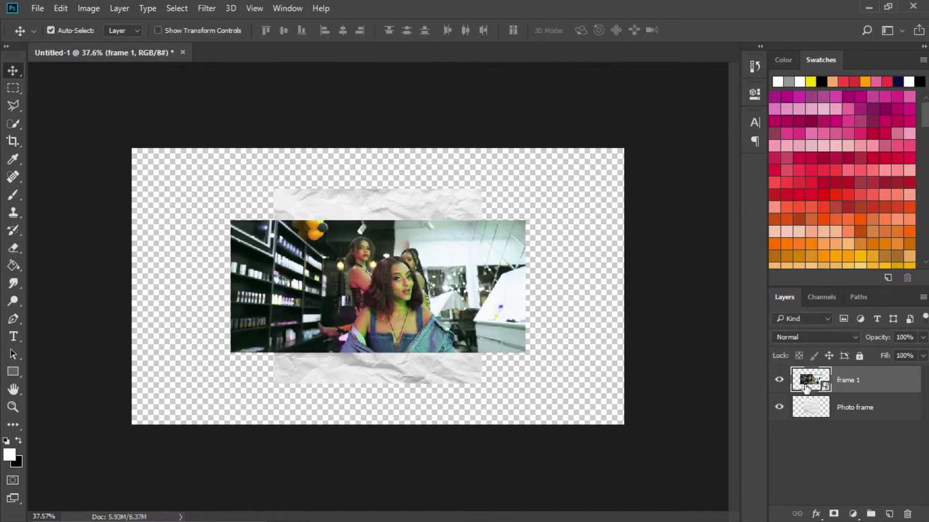
Marquee the part of frame 1 inside the paper's side margins, invert the selection and try to delete the outer areas
{"action": "left_click", "coordinate": [12, 90]}
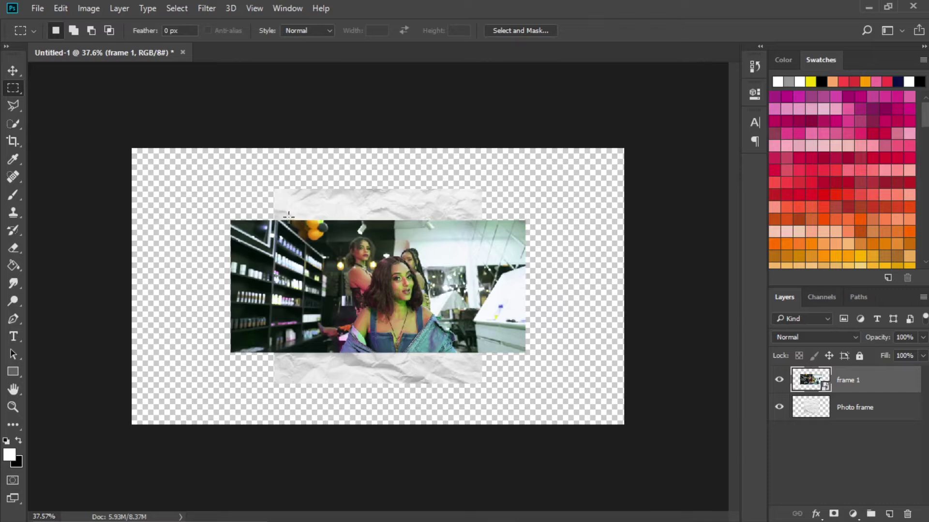
{"action": "left_click_drag", "start_coordinate": [298, 213], "coordinate": [466, 362]}
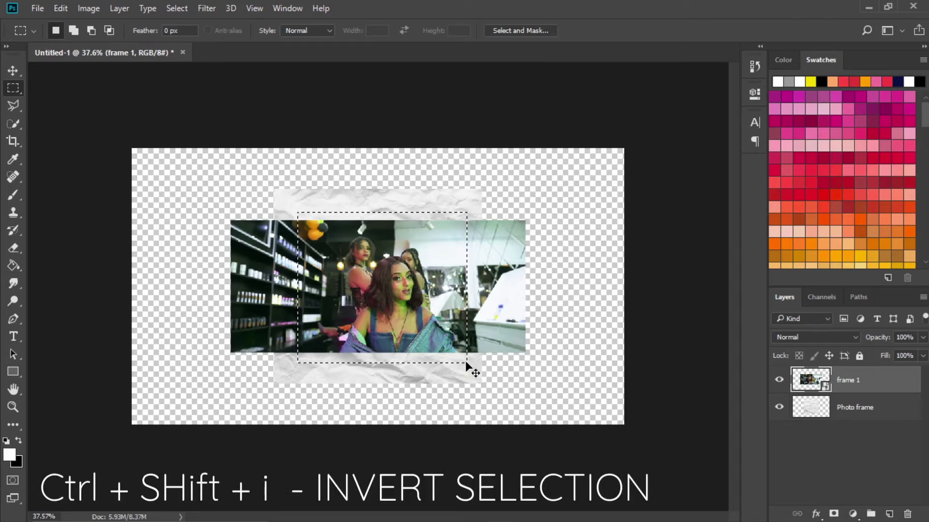
{"action": "key", "text": "ctrl+shift+i"}
{"action": "key", "text": "Delete"}
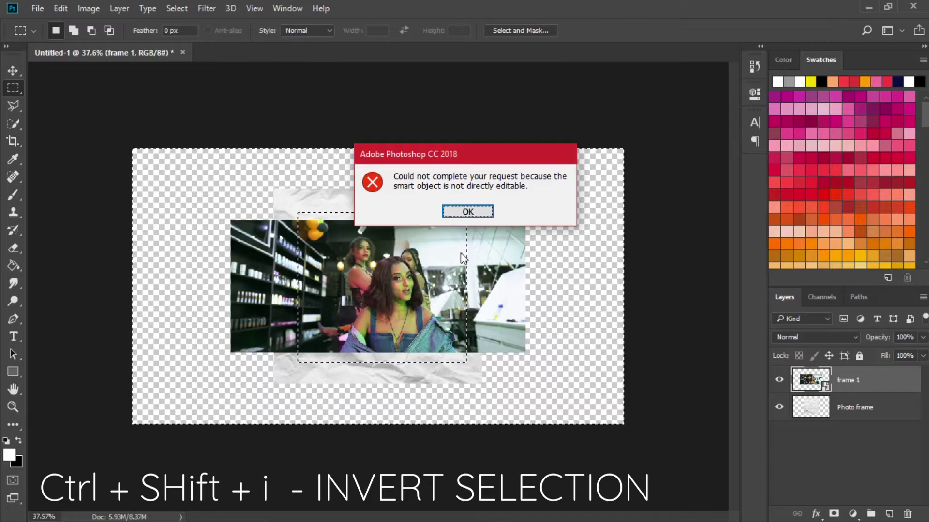
{"action": "left_click", "coordinate": [467, 212]}
Rasterize the frame 1 layer, delete its areas outside the marqueed part, and nudge the cropped photo slightly on the paper
{"action": "right_click", "coordinate": [883, 381]}
{"action": "left_click", "coordinate": [621, 328]}
{"action": "key", "text": "Delete"}
{"action": "key", "text": "ctrl+d"}
{"action": "key", "text": "v"}
{"action": "left_click_drag", "start_coordinate": [375, 263], "coordinate": [374, 269]}
Place the blue and black tape texture image from the Tapes folder over the canvas, shifted toward its right side
{"action": "left_click", "coordinate": [348, 512]}
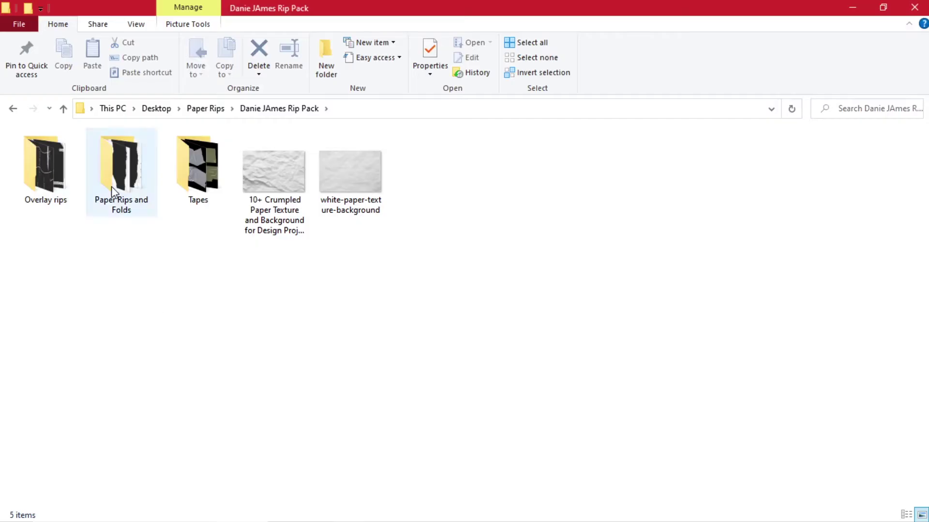
{"action": "double_click", "coordinate": [195, 152]}
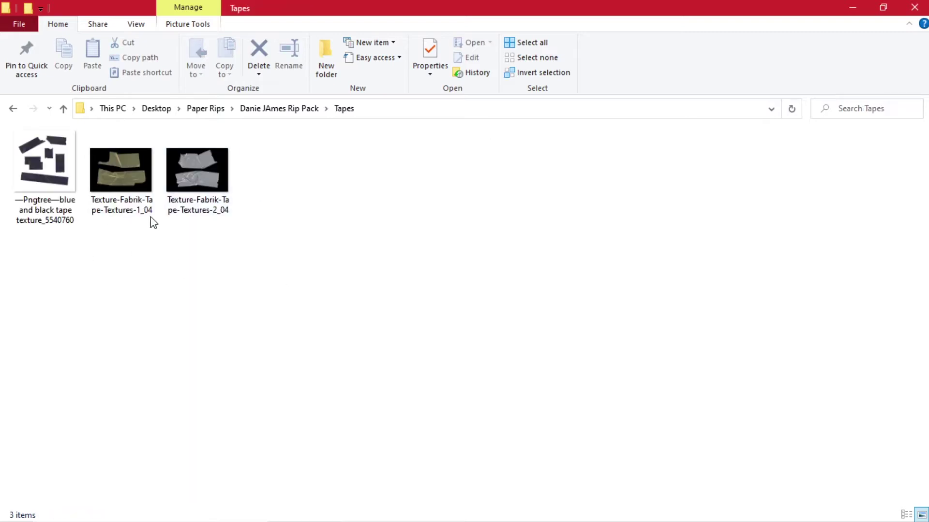
{"action": "left_click", "coordinate": [43, 162]}
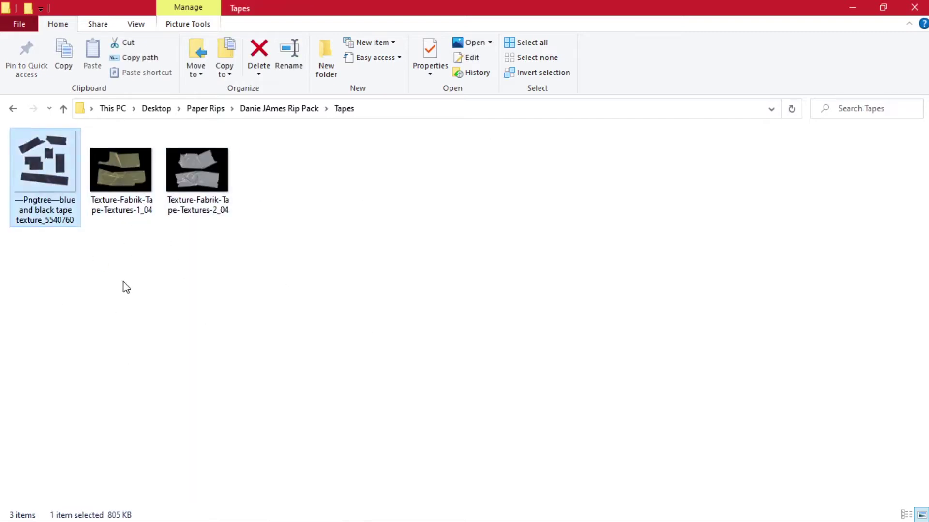
{"action": "left_click", "coordinate": [426, 314]}
{"action": "left_click_drag", "start_coordinate": [8, 128], "coordinate": [58, 203]}
{"action": "left_click_drag", "start_coordinate": [46, 159], "coordinate": [494, 198]}
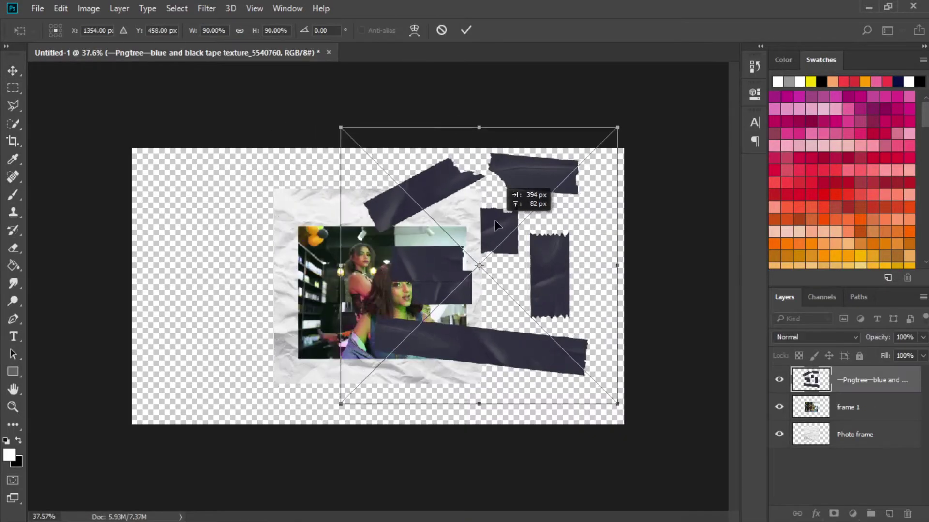
{"action": "left_click", "coordinate": [466, 30]}
Lock the Photo frame and frame 1 layers and move the tape texture right, clear of the photo
{"action": "left_click_drag", "start_coordinate": [478, 232], "coordinate": [477, 213]}
{"action": "key", "text": "ctrl+z"}
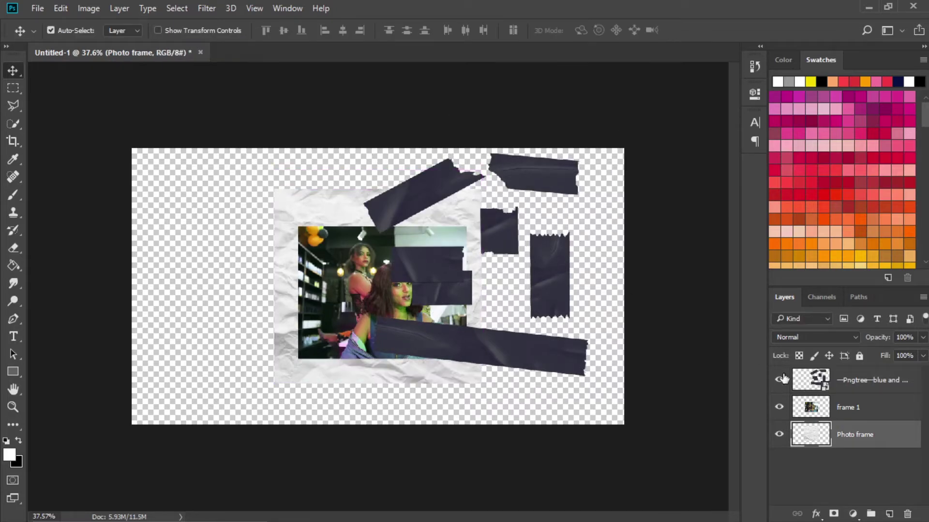
{"action": "left_click", "coordinate": [859, 356]}
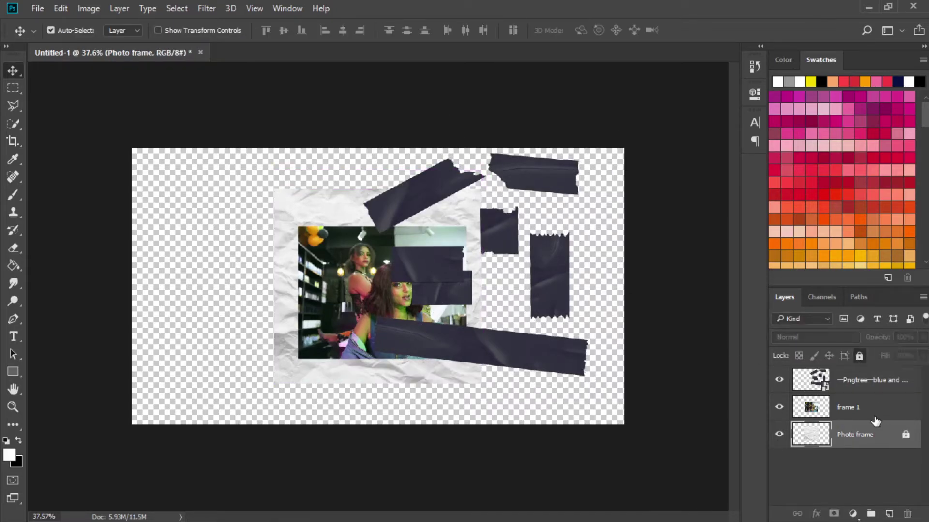
{"action": "left_click", "coordinate": [874, 419]}
{"action": "left_click", "coordinate": [860, 356]}
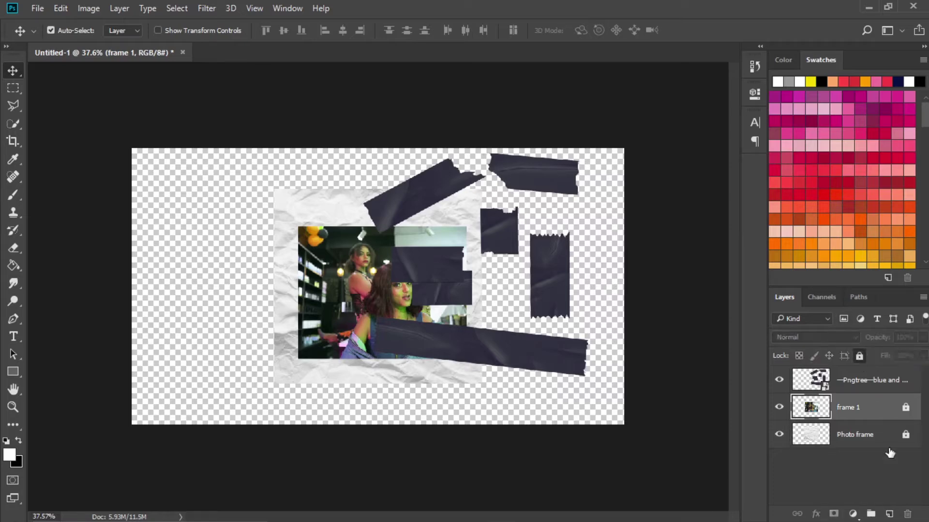
{"action": "left_click", "coordinate": [866, 379]}
{"action": "left_click_drag", "start_coordinate": [421, 205], "coordinate": [505, 208]}
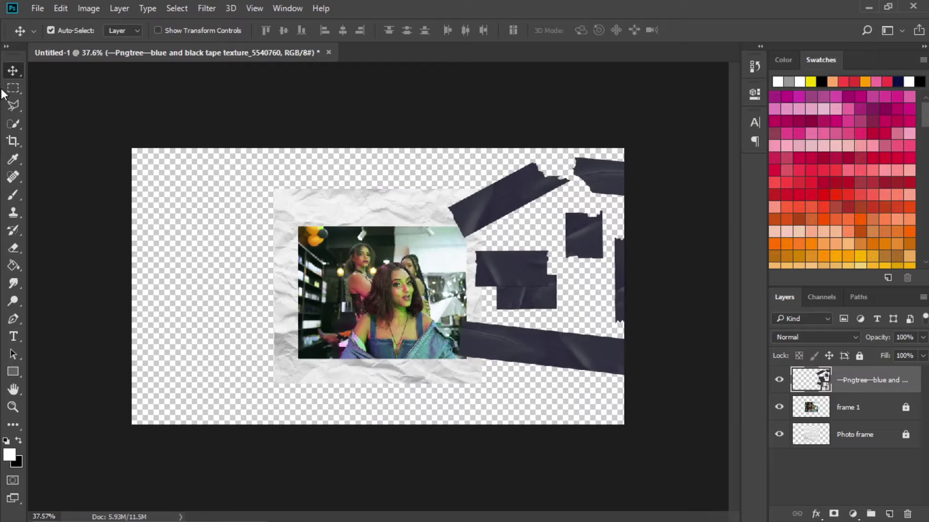
Outline the upper-left diagonal tape strip with the Polygonal Lasso and copy it to a new layer
{"action": "left_click", "coordinate": [16, 104]}
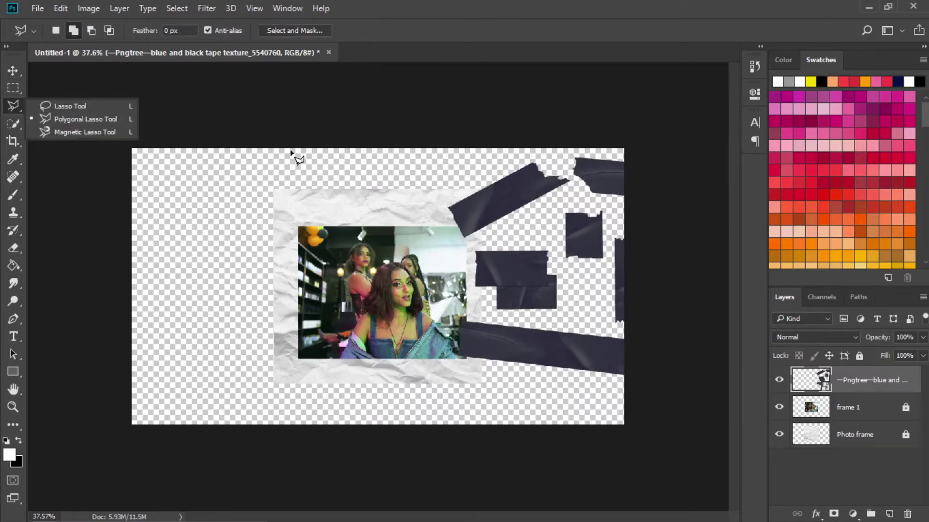
{"action": "left_click", "coordinate": [468, 172]}
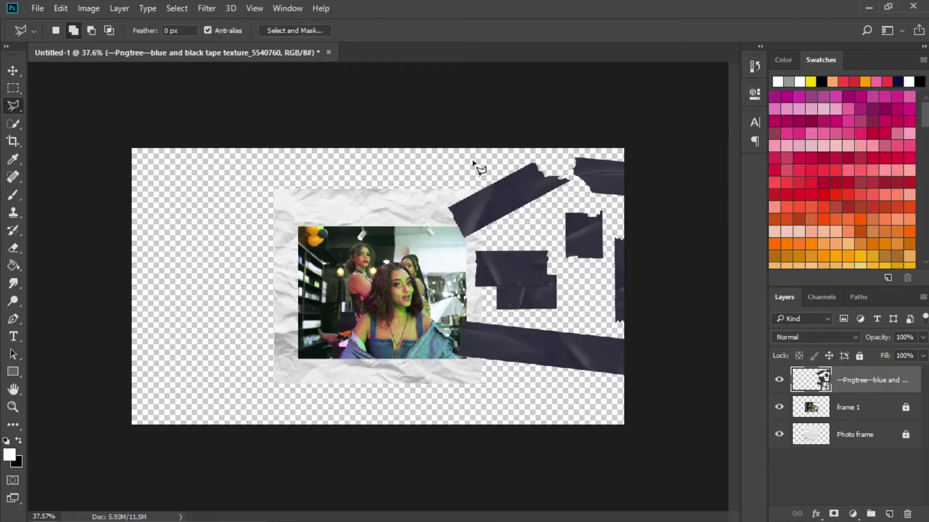
{"action": "left_click", "coordinate": [542, 149]}
{"action": "left_click", "coordinate": [566, 164]}
{"action": "left_click", "coordinate": [575, 187]}
{"action": "left_click", "coordinate": [519, 226]}
{"action": "left_click", "coordinate": [457, 240]}
{"action": "left_click", "coordinate": [427, 225]}
{"action": "left_click", "coordinate": [428, 192]}
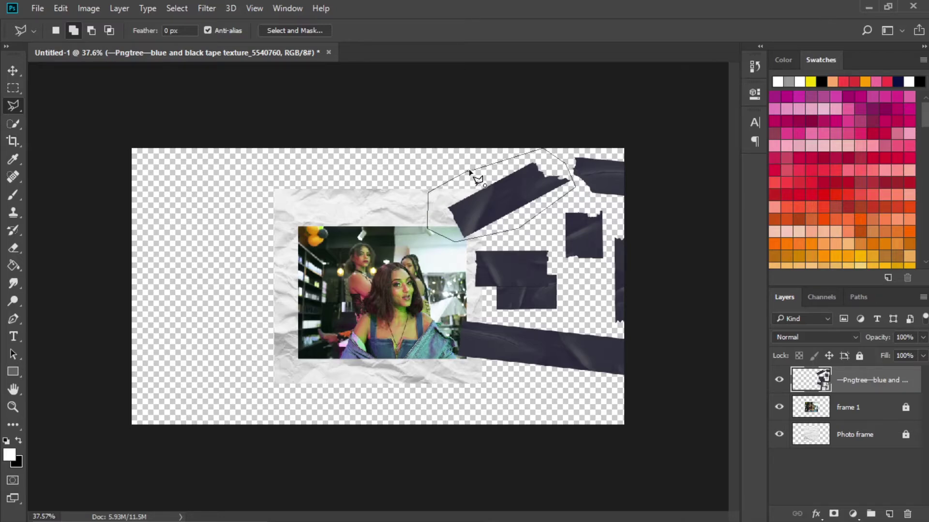
{"action": "left_click", "coordinate": [469, 172]}
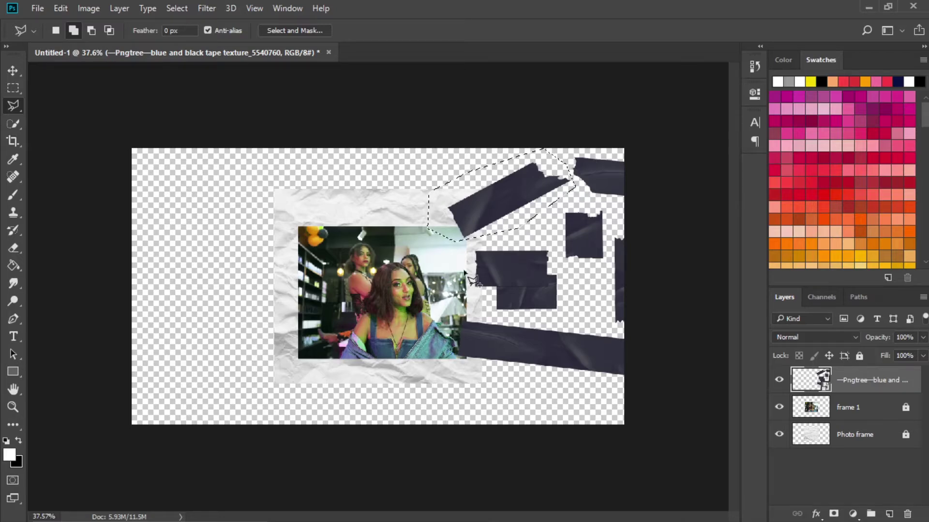
{"action": "key", "text": "ctrl+j"}
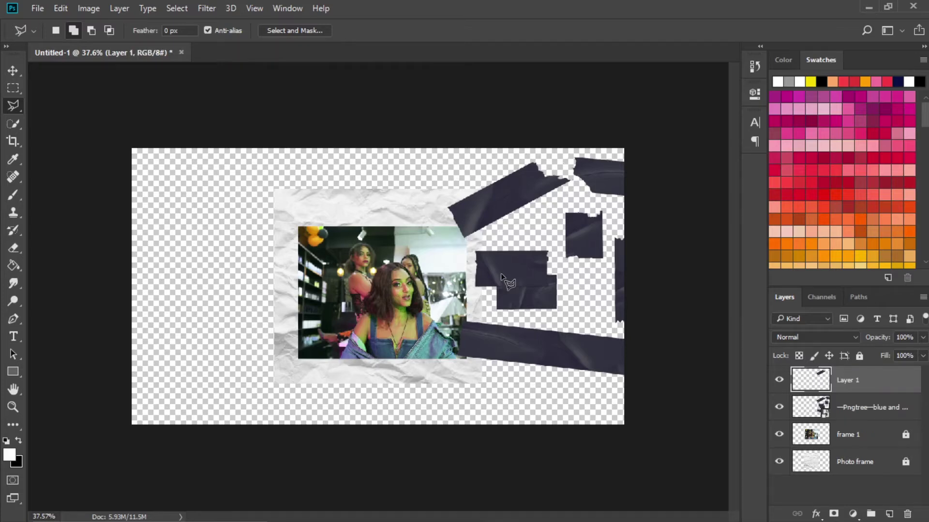
Hide the full tape texture layer, then move, rotate and shrink the copied strip onto the paper's top edge
{"action": "left_click", "coordinate": [12, 71]}
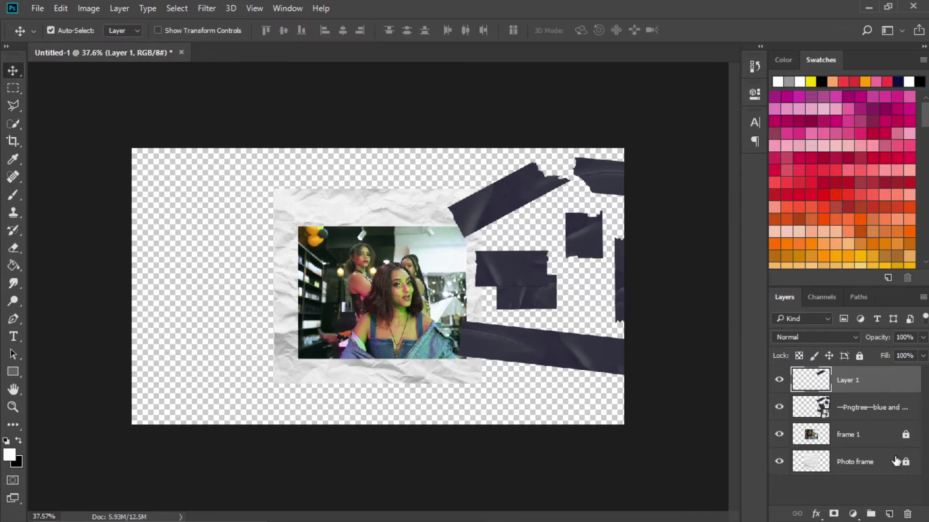
{"action": "left_click", "coordinate": [779, 408]}
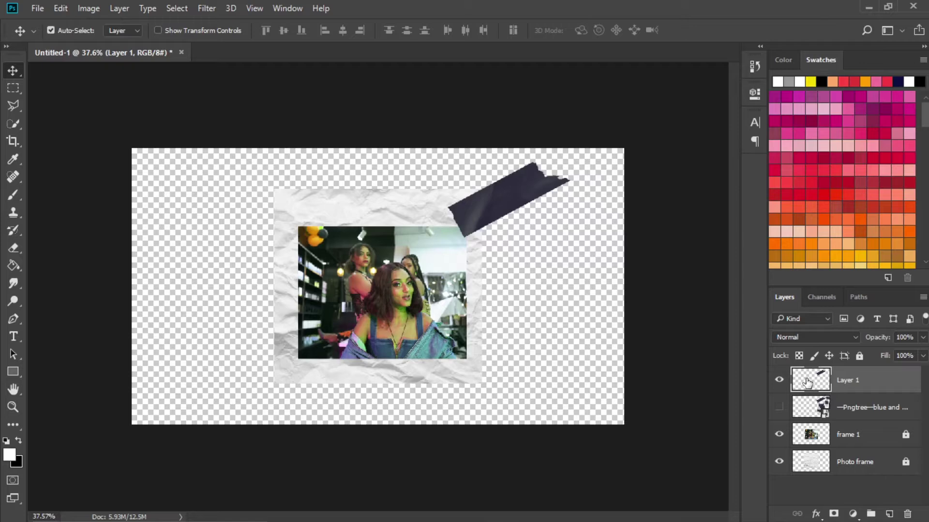
{"action": "left_click_drag", "start_coordinate": [518, 188], "coordinate": [379, 182]}
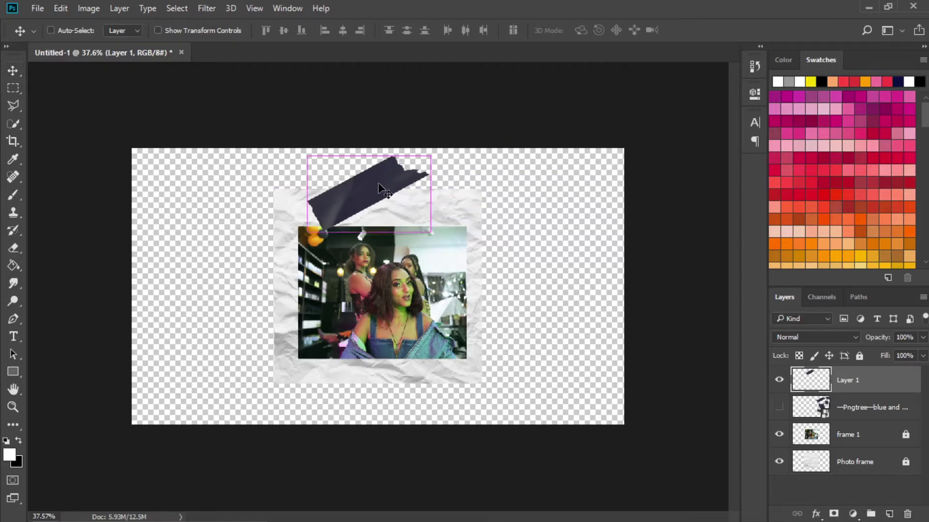
{"action": "key", "text": "ctrl+t"}
{"action": "mouse_move", "coordinate": [467, 159]}
{"action": "left_mouse_down"}
{"action": "mouse_move", "coordinate": [475, 181]}
{"action": "mouse_move", "coordinate": [470, 173]}
{"action": "left_mouse_up"}
{"action": "left_click_drag", "start_coordinate": [401, 208], "coordinate": [431, 207]}
{"action": "left_click_drag", "start_coordinate": [444, 247], "coordinate": [422, 223]}
{"action": "key", "text": "Return"}
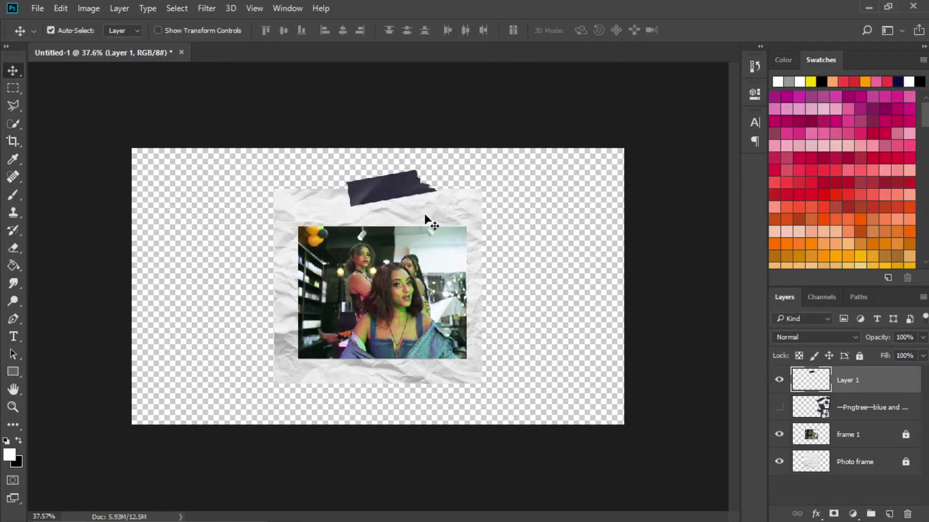
Unlock the frame 1 layer and apply the Add Noise filter to it at 8.69% with Uniform distribution
{"action": "left_click", "coordinate": [430, 287]}
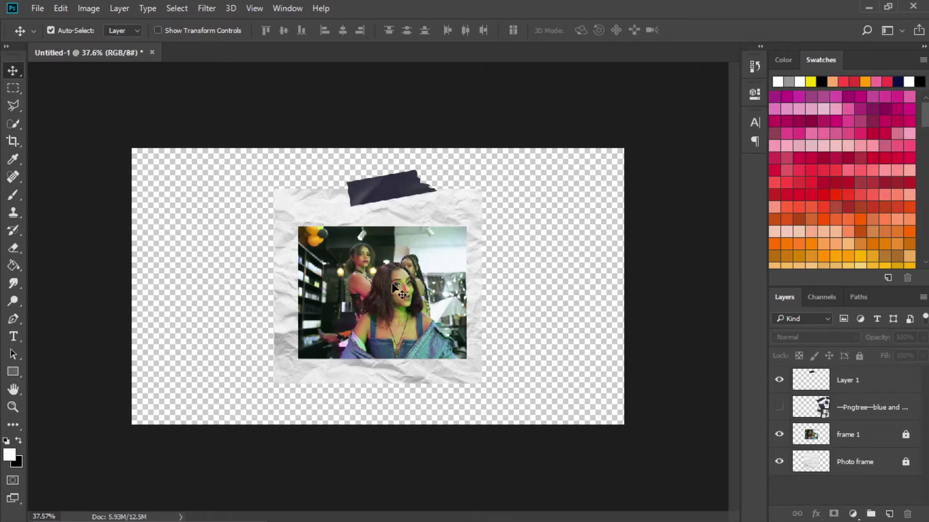
{"action": "left_click", "coordinate": [878, 438]}
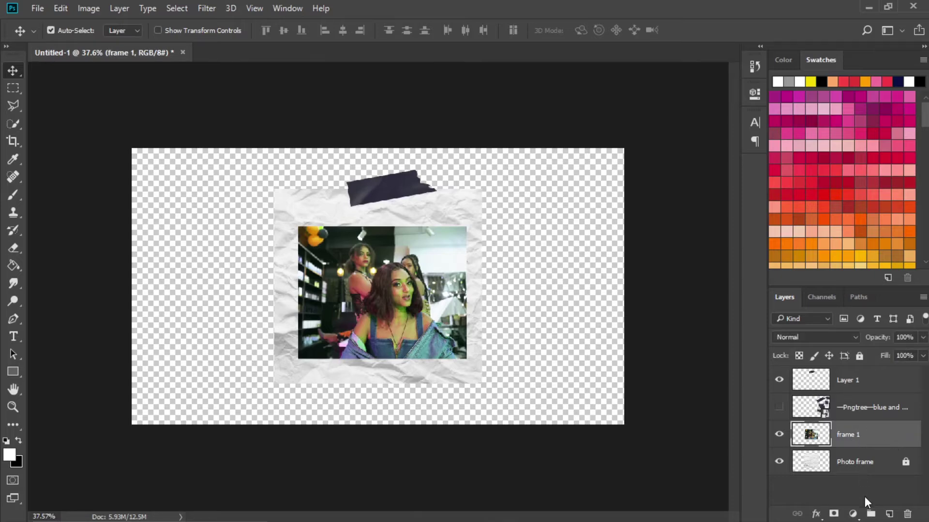
{"action": "left_click", "coordinate": [853, 515]}
{"action": "key", "text": "Escape"}
{"action": "left_click", "coordinate": [206, 9]}
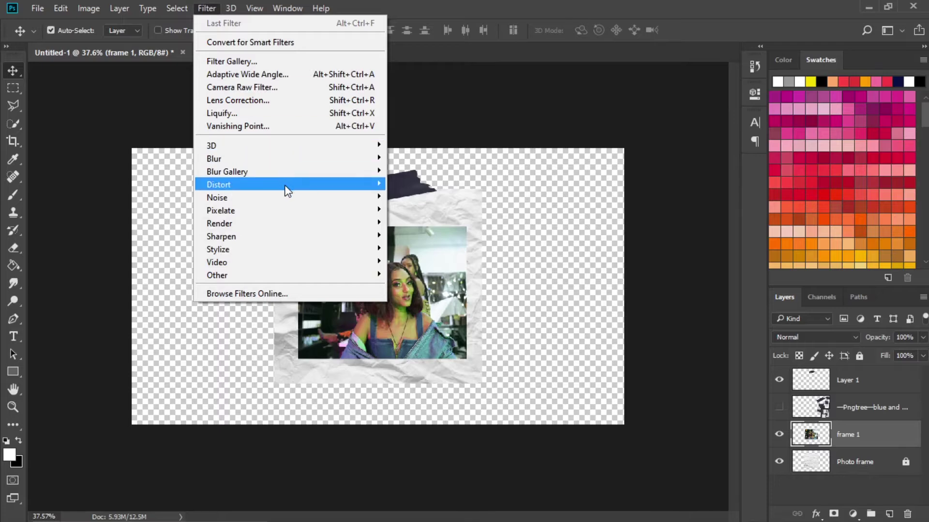
{"action": "mouse_move", "coordinate": [290, 198]}
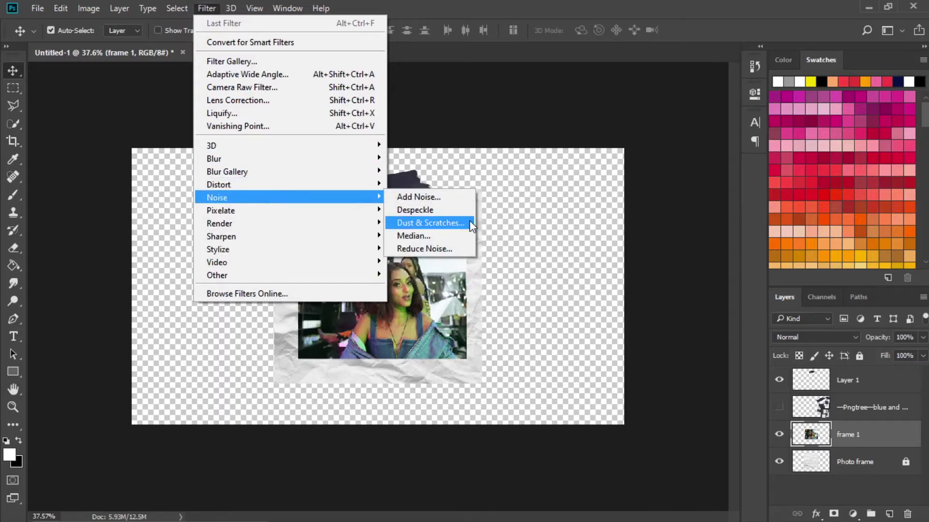
{"action": "left_click", "coordinate": [441, 197]}
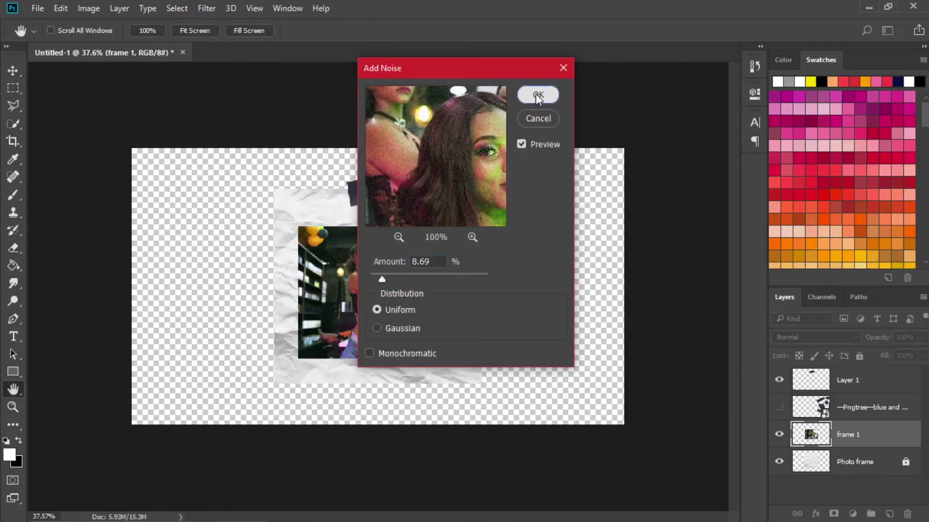
{"action": "left_click", "coordinate": [538, 95]}
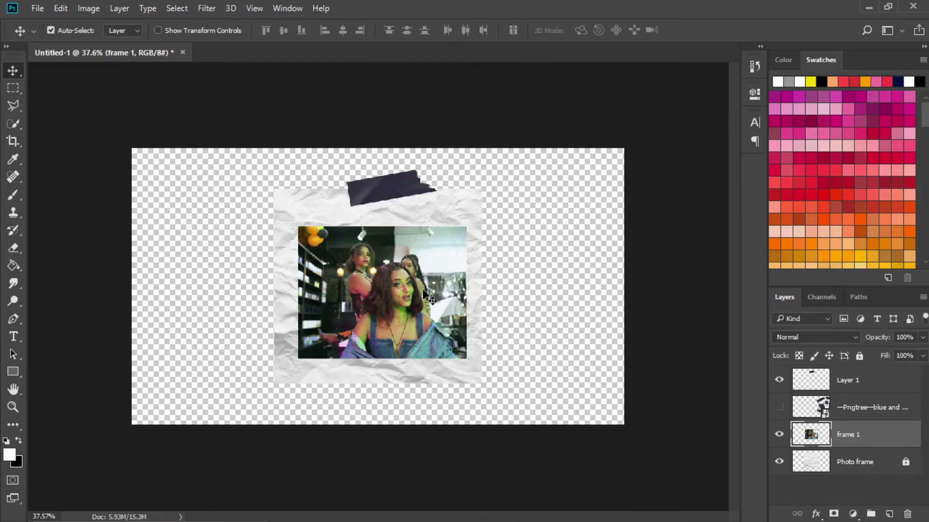
Export the composition to the desktop as a transparent PNG named TO USE
{"action": "left_click", "coordinate": [848, 384]}
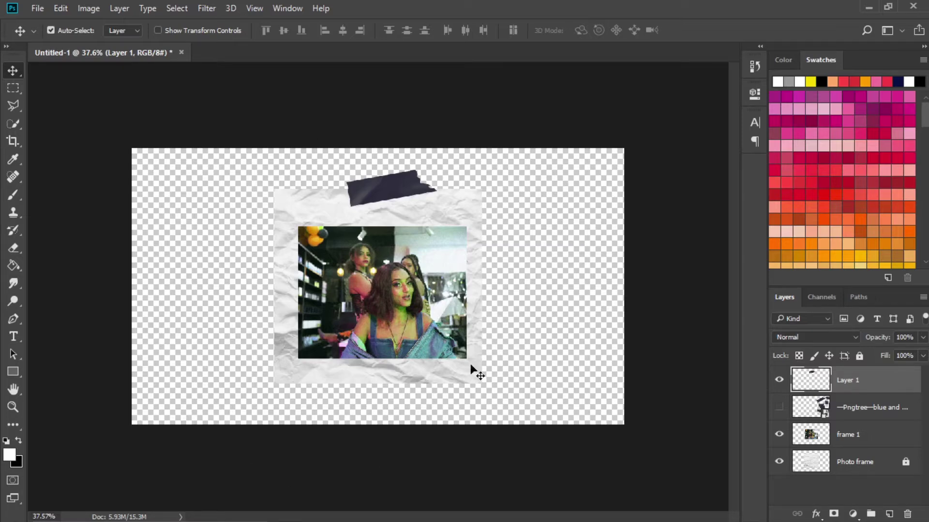
{"action": "left_click", "coordinate": [37, 8]}
{"action": "mouse_move", "coordinate": [200, 192]}
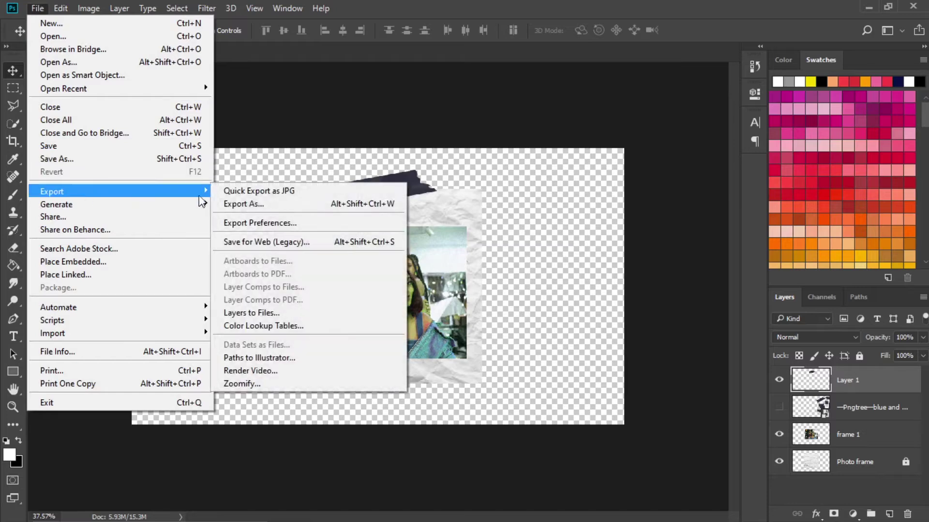
{"action": "left_click", "coordinate": [262, 205]}
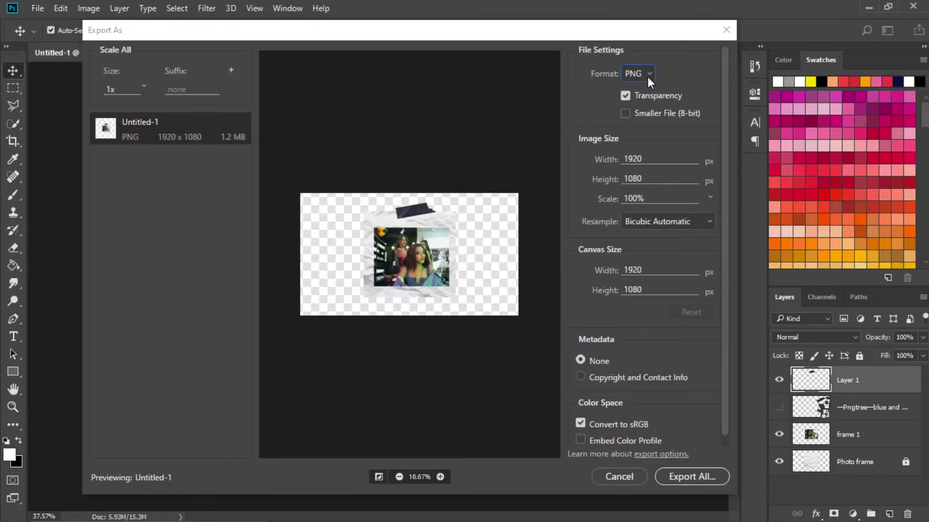
{"action": "left_click", "coordinate": [646, 74]}
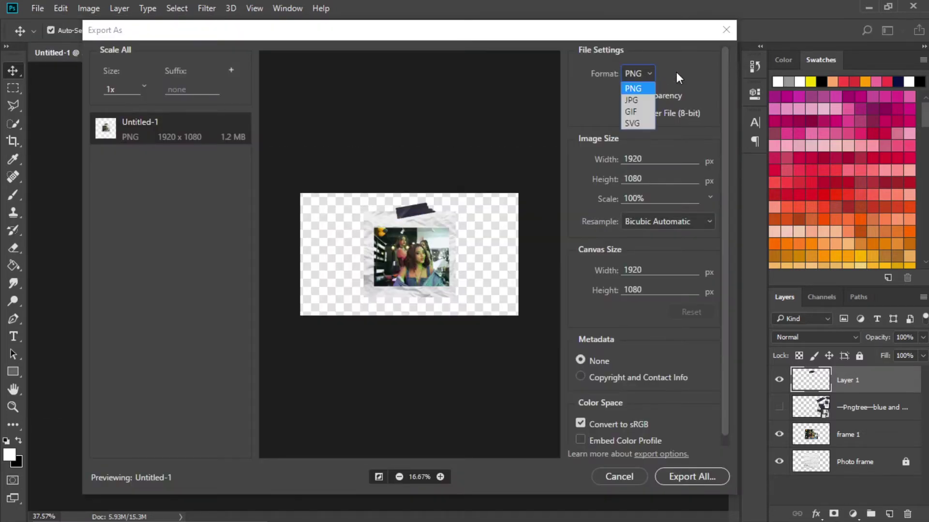
{"action": "left_click", "coordinate": [678, 479]}
{"action": "type", "text": "T"}
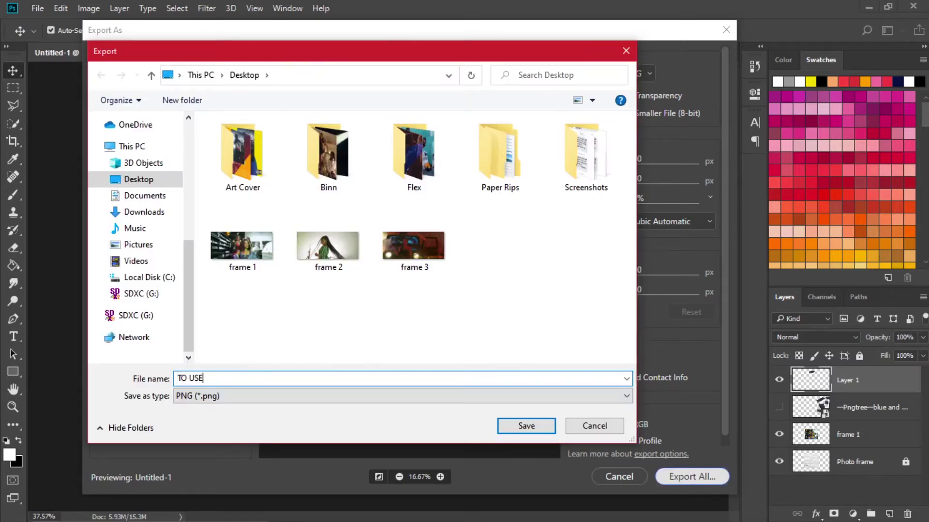
{"action": "type", "text": "O USE"}
{"action": "key", "text": "Return"}
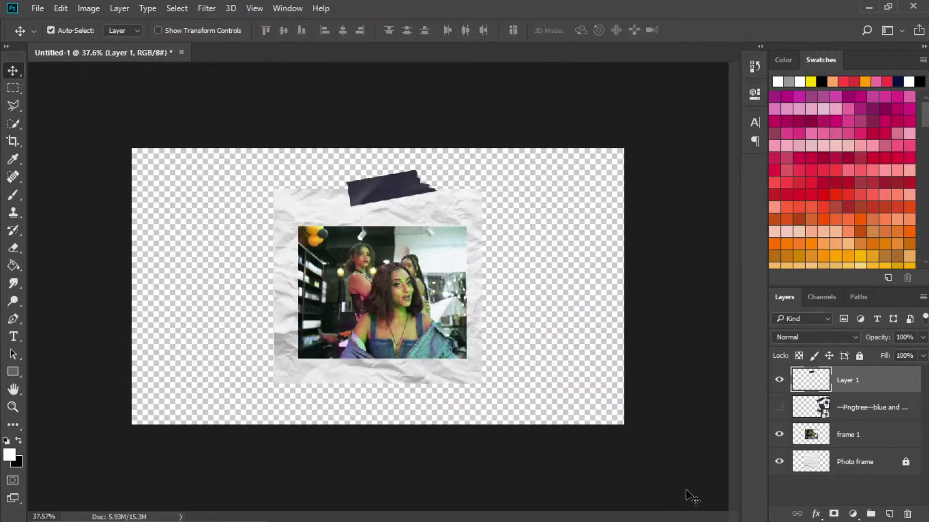
Hide the frame 1 layer and place the frame 2 image from the desktop over the paper, scaled down
{"action": "left_click", "coordinate": [850, 438]}
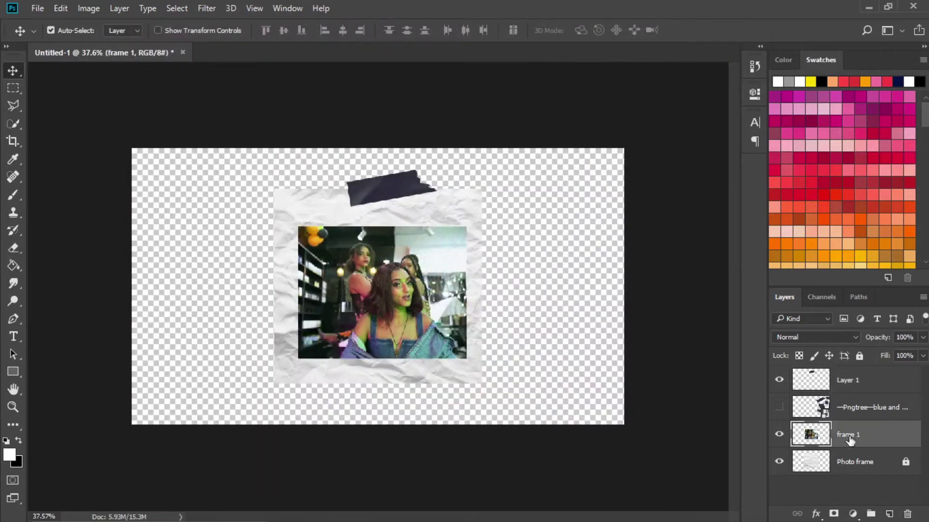
{"action": "left_click", "coordinate": [779, 435]}
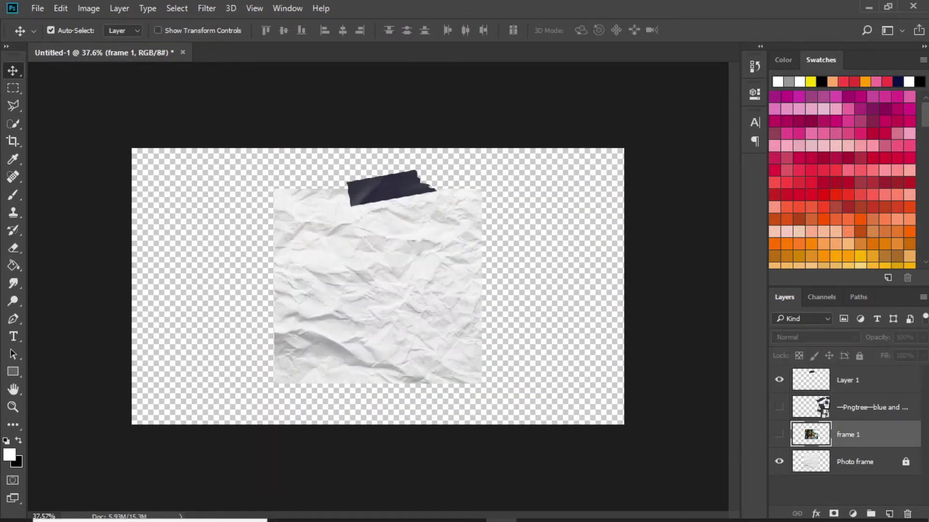
{"action": "left_click", "coordinate": [347, 511]}
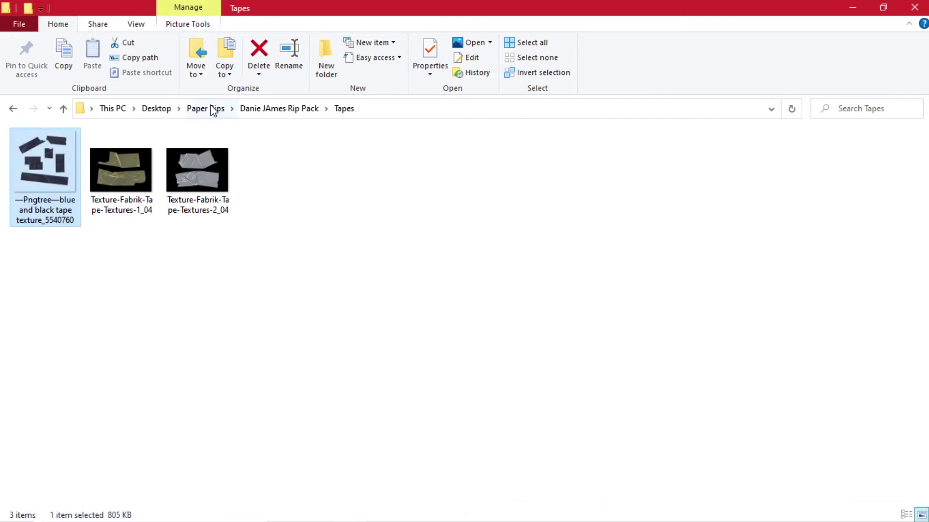
{"action": "left_click", "coordinate": [156, 108]}
{"action": "left_click_drag", "start_coordinate": [503, 172], "coordinate": [422, 286]}
{"action": "left_click_drag", "start_coordinate": [623, 398], "coordinate": [532, 355]}
{"action": "left_click", "coordinate": [464, 30]}
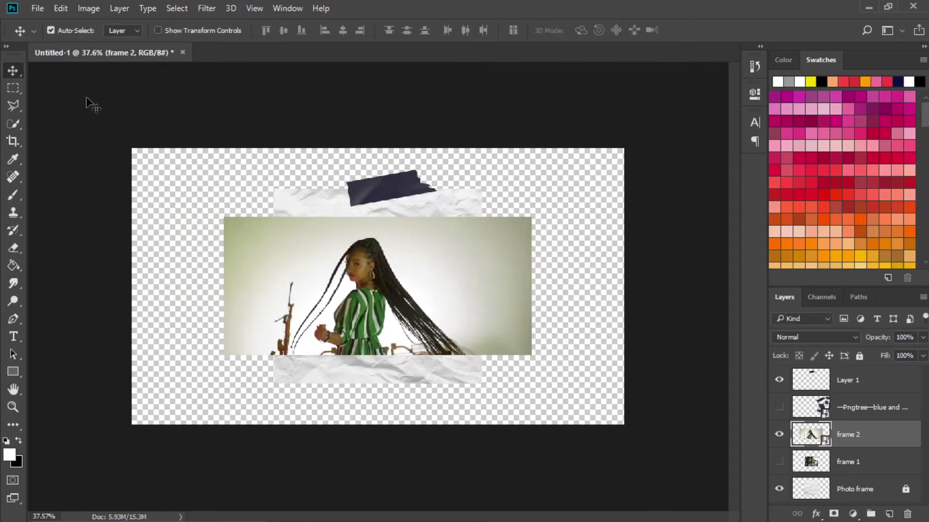
Rasterize the frame 2 layer and trim it to a rectangular selection around the woman, deleting everything outside it
{"action": "left_click", "coordinate": [12, 86]}
{"action": "right_click", "coordinate": [875, 442]}
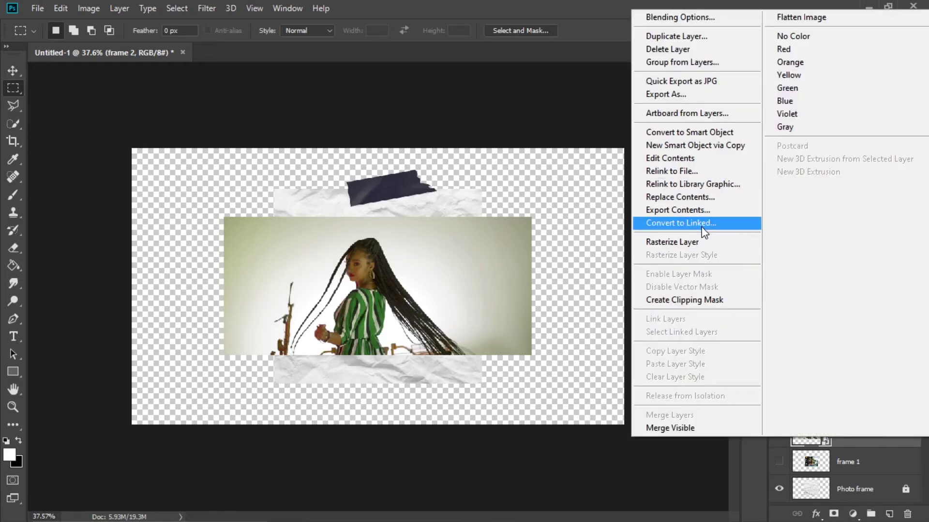
{"action": "left_click", "coordinate": [701, 241]}
{"action": "left_click_drag", "start_coordinate": [476, 358], "coordinate": [251, 215]}
{"action": "key", "text": "ctrl+shift+i"}
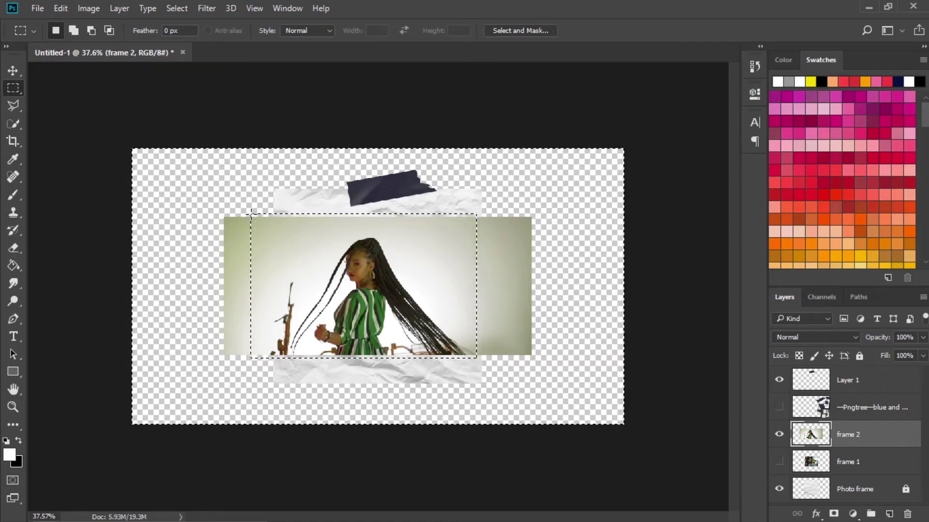
{"action": "key", "text": "Delete"}
{"action": "key", "text": "ctrl+d"}
Move the trimmed frame 2 photo and scale it to about 80% so it sits centred inside the paper's margins
{"action": "key", "text": "v"}
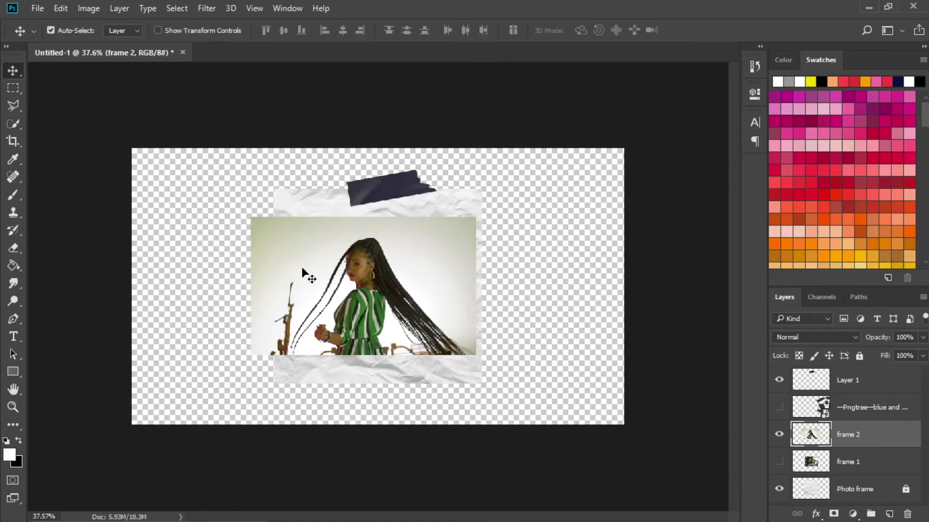
{"action": "left_click_drag", "start_coordinate": [302, 269], "coordinate": [313, 271]}
{"action": "key", "text": "ctrl+t"}
{"action": "left_click_drag", "start_coordinate": [484, 218], "coordinate": [457, 221]}
{"action": "mouse_move", "coordinate": [441, 257]}
{"action": "left_mouse_down"}
{"action": "mouse_move", "coordinate": [441, 248]}
{"action": "mouse_move", "coordinate": [448, 258]}
{"action": "left_mouse_up"}
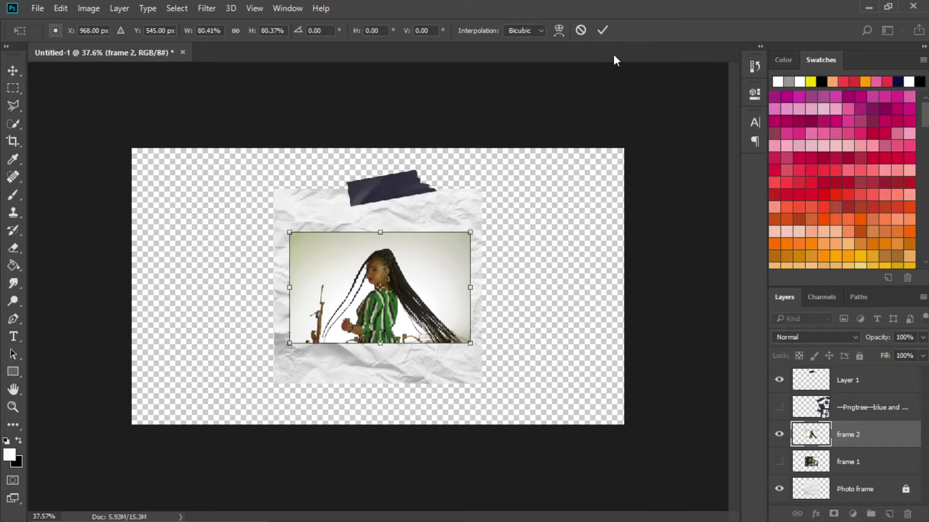
{"action": "left_click", "coordinate": [602, 30]}
Hide the Layer 1 tape strip, show the full tape texture layer, and shift the texture up and left over the photo
{"action": "scroll", "coordinate": [358, 307], "scroll_direction": "up", "scroll_amount": 3}
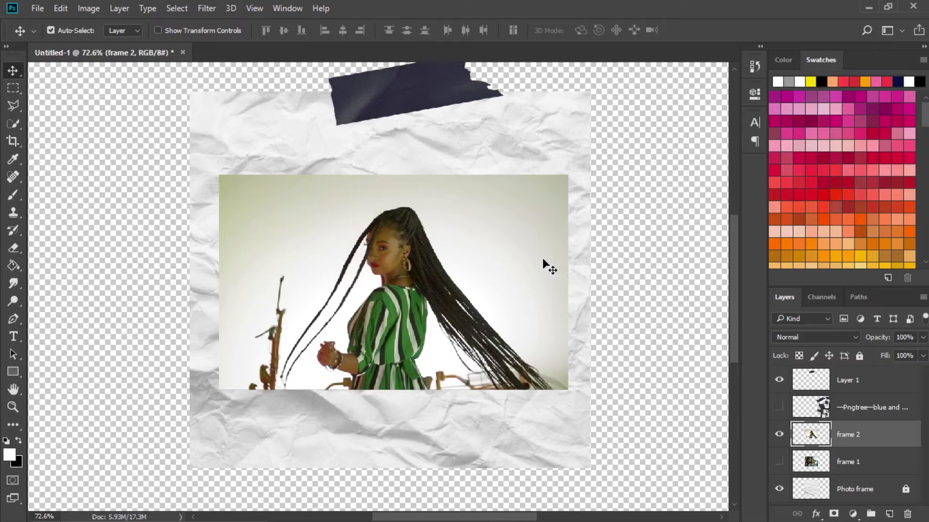
{"action": "scroll", "coordinate": [382, 245], "scroll_direction": "down", "scroll_amount": 3}
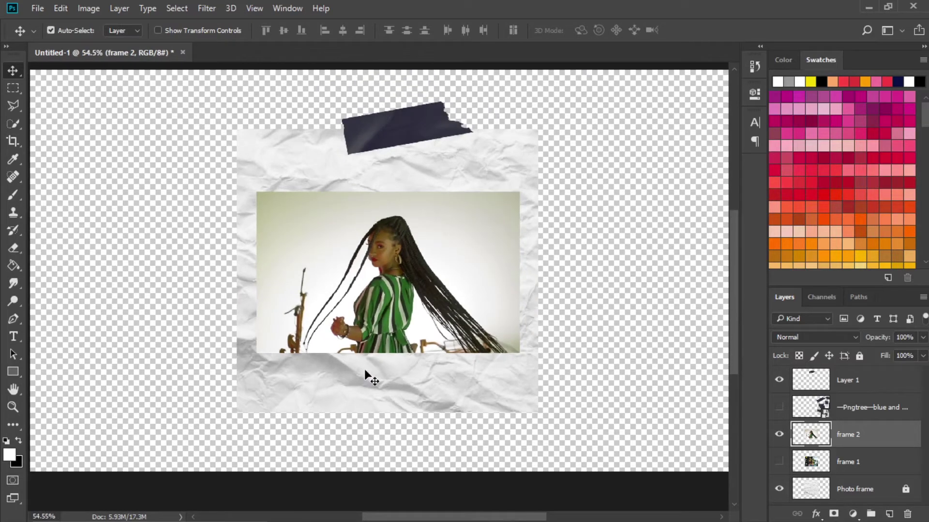
{"action": "left_click", "coordinate": [417, 129]}
{"action": "scroll", "coordinate": [473, 208], "scroll_direction": "down", "scroll_amount": 2}
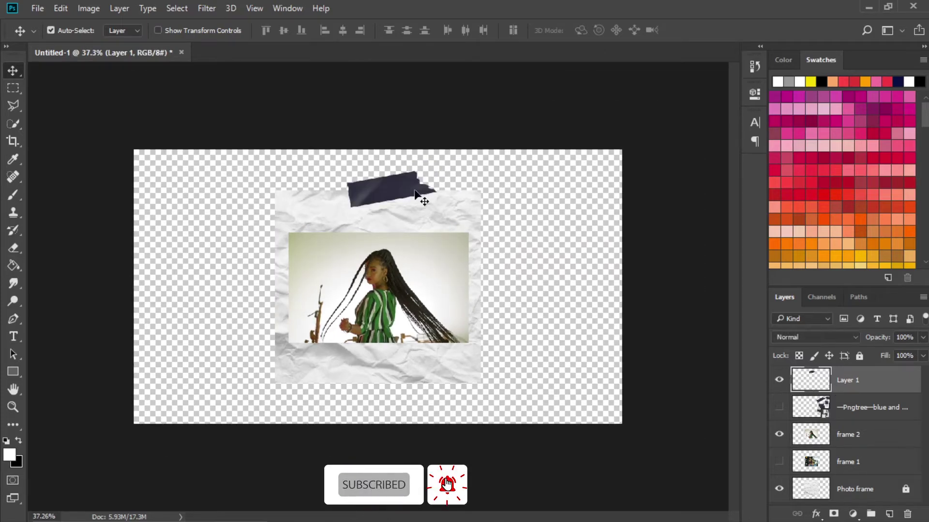
{"action": "left_click", "coordinate": [778, 380]}
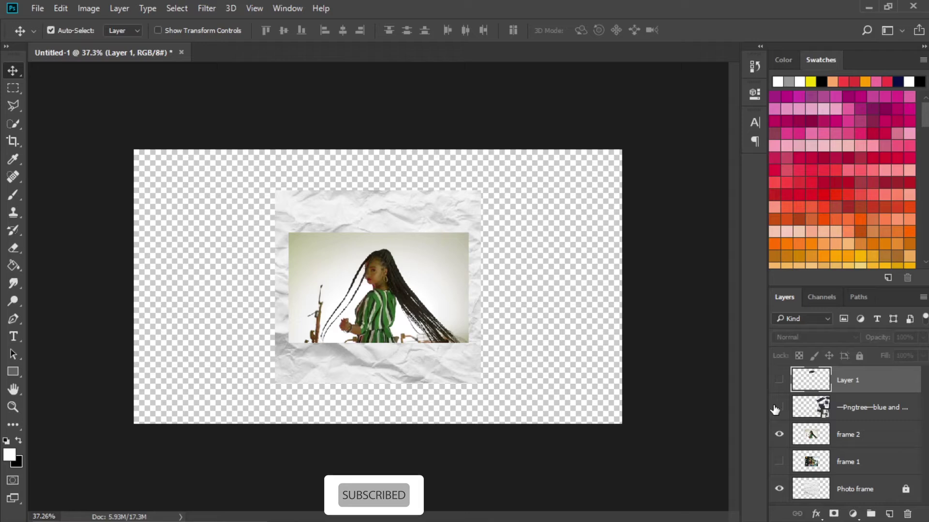
{"action": "left_click", "coordinate": [779, 407]}
{"action": "left_click", "coordinate": [821, 409]}
{"action": "left_click_drag", "start_coordinate": [599, 232], "coordinate": [566, 212]}
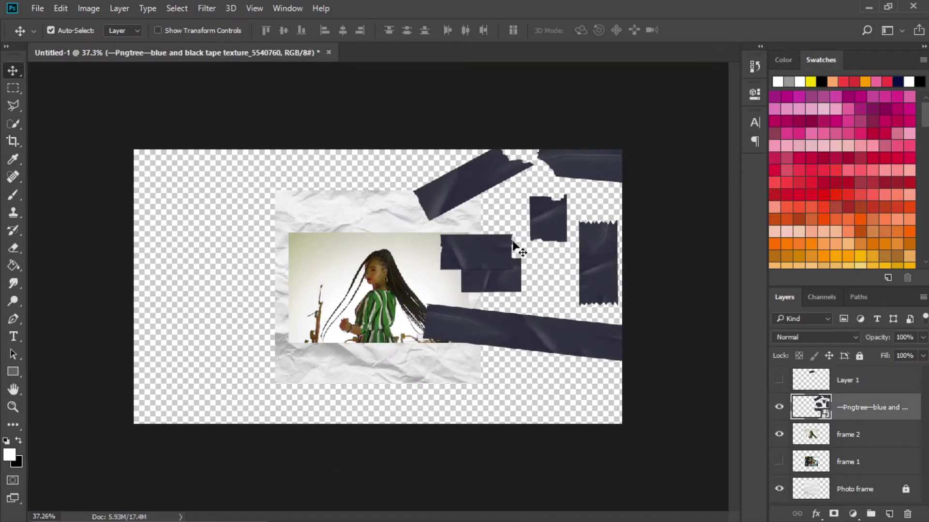
Lasso the overlapping double tape piece, copy it to a new layer, and hide the full tape texture
{"action": "left_click", "coordinate": [12, 106]}
{"action": "left_click", "coordinate": [415, 231]}
{"action": "left_click", "coordinate": [488, 221]}
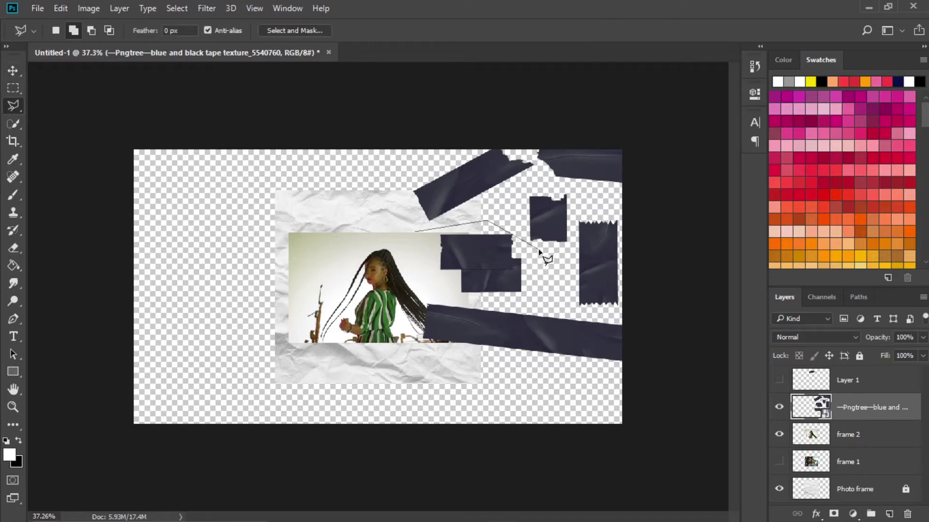
{"action": "left_click", "coordinate": [516, 227]}
{"action": "double_click", "coordinate": [545, 290]}
{"action": "key", "text": "ctrl+j"}
{"action": "left_click", "coordinate": [779, 434]}
{"action": "left_click", "coordinate": [13, 71]}
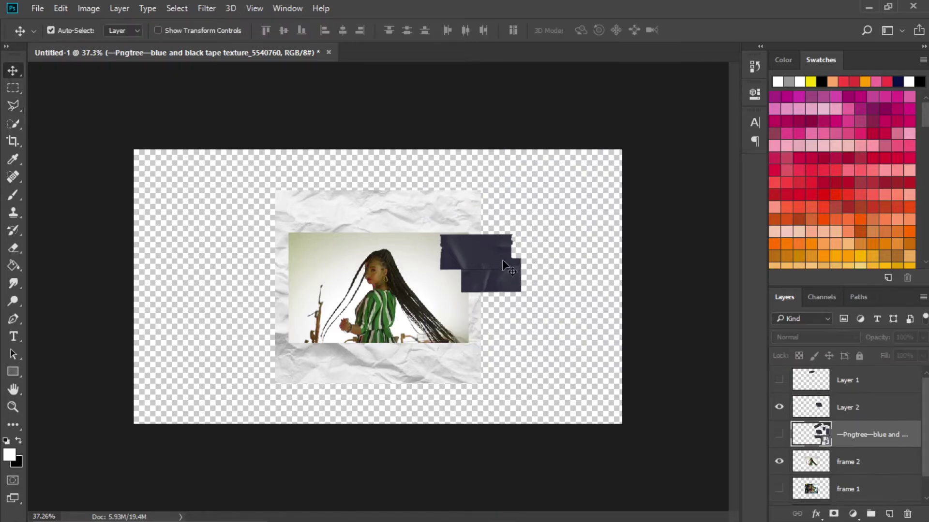
Place the double tape layer below the texture layer, then set it on the paper's top edge at about 79% scale and -12.25° rotation
{"action": "left_click_drag", "start_coordinate": [870, 416], "coordinate": [842, 436]}
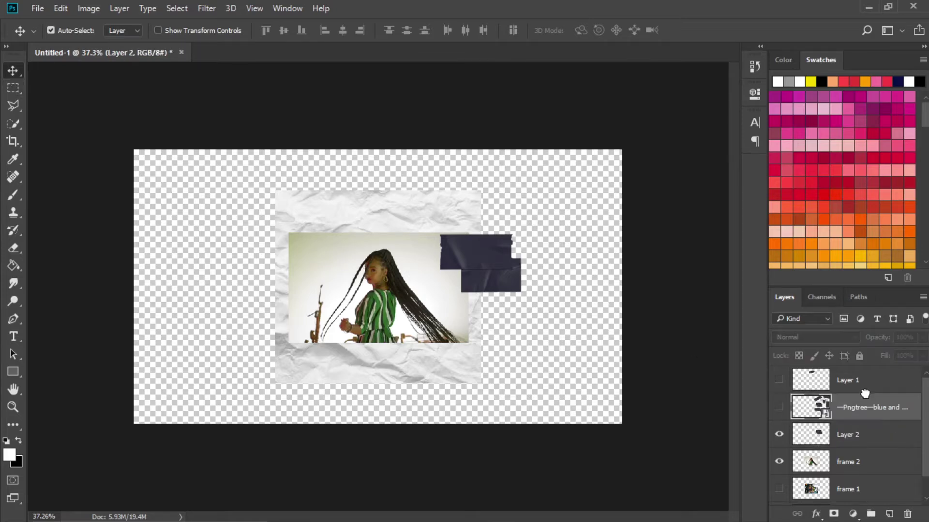
{"action": "left_click", "coordinate": [830, 430]}
{"action": "left_click_drag", "start_coordinate": [475, 280], "coordinate": [363, 203]}
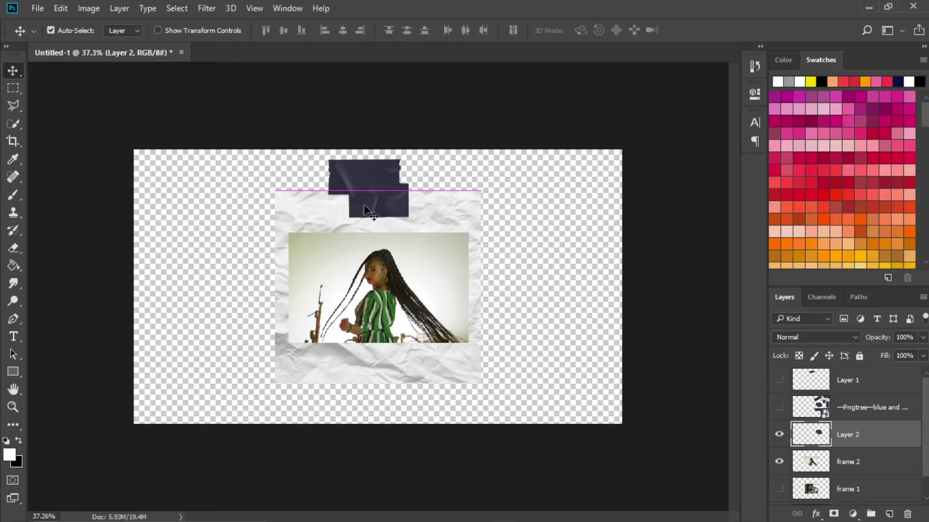
{"action": "key", "text": "ctrl+t"}
{"action": "left_click_drag", "start_coordinate": [406, 224], "coordinate": [405, 194]}
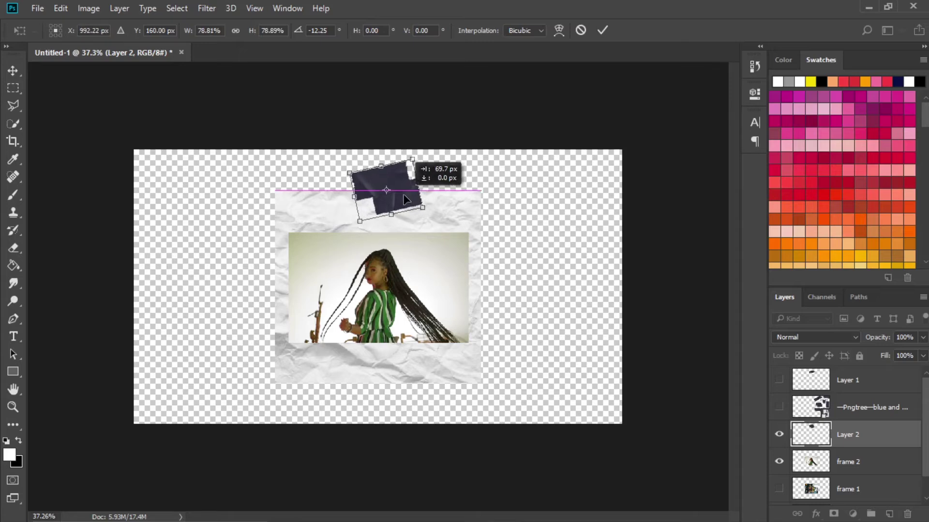
{"action": "key", "text": "Return"}
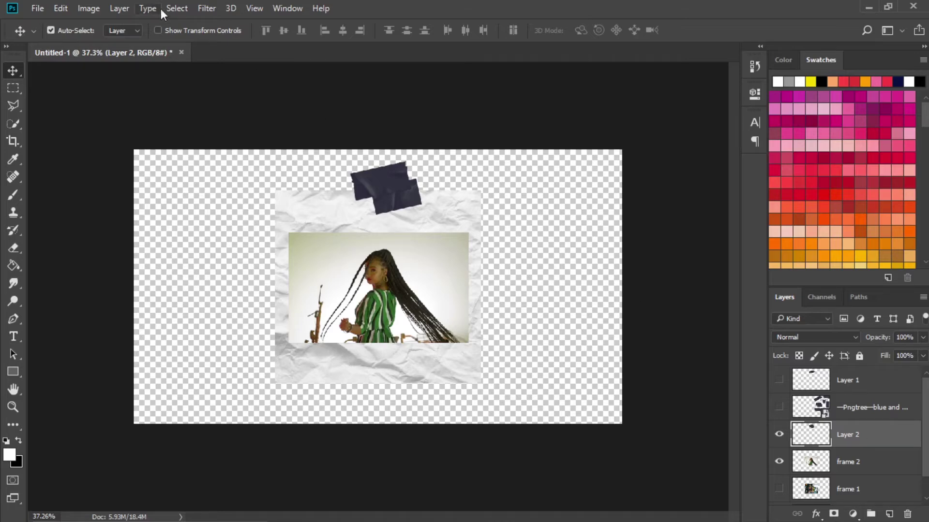
Apply the Add Noise filter to the double tape layer at 8.69% with Uniform distribution
{"action": "left_click", "coordinate": [205, 7]}
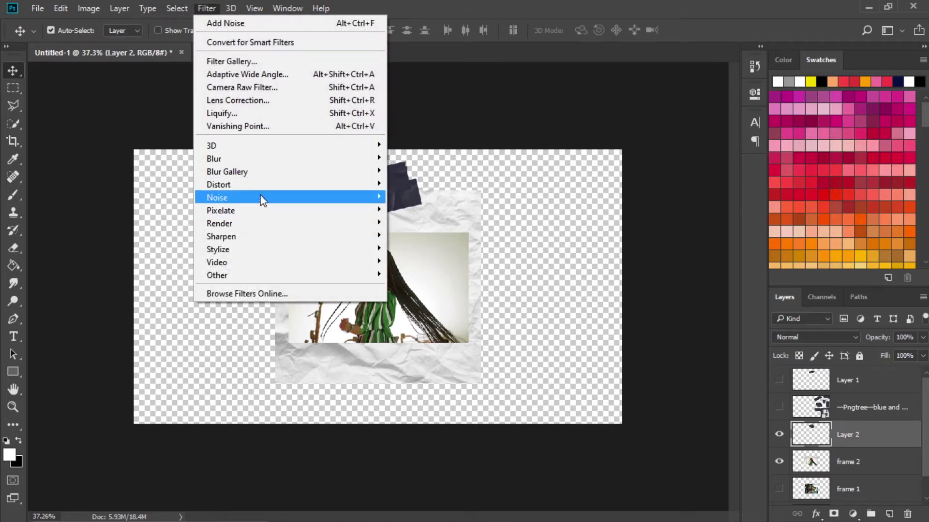
{"action": "mouse_move", "coordinate": [264, 199]}
{"action": "left_click", "coordinate": [393, 195]}
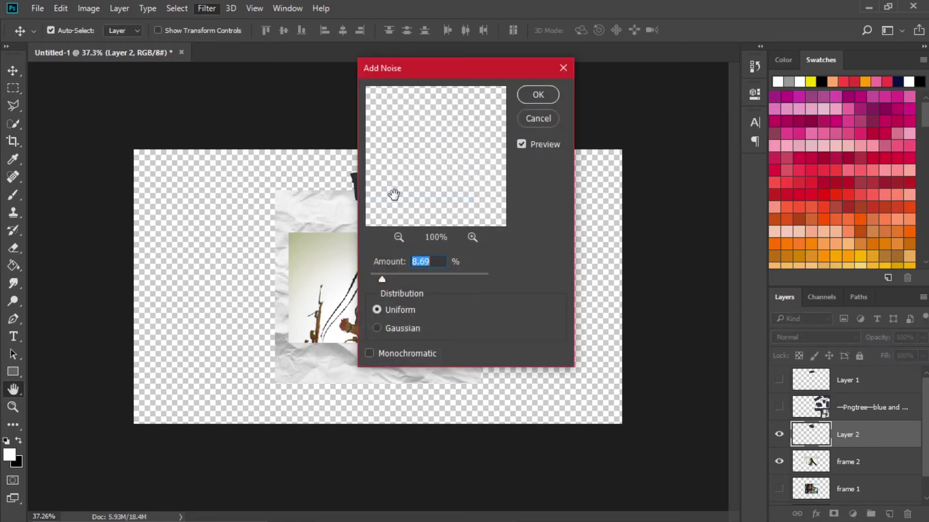
{"action": "left_click", "coordinate": [537, 95]}
{"action": "key", "text": "v"}
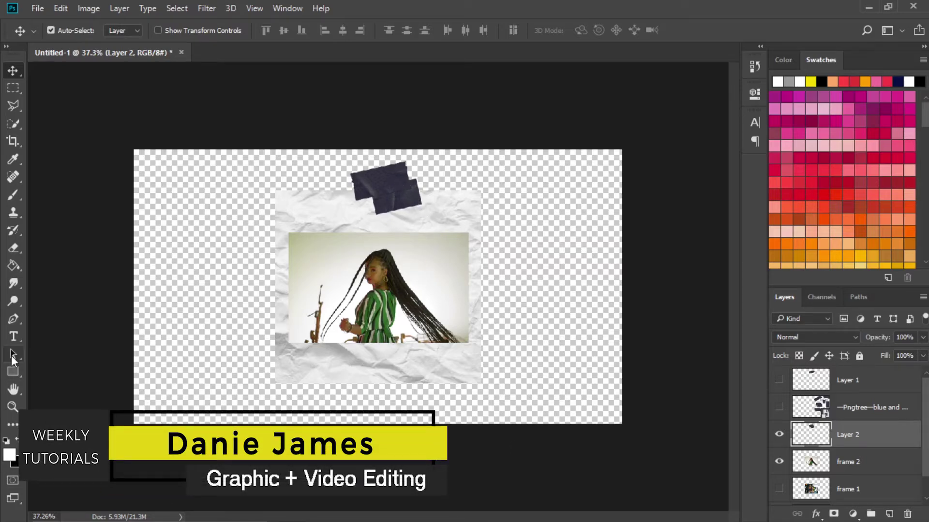
Add the text LOFI in black Ambyar lettering at the paper's lower-right corner
{"action": "left_click", "coordinate": [13, 338]}
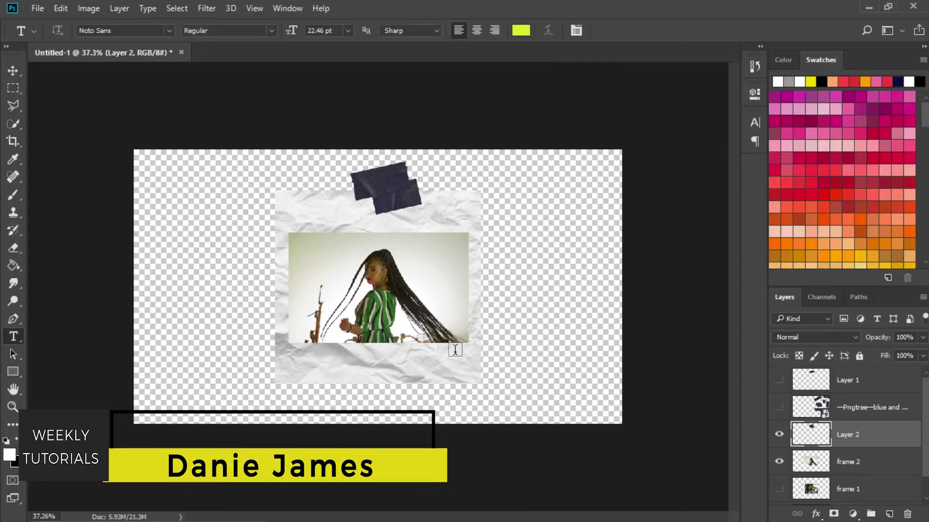
{"action": "left_click", "coordinate": [408, 368]}
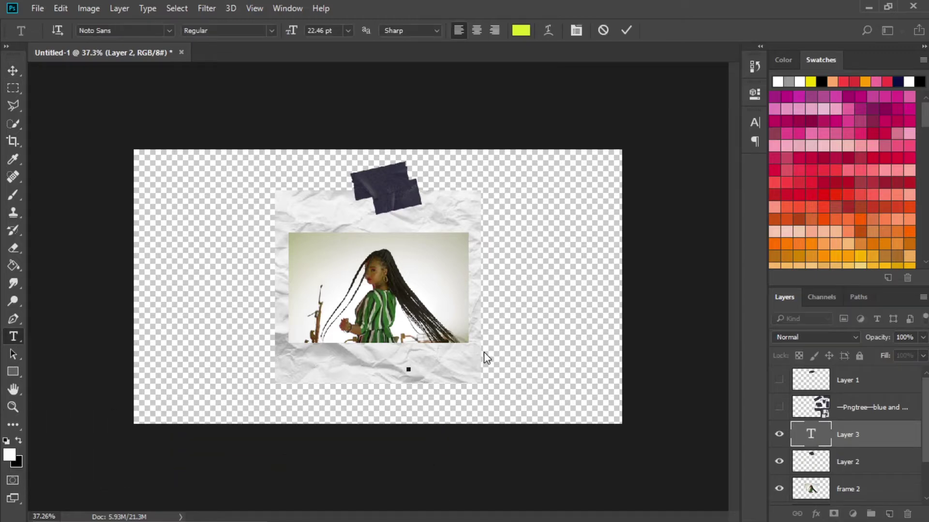
{"action": "type", "text": "Th"}
{"action": "left_click", "coordinate": [12, 71]}
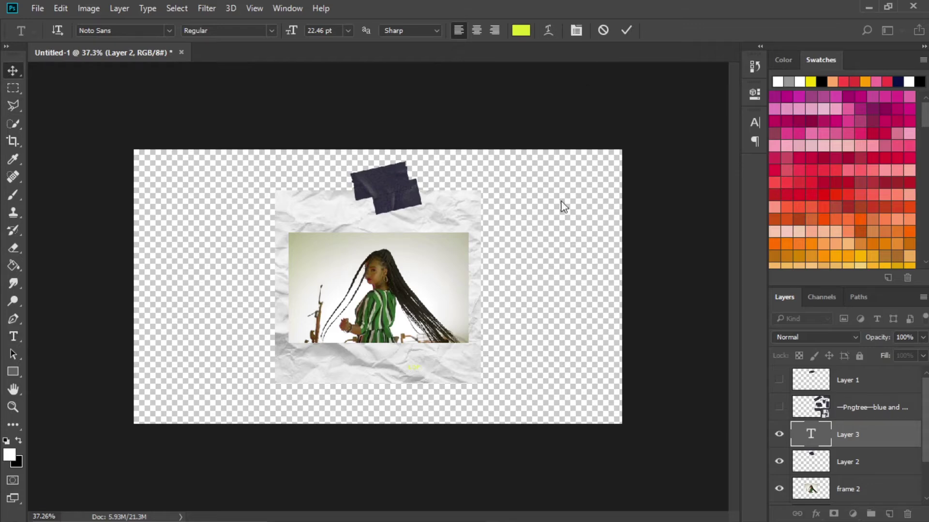
{"action": "left_click", "coordinate": [755, 122]}
{"action": "left_click", "coordinate": [605, 72]}
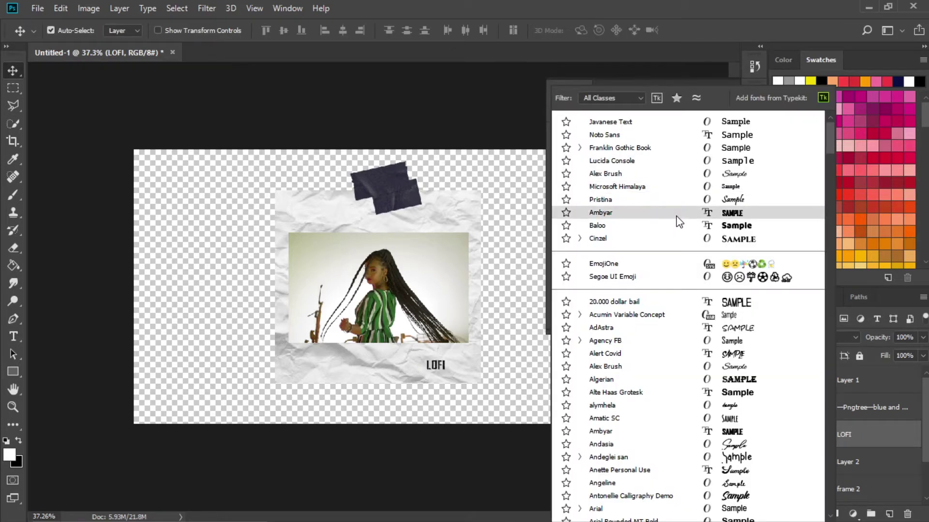
{"action": "left_click", "coordinate": [679, 222]}
{"action": "left_click", "coordinate": [717, 85]}
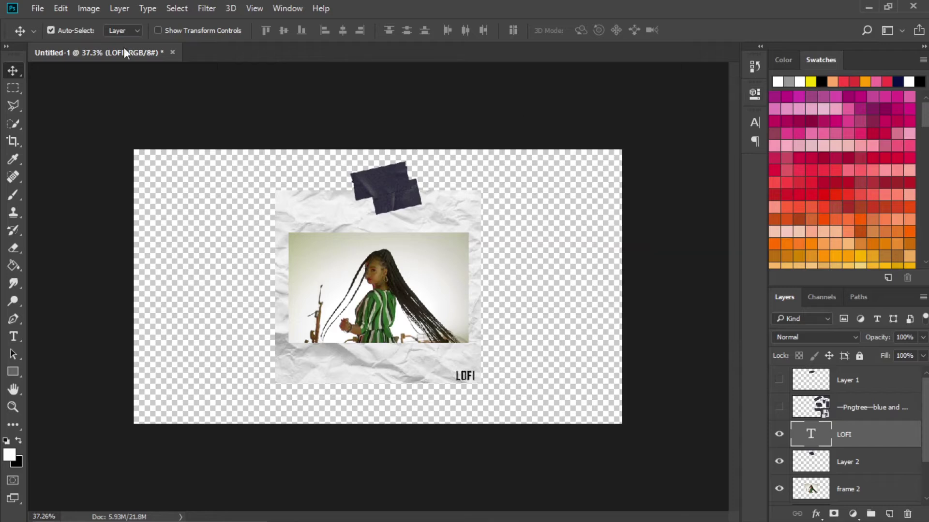
Export the composition to the desktop as a PNG, basing its file name on TO USE
{"action": "left_click", "coordinate": [36, 7]}
{"action": "mouse_move", "coordinate": [128, 199]}
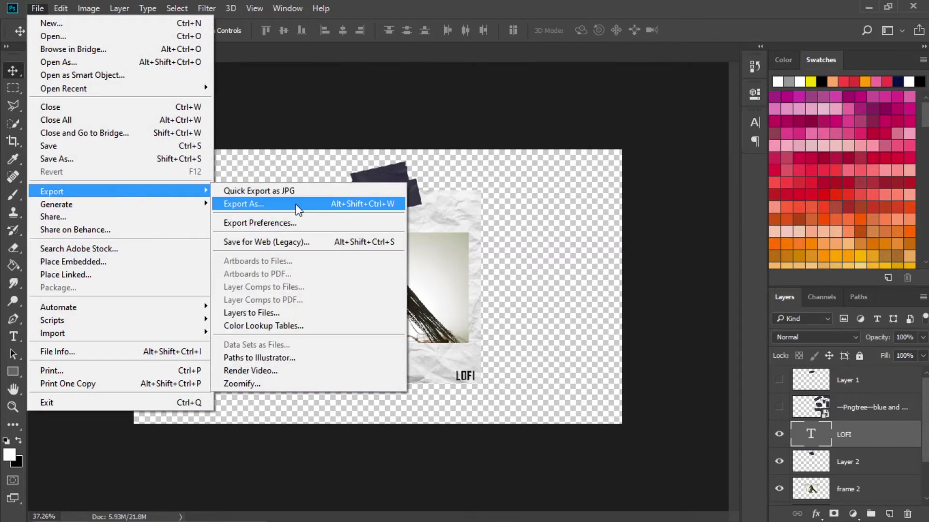
{"action": "left_click", "coordinate": [311, 203]}
{"action": "left_click", "coordinate": [691, 477]}
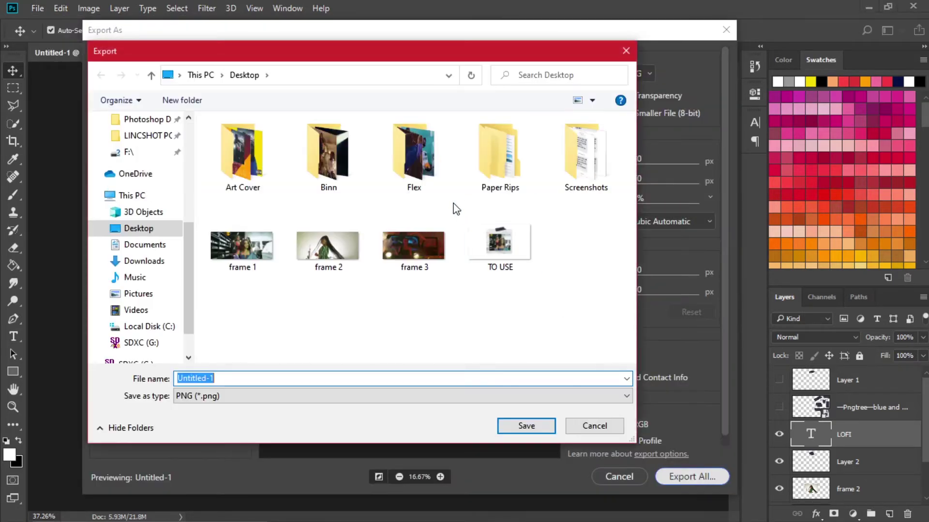
{"action": "left_click", "coordinate": [470, 259]}
{"action": "double_click", "coordinate": [288, 376]}
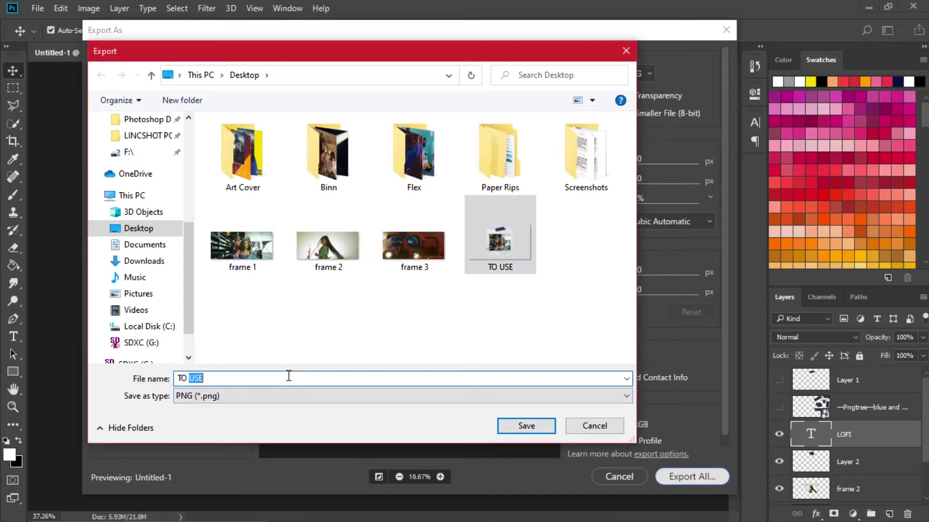
{"action": "left_click", "coordinate": [513, 428]}
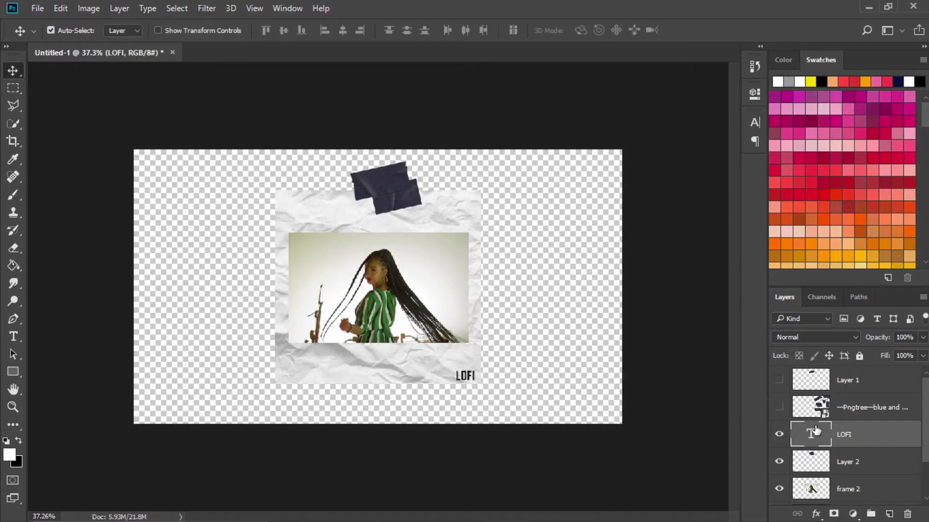
Delete the LOFI text layer and hide the frame 2 layer, keeping the double tape visible on the paper
{"action": "key", "text": "Delete"}
{"action": "left_click", "coordinate": [866, 436]}
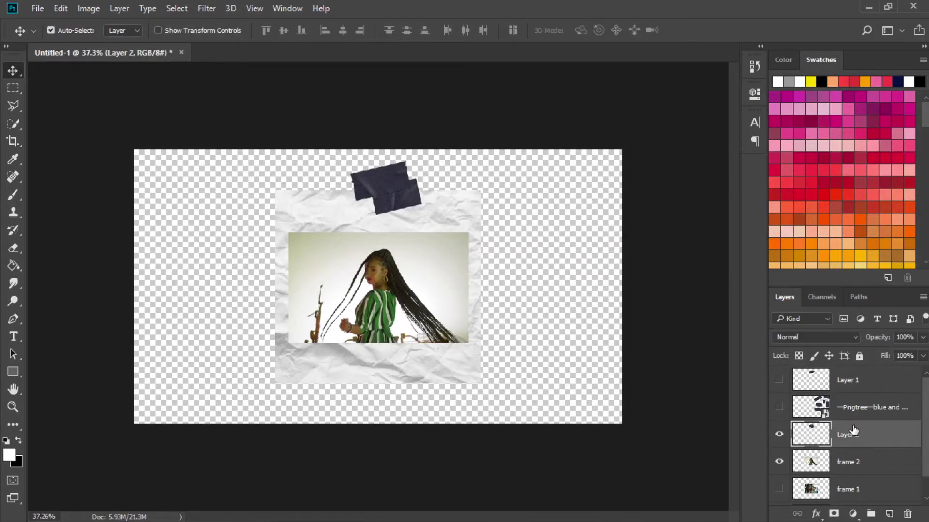
{"action": "left_click", "coordinate": [778, 434]}
{"action": "left_click", "coordinate": [779, 461]}
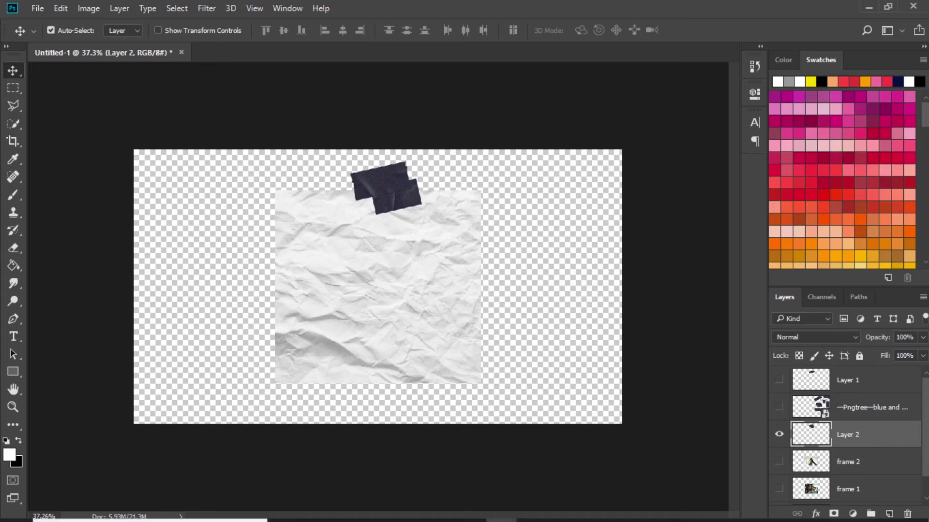
Place the frame 3 image from the desktop over the paper and rasterize its layer
{"action": "left_click", "coordinate": [348, 508]}
{"action": "left_click_drag", "start_coordinate": [580, 167], "coordinate": [628, 505]}
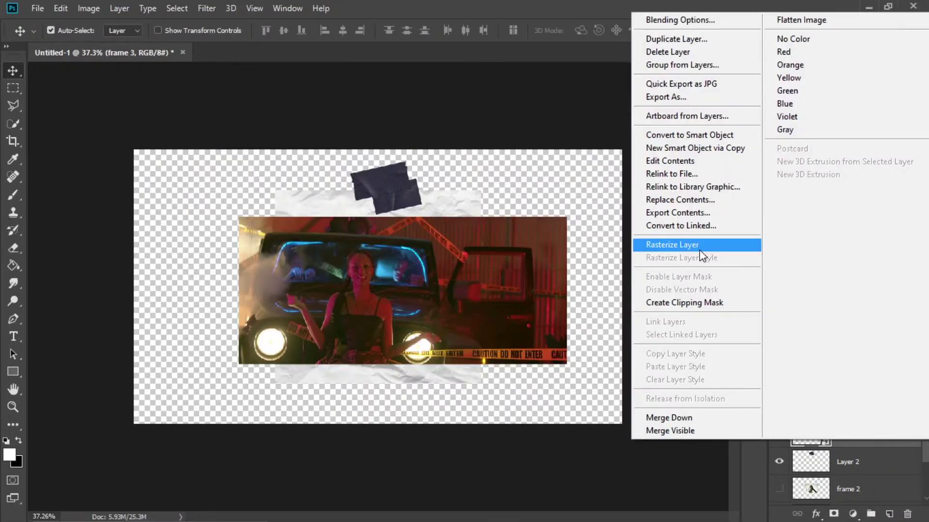
{"action": "left_click", "coordinate": [700, 251]}
Trim the right side of frame 3 by deleting everything outside a rectangular selection around the car and woman
{"action": "key", "text": "m"}
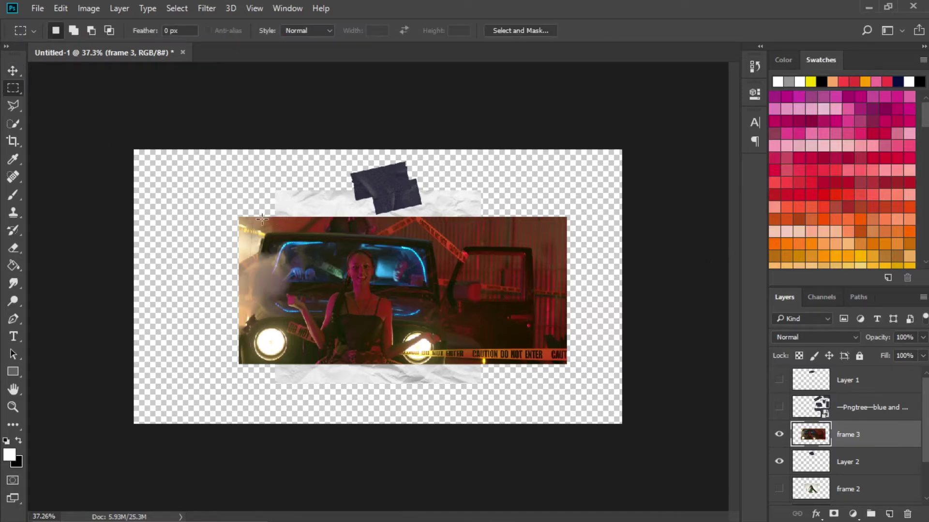
{"action": "left_click_drag", "start_coordinate": [222, 205], "coordinate": [477, 370]}
{"action": "key", "text": "ctrl+shift+i"}
{"action": "key", "text": "Delete"}
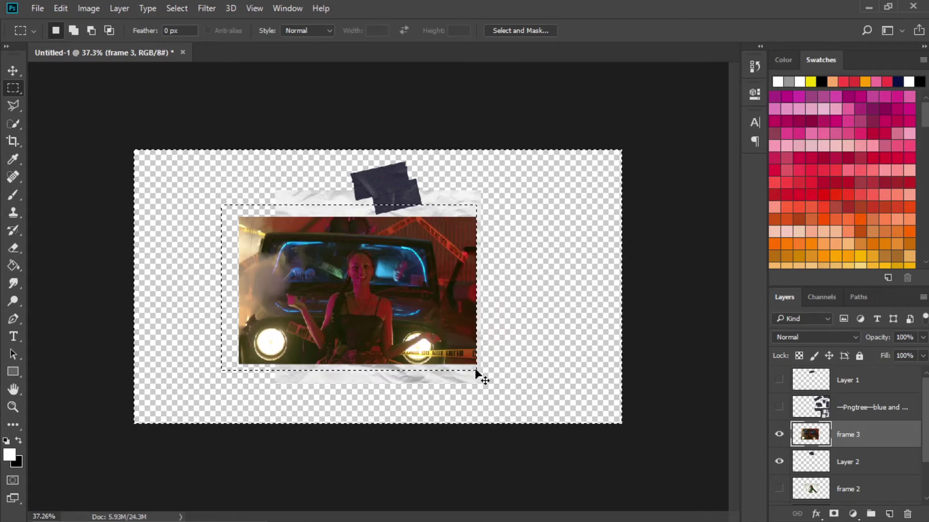
{"action": "key", "text": "ctrl+d"}
Move the trimmed frame 3 photo and scale it down to sit centred inside the paper's margins
{"action": "key", "text": "v"}
{"action": "left_click_drag", "start_coordinate": [363, 265], "coordinate": [391, 270]}
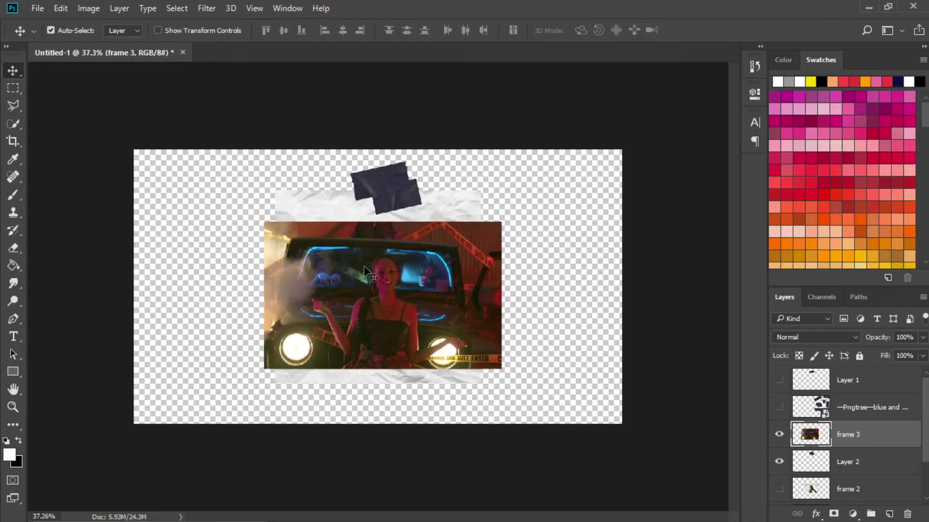
{"action": "key", "text": "ctrl+t"}
{"action": "left_click_drag", "start_coordinate": [503, 221], "coordinate": [460, 245]}
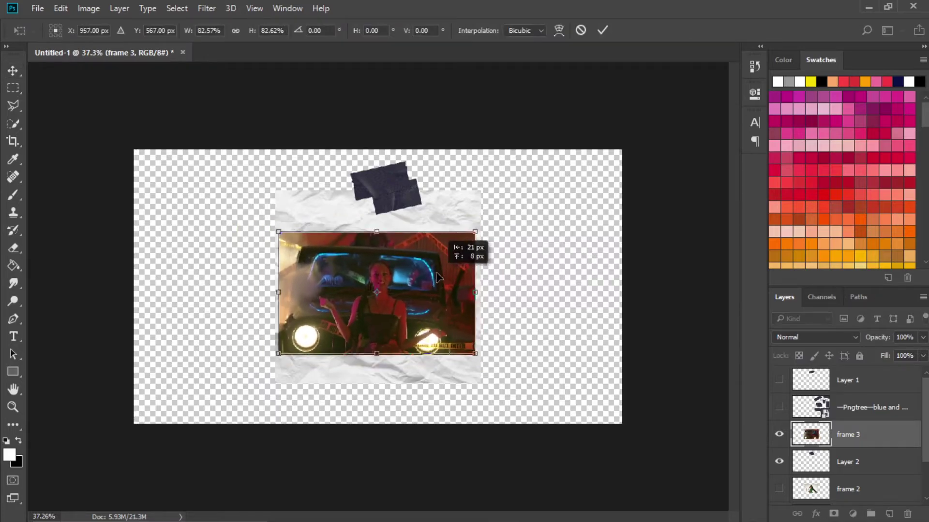
{"action": "left_click", "coordinate": [602, 30]}
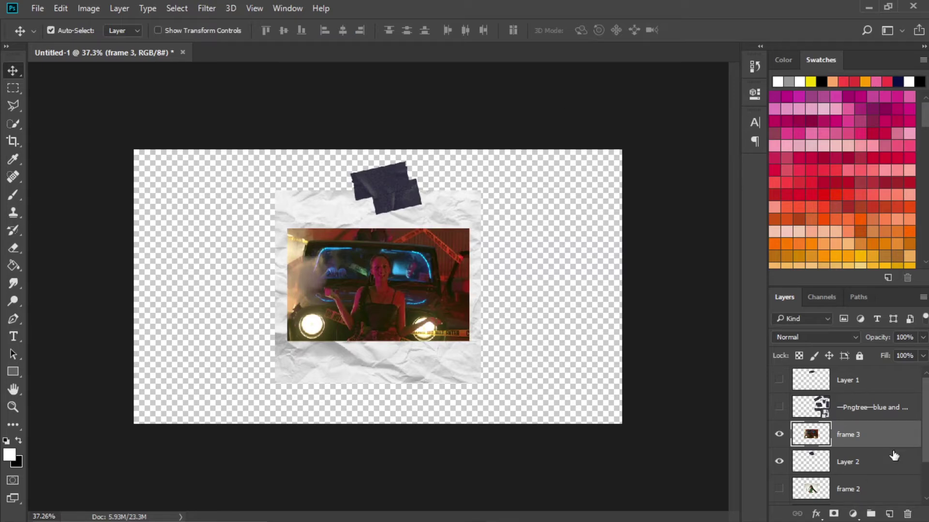
Apply the Add Noise filter to the frame 3 photo
{"action": "left_click", "coordinate": [198, 10]}
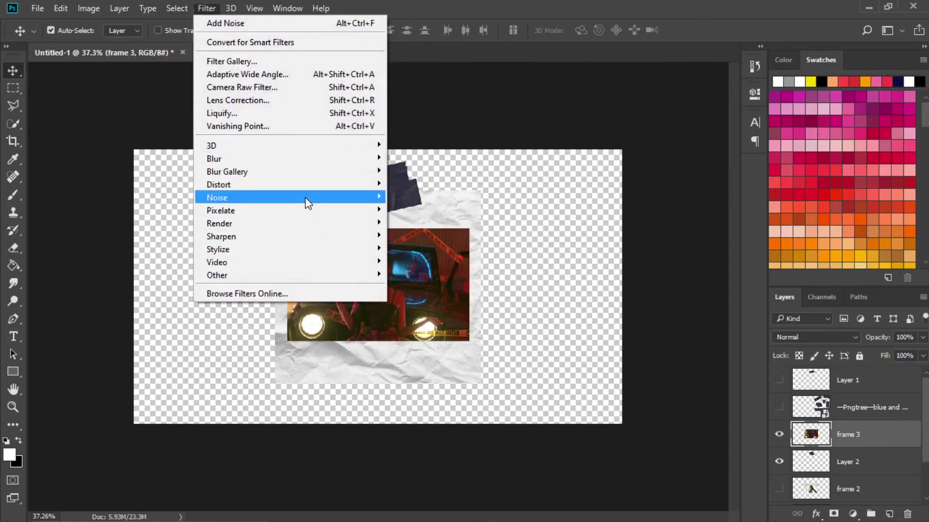
{"action": "mouse_move", "coordinate": [310, 198]}
{"action": "left_click", "coordinate": [428, 194]}
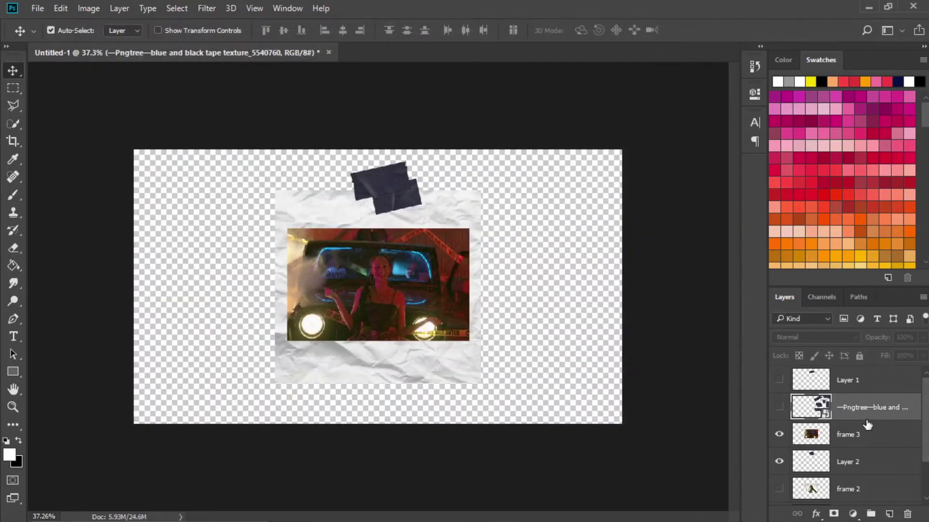
Add the text "Bey T" above the frame 3 layer on the paper's lower-left area and set it in the Breaking Mad font
{"action": "left_click", "coordinate": [863, 443]}
{"action": "key", "text": "t"}
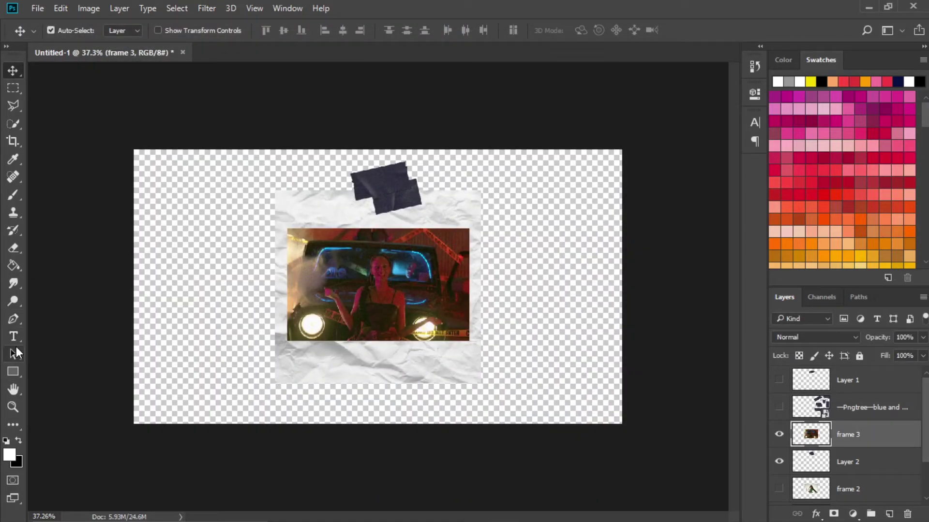
{"action": "left_click", "coordinate": [315, 369]}
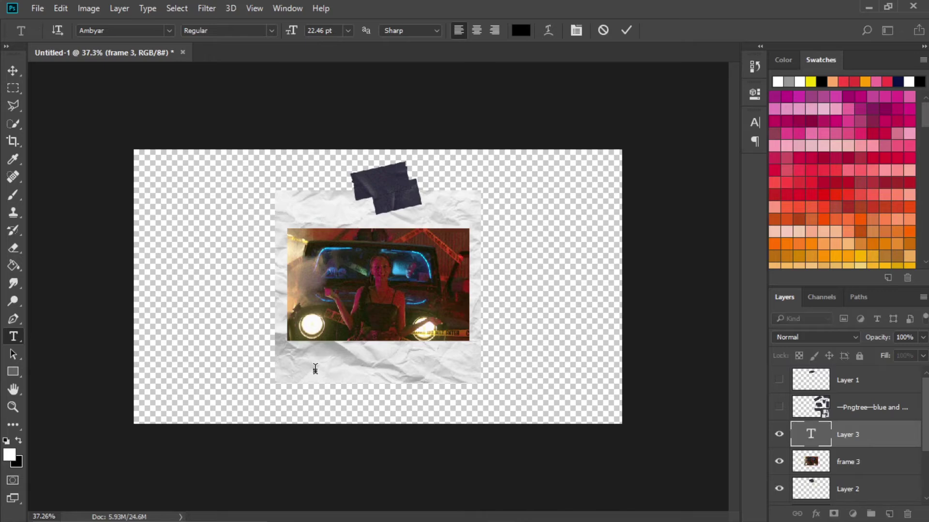
{"action": "left_click", "coordinate": [13, 70]}
{"action": "left_click", "coordinate": [754, 93]}
{"action": "left_click", "coordinate": [610, 193]}
{"action": "left_click", "coordinate": [610, 98]}
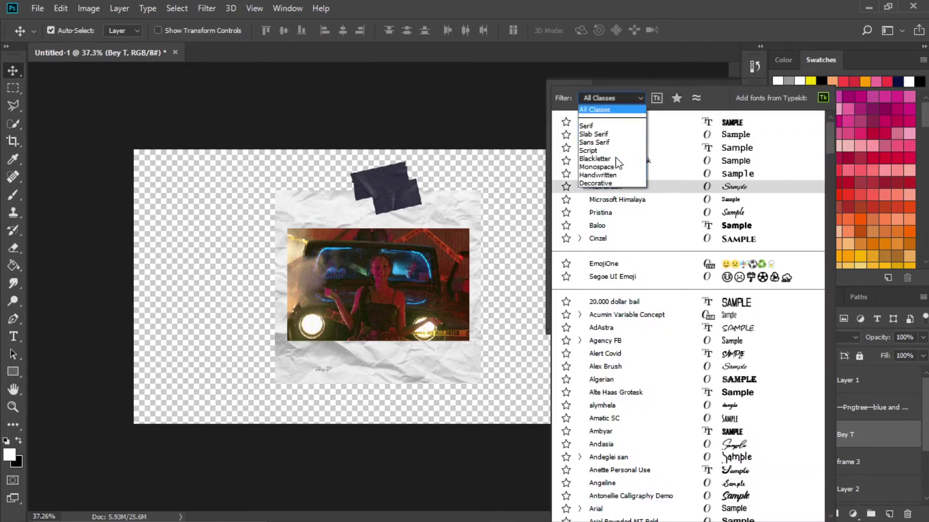
{"action": "left_click", "coordinate": [599, 181]}
{"action": "left_click", "coordinate": [645, 222]}
Enlarge the "Bey T" text and position it in the paper's lower-left corner
{"action": "mouse_move", "coordinate": [322, 372]}
{"action": "left_mouse_down"}
{"action": "mouse_move", "coordinate": [290, 373]}
{"action": "mouse_move", "coordinate": [315, 387]}
{"action": "left_mouse_up"}
{"action": "key", "text": "ctrl+t"}
{"action": "key", "text": "Return"}
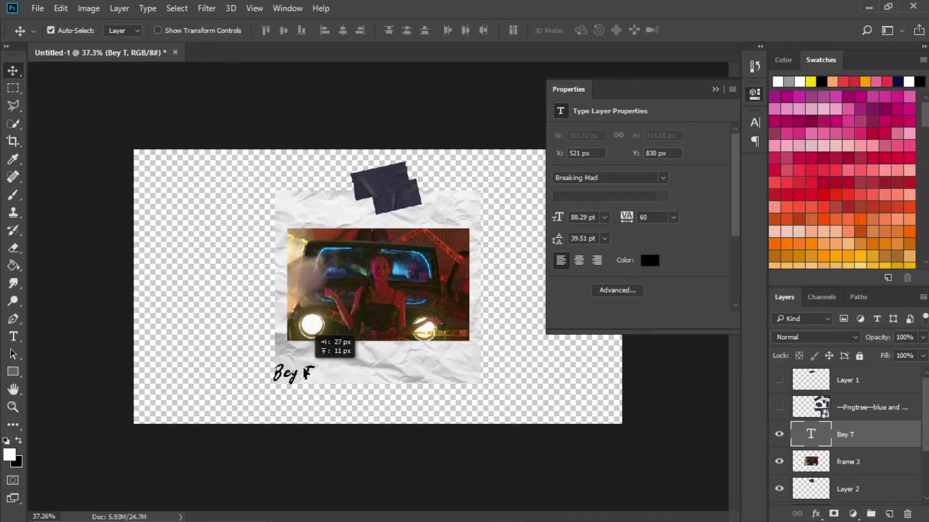
Duplicate the "Bey T" text, move the copy to the paper's lower-right corner and recolour it near-black
{"action": "key", "text": "ctrl+j"}
{"action": "left_click_drag", "start_coordinate": [292, 375], "coordinate": [455, 371]}
{"action": "left_click", "coordinate": [650, 260]}
{"action": "left_click", "coordinate": [300, 270]}
{"action": "key", "text": "Return"}
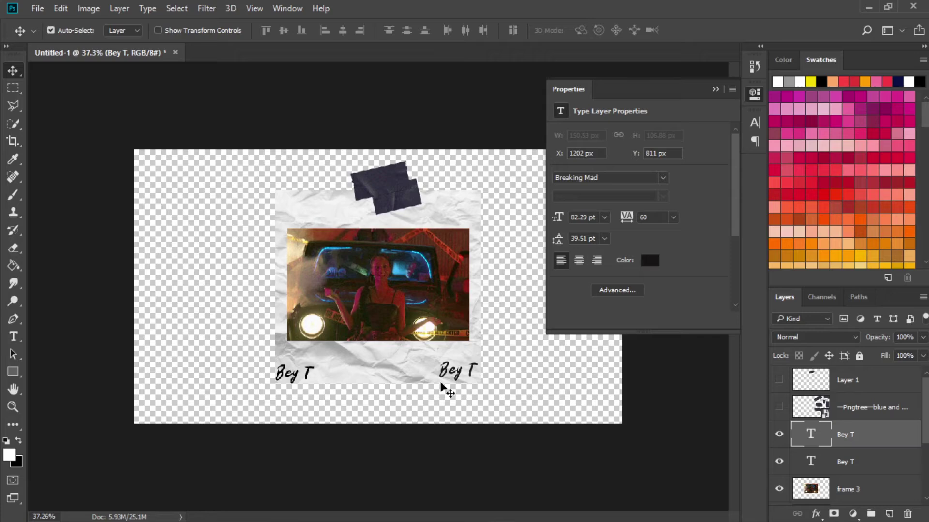
Change the right-hand "Bey T" copy to the Benilla Calligraphy font and resize it to fit the paper's lower-right corner
{"action": "left_click", "coordinate": [667, 181]}
{"action": "left_click", "coordinate": [649, 204]}
{"action": "key", "text": "ctrl+t"}
{"action": "left_click_drag", "start_coordinate": [510, 385], "coordinate": [479, 370]}
{"action": "left_click", "coordinate": [603, 30]}
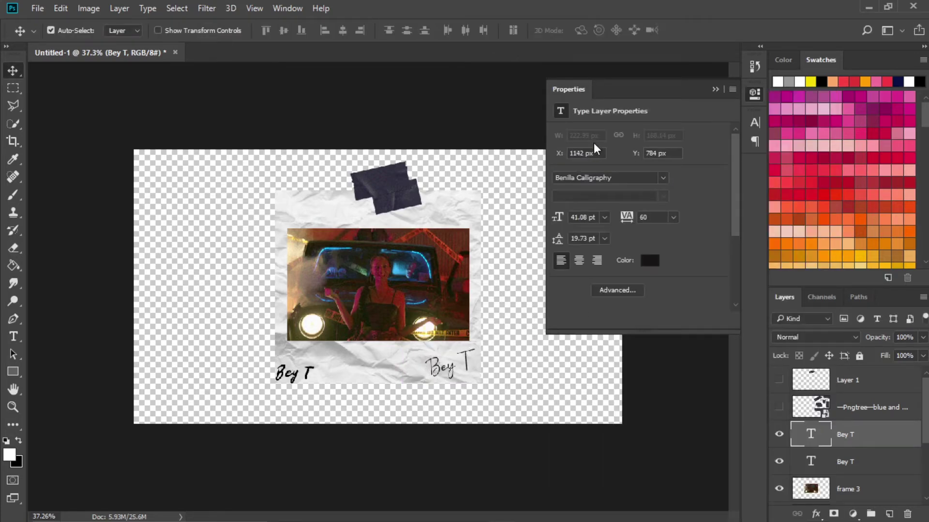
{"action": "left_click", "coordinate": [716, 89]}
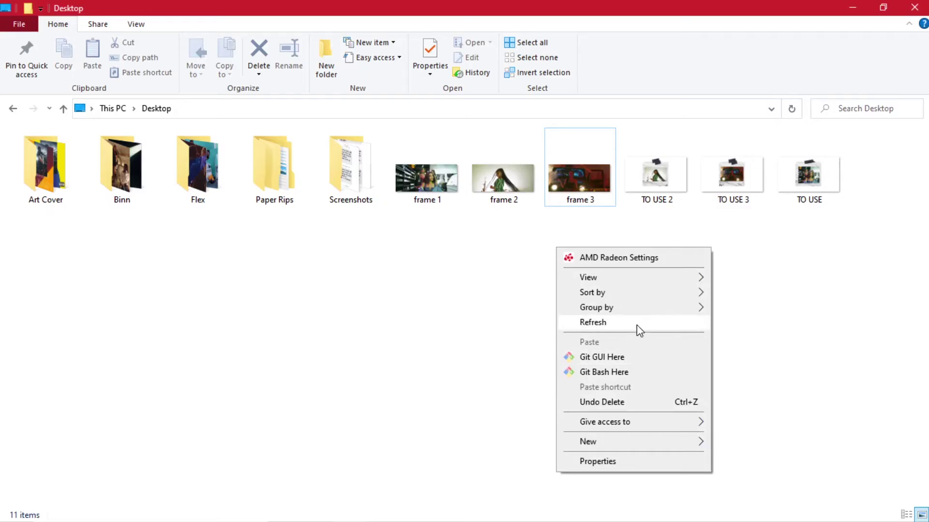
Bring TO USE, TO USE 2 and TO USE 3 from the desktop into the Premiere Pro timeline on track V2
{"action": "left_click", "coordinate": [637, 325]}
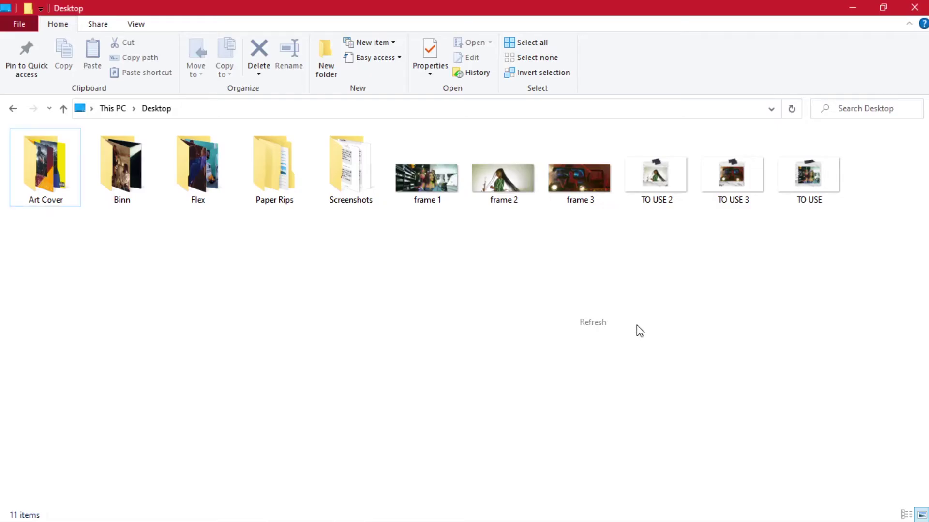
{"action": "left_click_drag", "start_coordinate": [801, 234], "coordinate": [341, 427]}
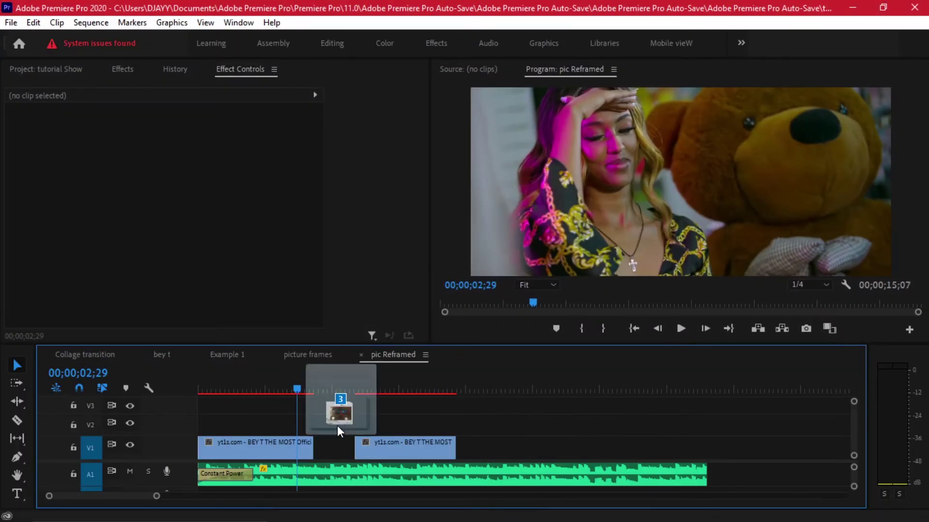
{"action": "left_click_drag", "start_coordinate": [332, 427], "coordinate": [454, 438]}
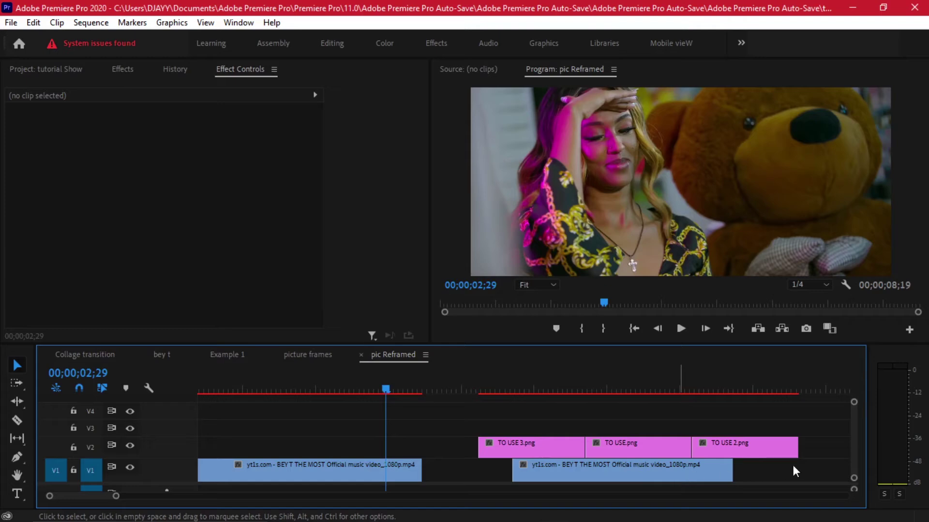
Place TO USE.png on track V2 starting where the first video clip ends, at 00;00;03;14
{"action": "left_click", "coordinate": [538, 469]}
{"action": "left_click_drag", "start_coordinate": [381, 398], "coordinate": [409, 393]}
{"action": "left_click_drag", "start_coordinate": [443, 463], "coordinate": [447, 463]}
{"action": "left_click_drag", "start_coordinate": [408, 388], "coordinate": [425, 387]}
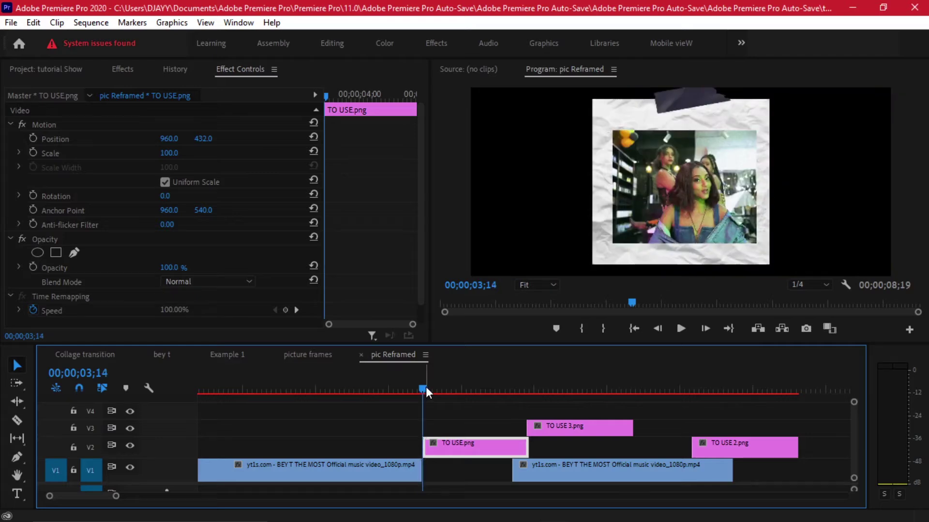
Stagger the other frames five frames apart: TO USE 2.png on V3 at 00;00;03;19 and TO USE 3.png on V4 at 00;00;03;24
{"action": "key", "text": "shift+Right"}
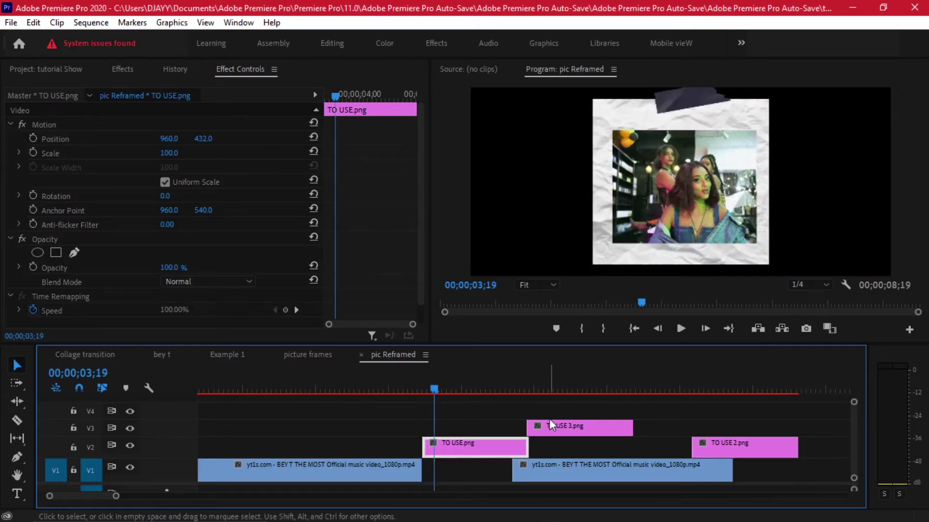
{"action": "left_click", "coordinate": [663, 428]}
{"action": "left_click_drag", "start_coordinate": [725, 445], "coordinate": [548, 424]}
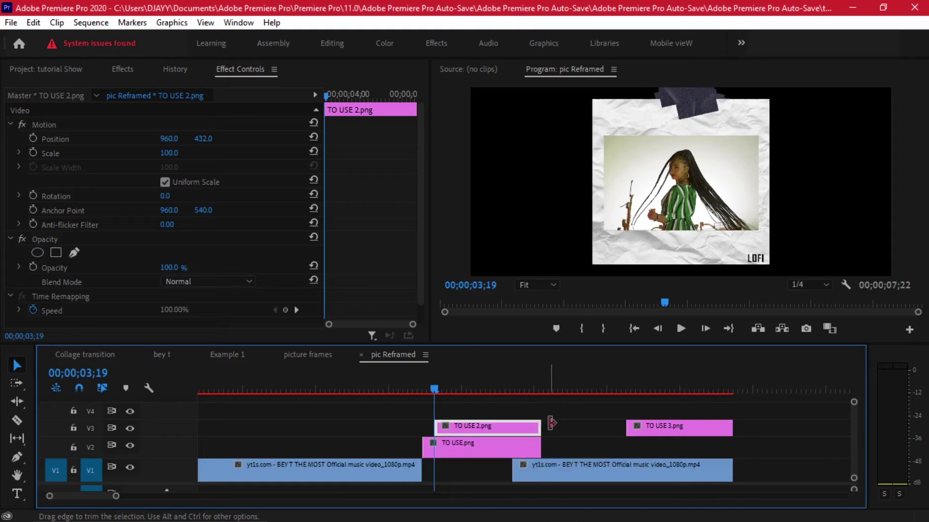
{"action": "key", "text": "shift+Right"}
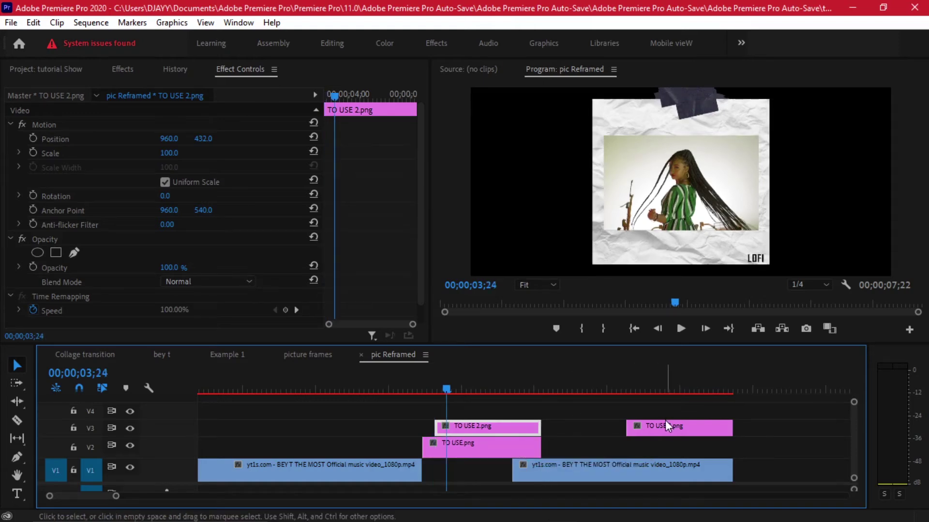
{"action": "left_click_drag", "start_coordinate": [678, 430], "coordinate": [486, 408]}
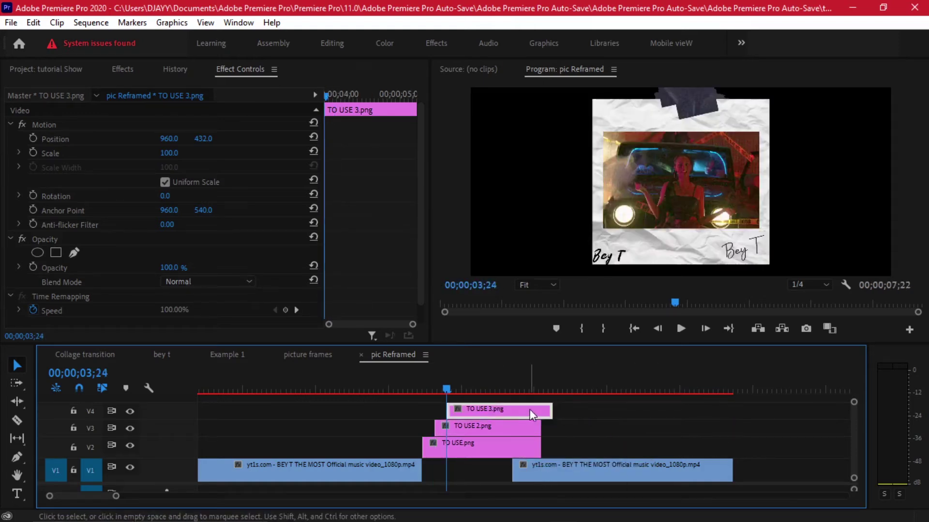
Keyframe TO USE.png at 00;00;03;14 with scale 69 and rotation -15°, and set its horizontal position to 507
{"action": "left_click", "coordinate": [424, 389]}
{"action": "mouse_move", "coordinate": [424, 386]}
{"action": "left_mouse_down"}
{"action": "mouse_move", "coordinate": [413, 381]}
{"action": "mouse_move", "coordinate": [454, 384]}
{"action": "mouse_move", "coordinate": [423, 382]}
{"action": "left_mouse_up"}
{"action": "left_click", "coordinate": [441, 448]}
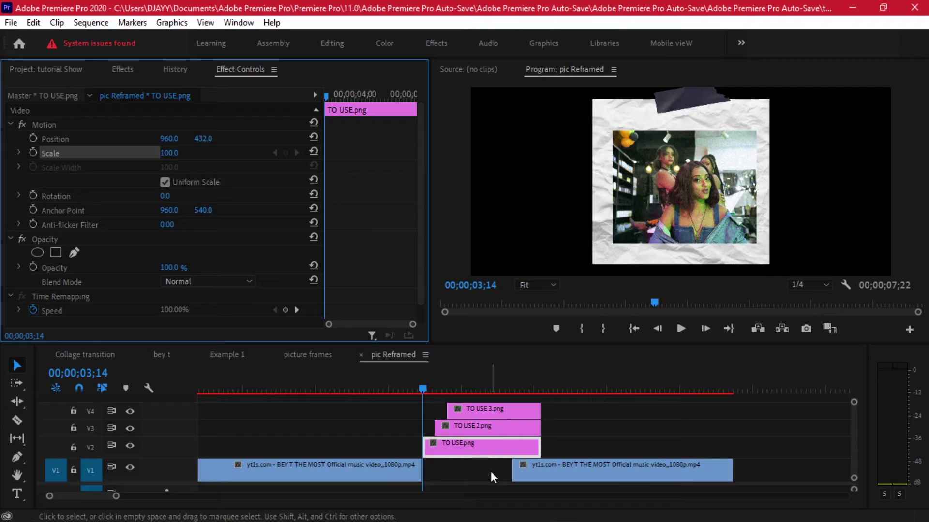
{"action": "left_click", "coordinate": [460, 446]}
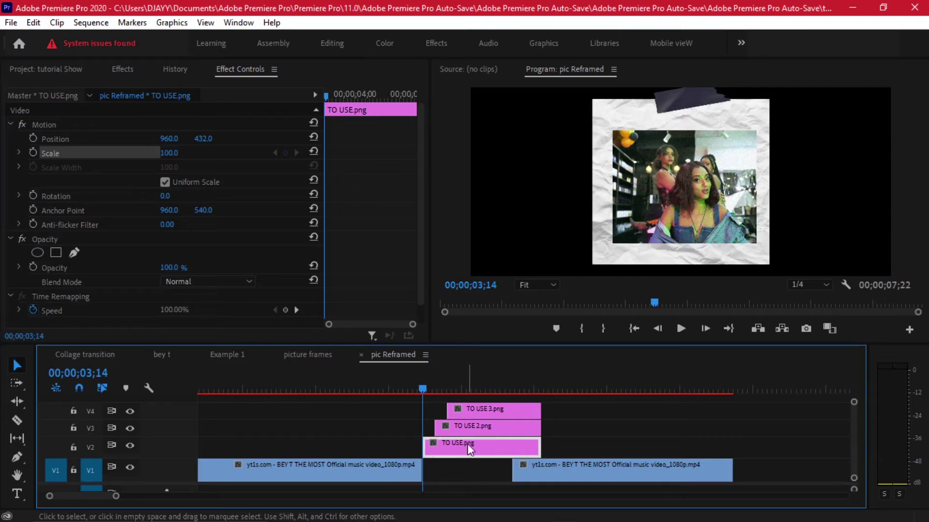
{"action": "left_click", "coordinate": [242, 69]}
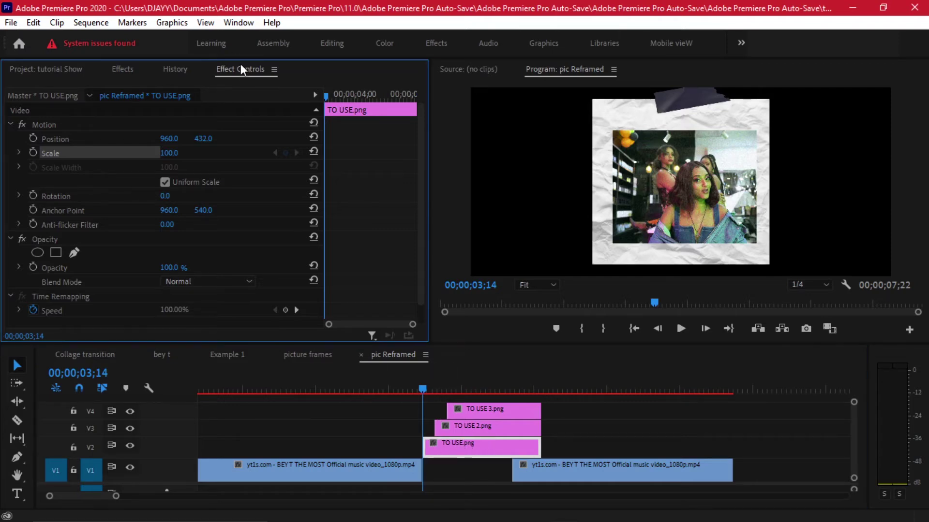
{"action": "left_click", "coordinate": [35, 151]}
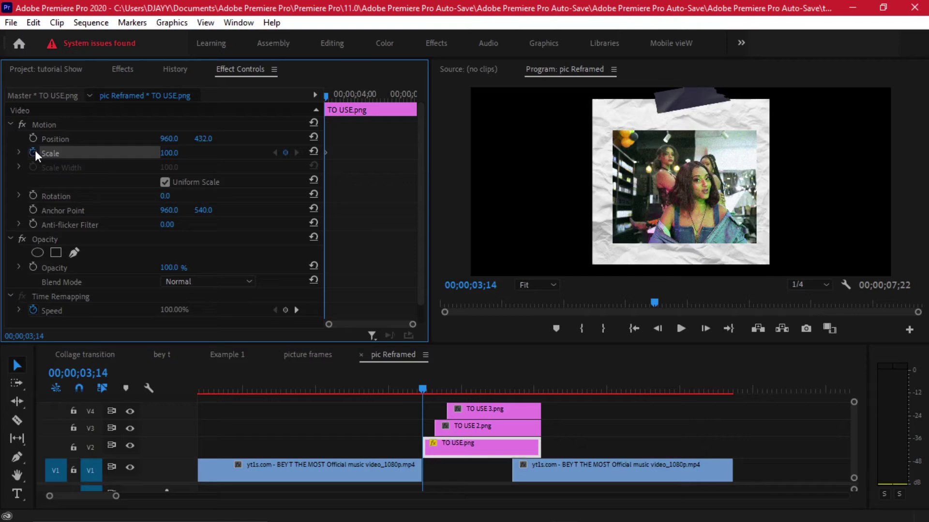
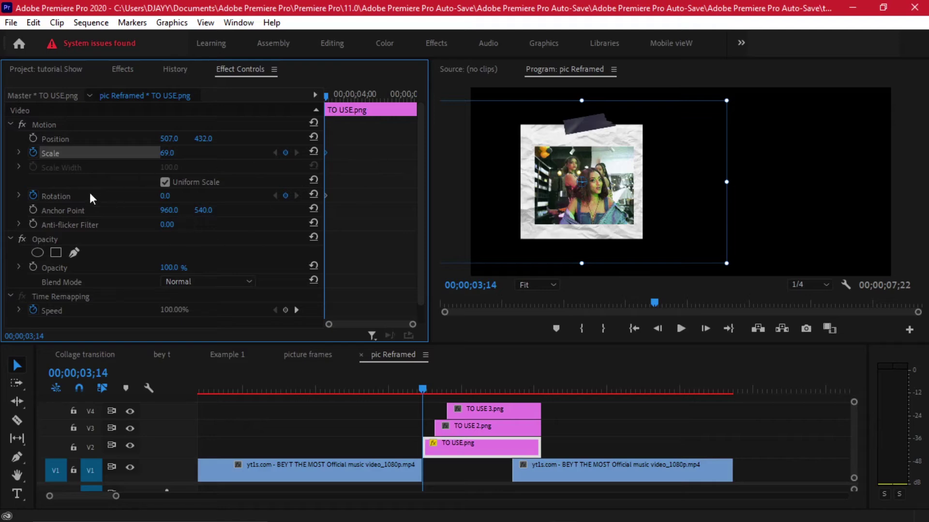
{"action": "left_click", "coordinate": [68, 197]}
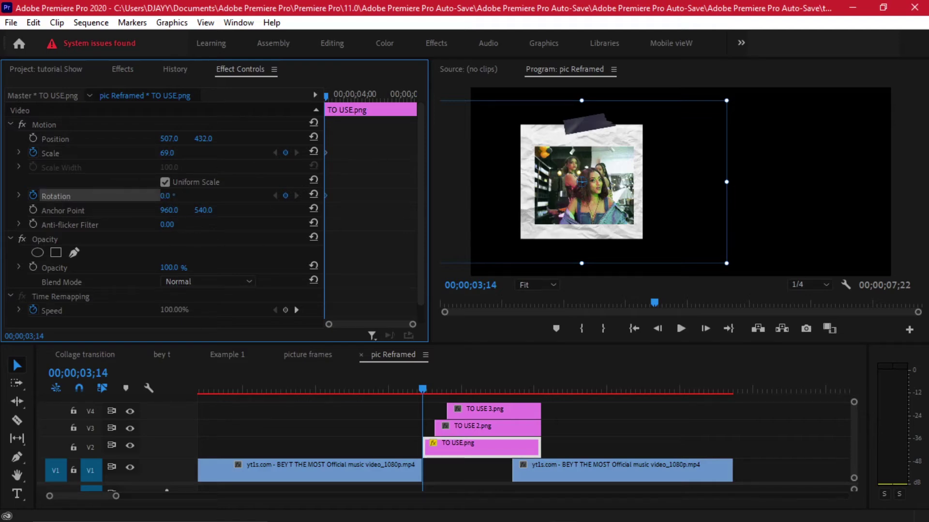
{"action": "left_click_drag", "start_coordinate": [165, 195], "coordinate": [157, 195]}
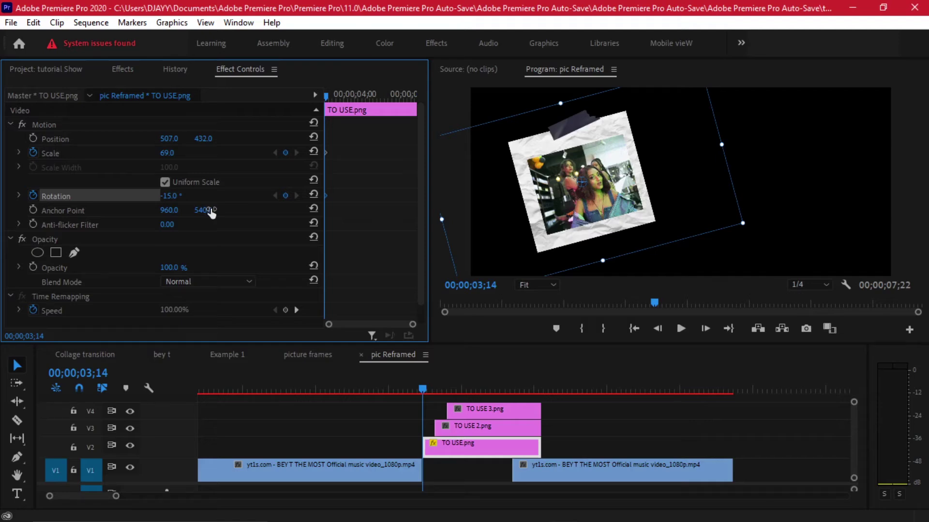
Add end keyframes to TO USE.png at 00;00;04;09 with scale 78 and rotation -9°
{"action": "key", "text": "shift+Right"}
{"action": "key", "text": "shift+Right"}
{"action": "key", "text": "shift+Right"}
{"action": "key", "text": "shift+Right"}
{"action": "key", "text": "shift+Right"}
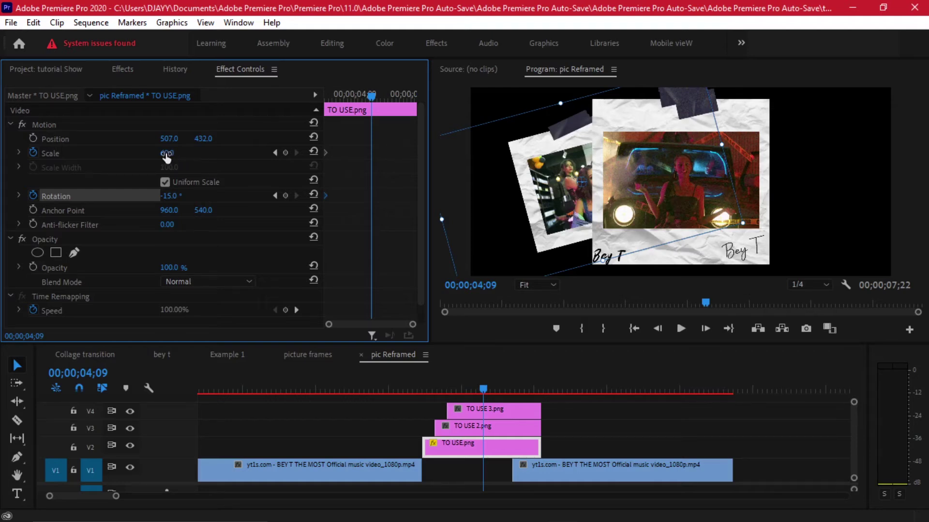
{"action": "left_click_drag", "start_coordinate": [167, 153], "coordinate": [179, 154]}
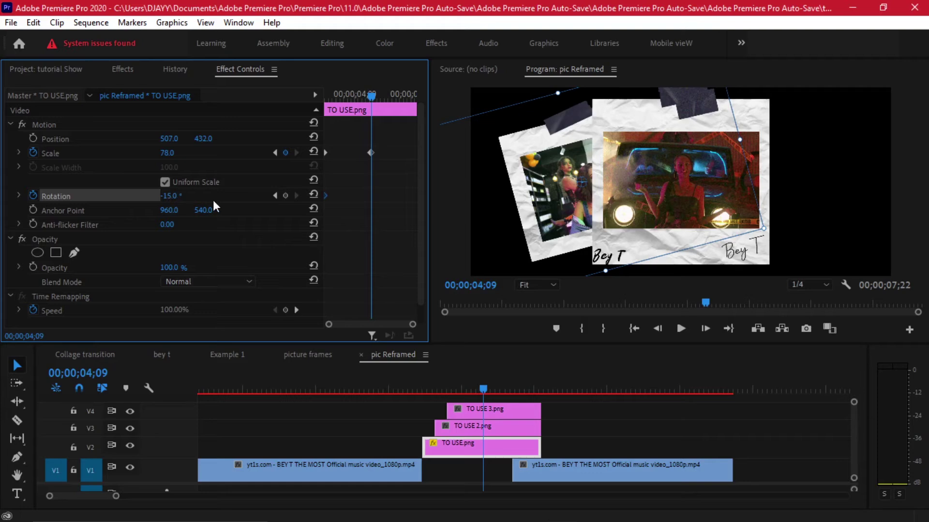
{"action": "left_click_drag", "start_coordinate": [171, 202], "coordinate": [175, 201]}
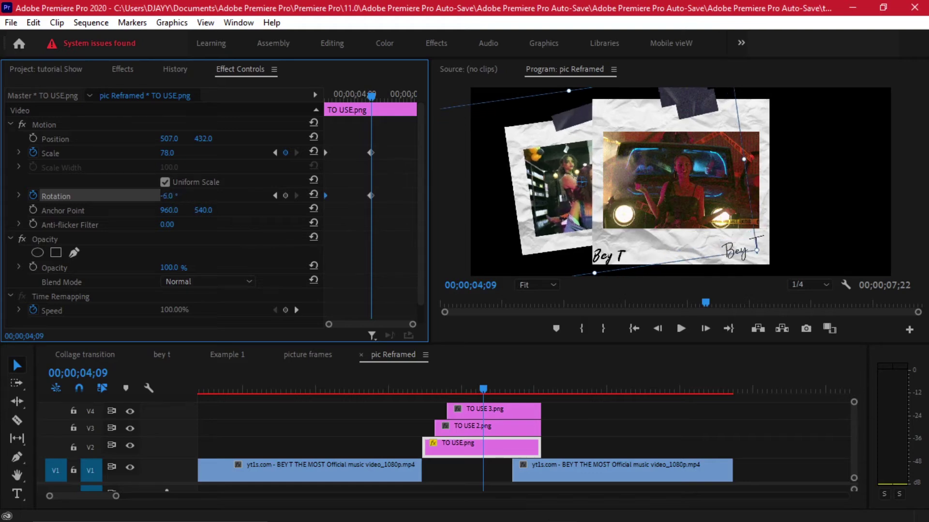
{"action": "left_click_drag", "start_coordinate": [169, 195], "coordinate": [171, 196]}
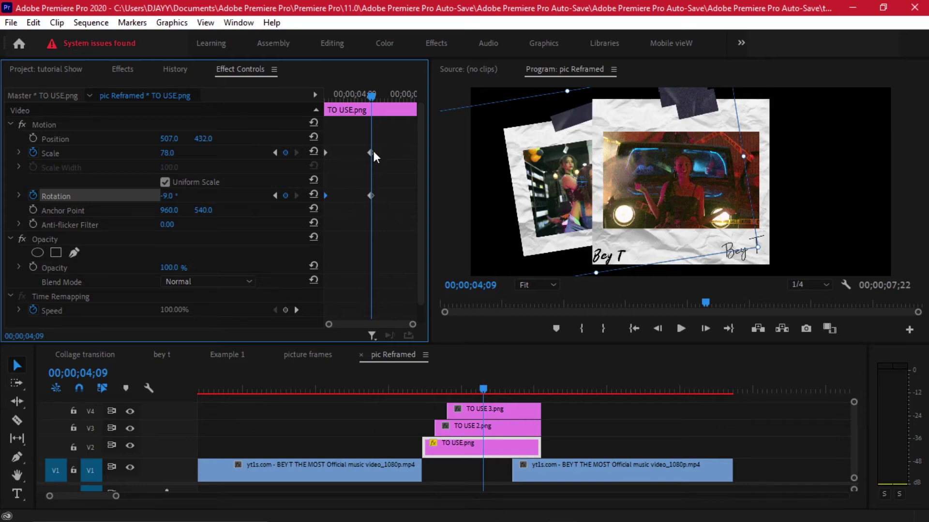
Set TO USE 2.png to horizontal position 1475 and scale 72 at 00;00;03;19
{"action": "left_click", "coordinate": [451, 433]}
{"action": "left_click", "coordinate": [435, 387]}
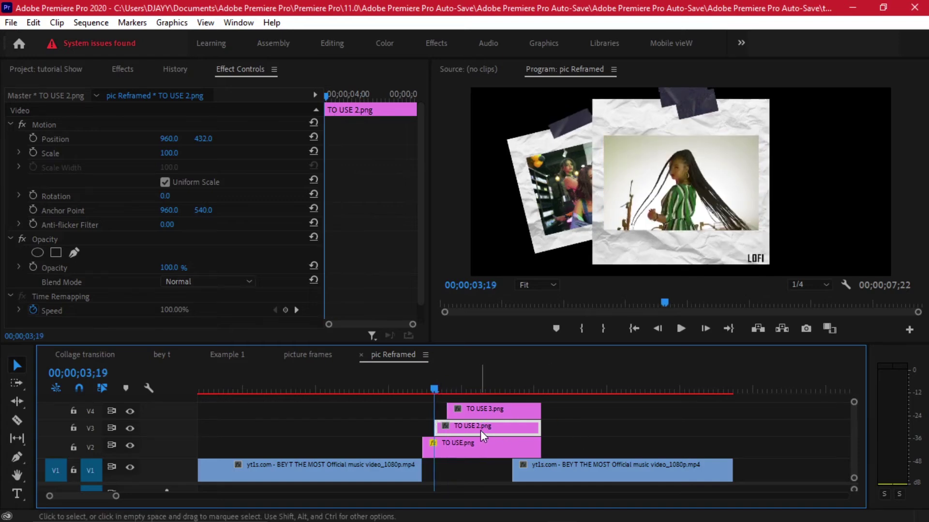
{"action": "left_click_drag", "start_coordinate": [203, 139], "coordinate": [165, 159]}
{"action": "key", "text": "ctrl+z"}
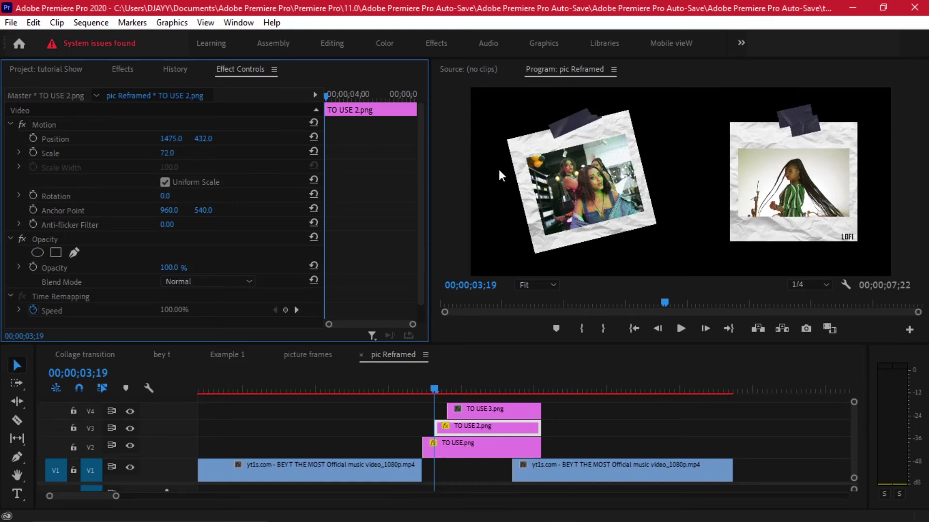
Start scale and rotation keyframes on TO USE 2.png at 00;00;03;19, with the rotation at 15°
{"action": "left_click", "coordinate": [32, 152]}
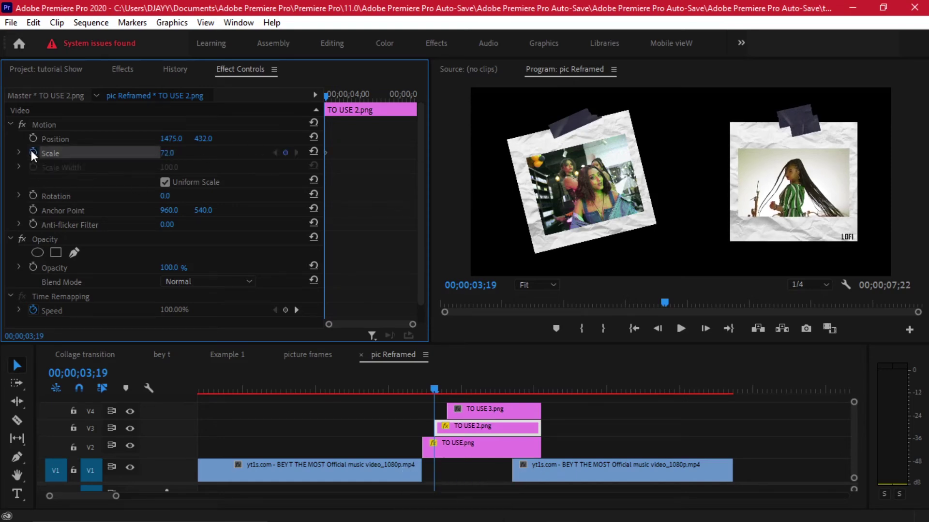
{"action": "left_click", "coordinate": [32, 196]}
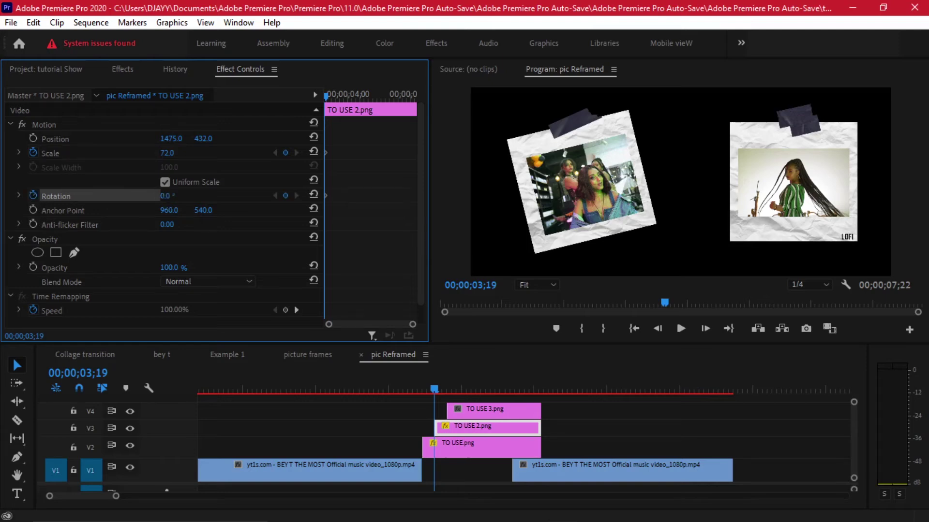
{"action": "type", "text": "14"}
{"action": "key", "text": "Return"}
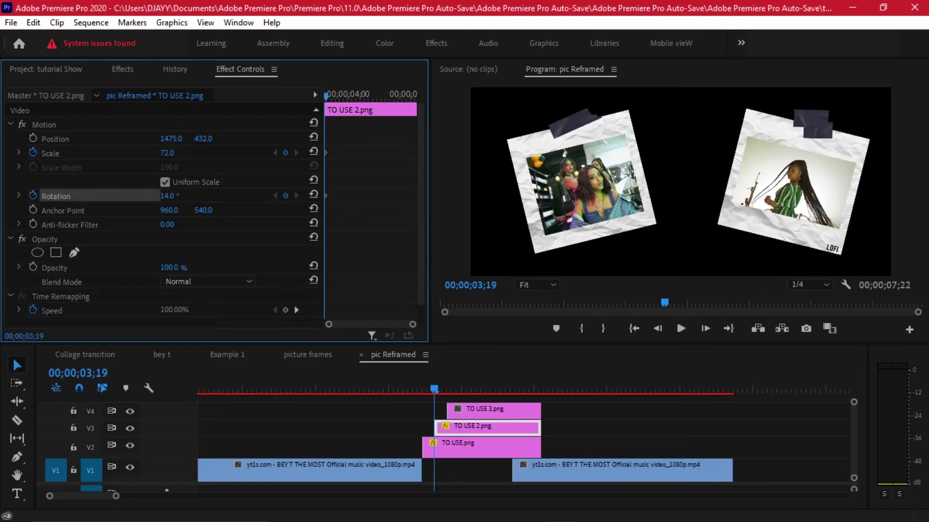
{"action": "key", "text": "Up"}
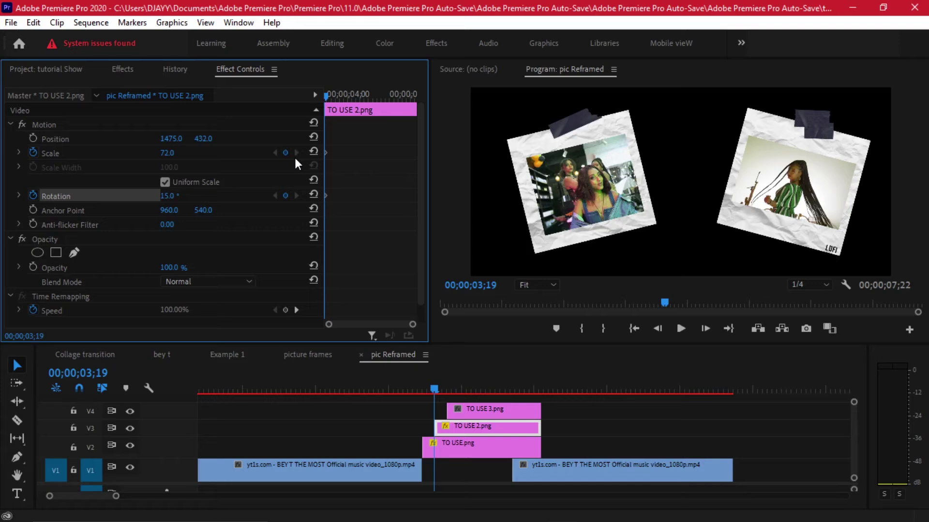
Add end keyframes to TO USE 2.png at 00;00;04;09 with rotation 7° and scale 78
{"action": "key", "text": "shift+Right"}
{"action": "key", "text": "shift+Right"}
{"action": "key", "text": "shift+Right"}
{"action": "key", "text": "shift+Right"}
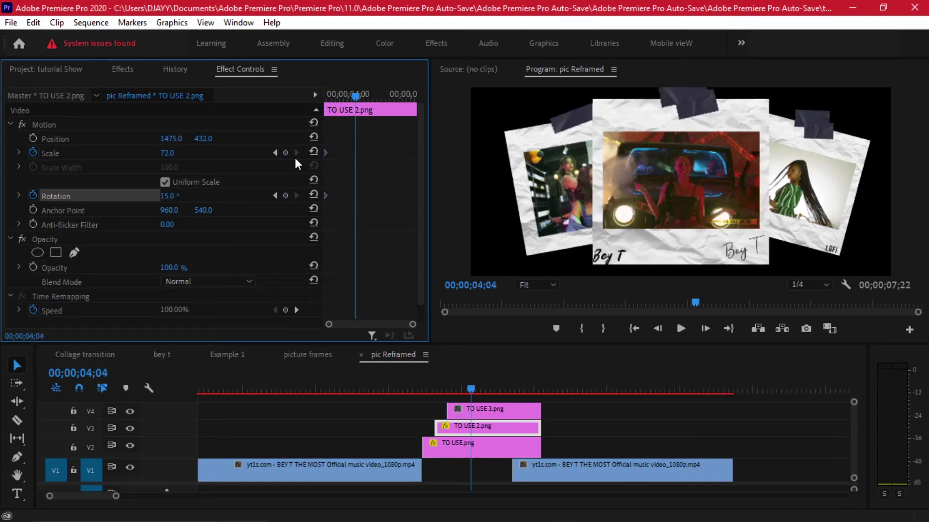
{"action": "left_click_drag", "start_coordinate": [167, 195], "coordinate": [163, 196]}
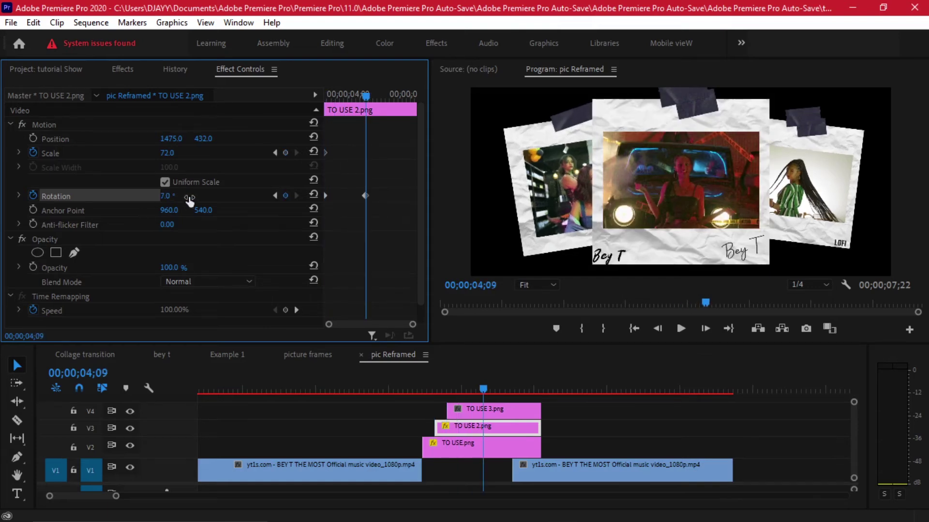
{"action": "left_click", "coordinate": [68, 154]}
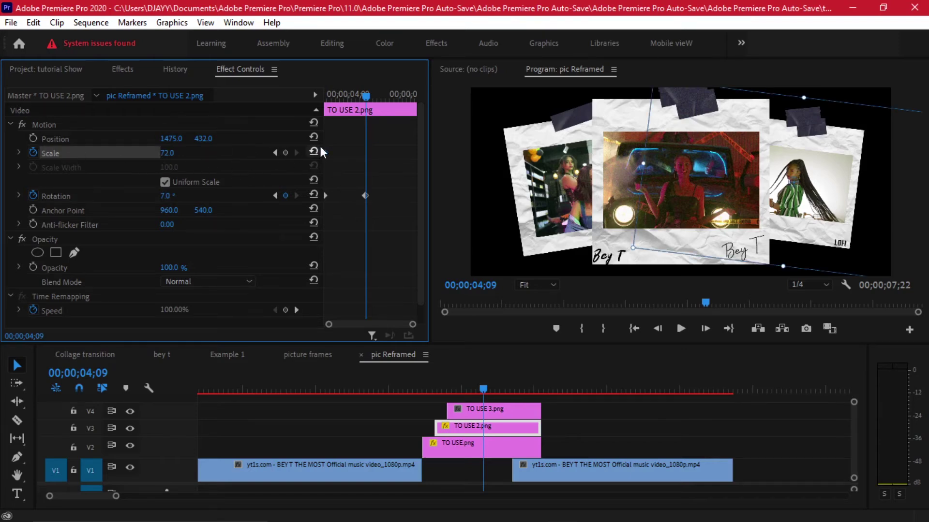
{"action": "left_click_drag", "start_coordinate": [167, 153], "coordinate": [170, 153]}
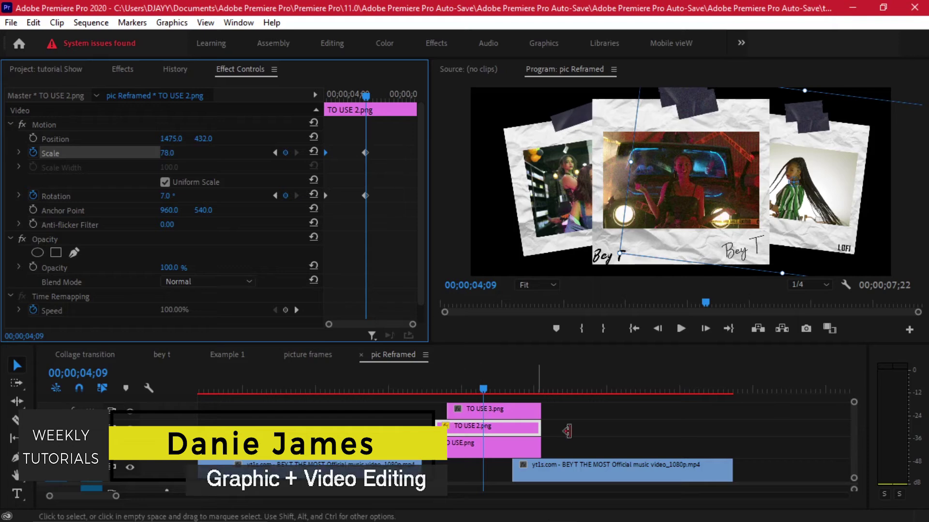
Start scale and rotation keyframes on TO USE 3.png at 00;00;03;24 with scale 74 and rotation 10°
{"action": "left_click", "coordinate": [486, 412]}
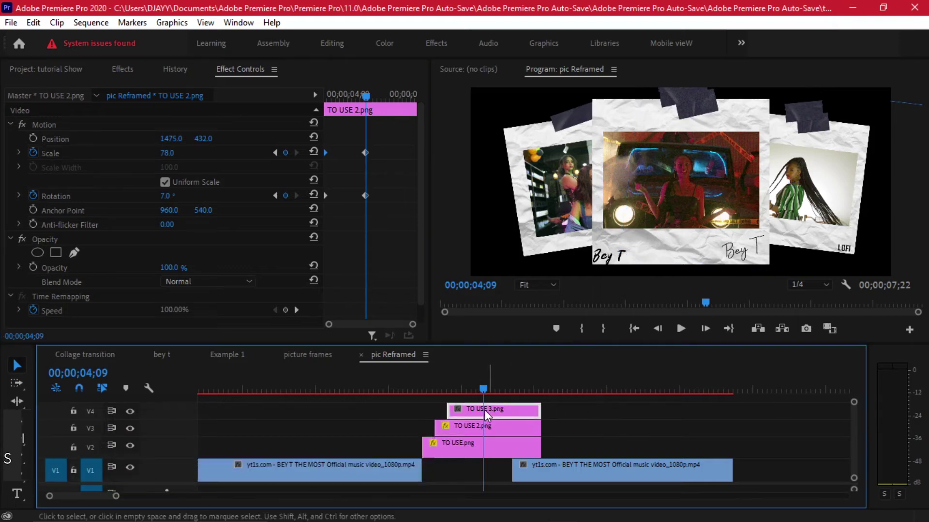
{"action": "left_click_drag", "start_coordinate": [464, 384], "coordinate": [447, 384]}
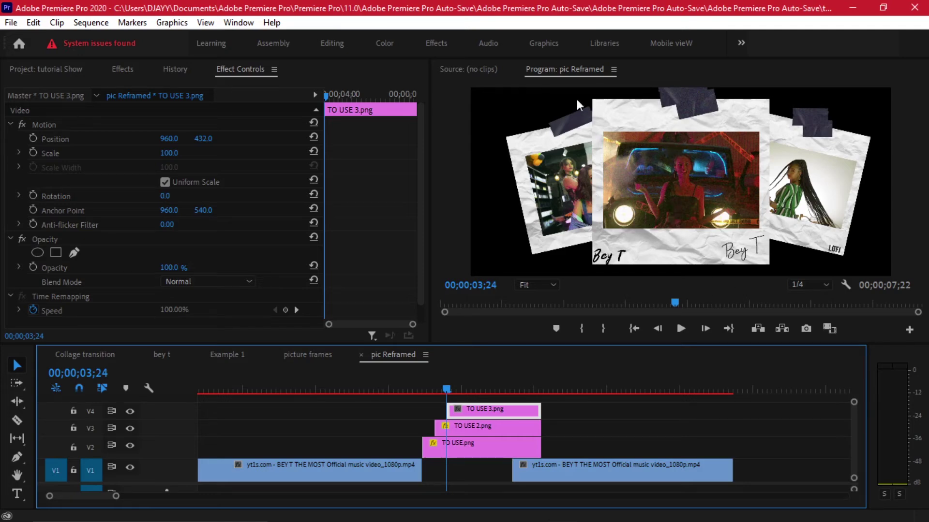
{"action": "left_click_drag", "start_coordinate": [169, 153], "coordinate": [157, 153]}
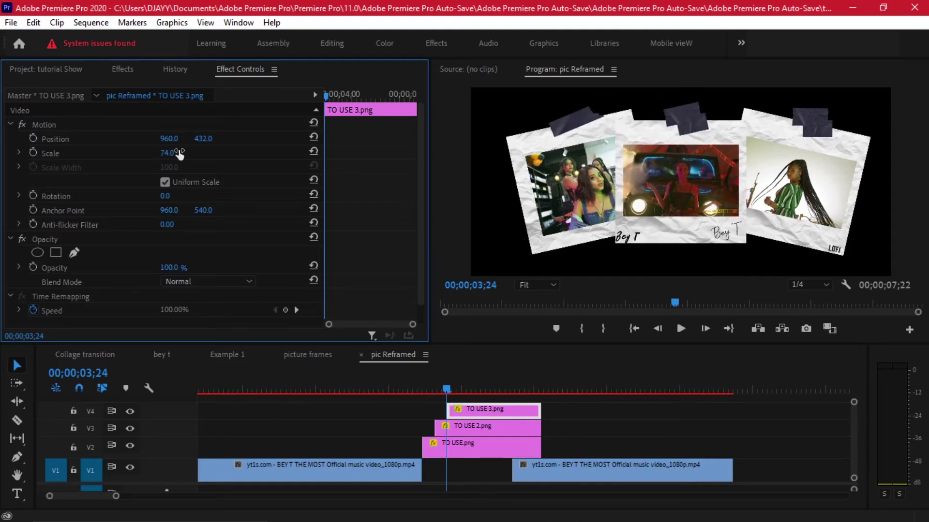
{"action": "left_click", "coordinate": [32, 153]}
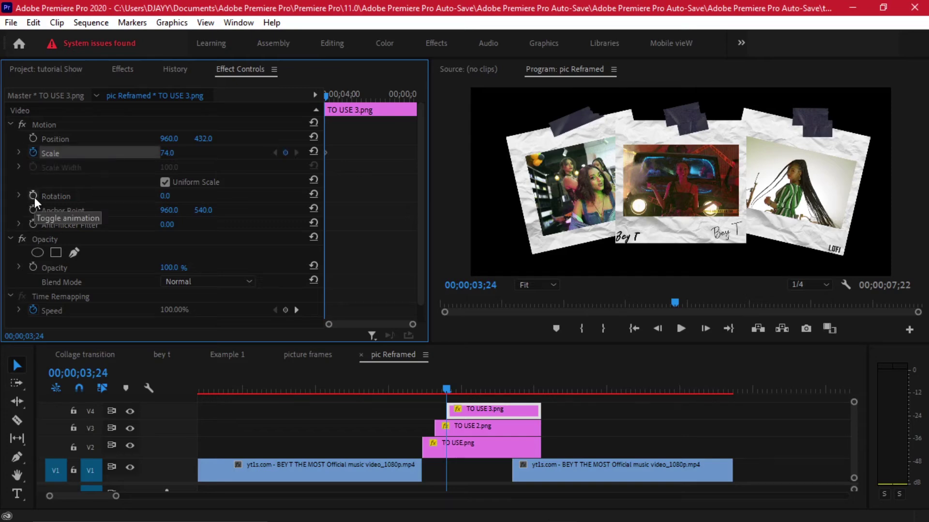
{"action": "left_click", "coordinate": [34, 197]}
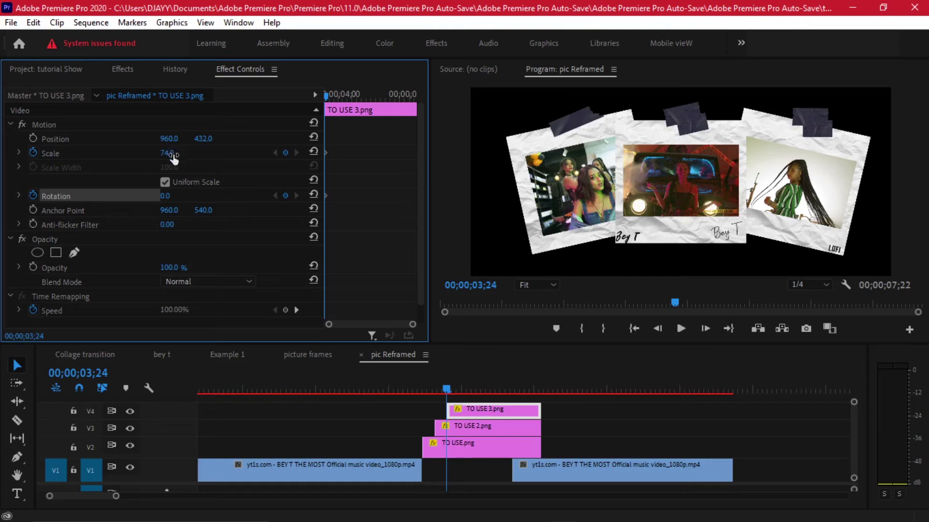
{"action": "left_click_drag", "start_coordinate": [173, 202], "coordinate": [178, 196]}
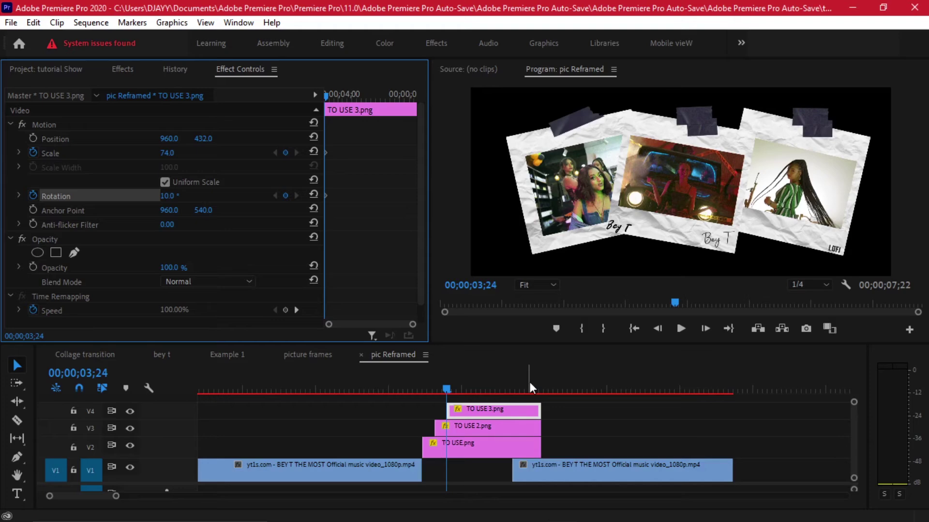
Add end keyframes to TO USE 3.png at 00;00;04;04 with scale 92 and rotation 1°
{"action": "key", "text": "Right"}
{"action": "key", "text": "Right"}
{"action": "key", "text": "Right"}
{"action": "key", "text": "Right"}
{"action": "key", "text": "Right"}
{"action": "key", "text": "Right"}
{"action": "key", "text": "Right"}
{"action": "key", "text": "Right"}
{"action": "key", "text": "Right"}
{"action": "key", "text": "Right"}
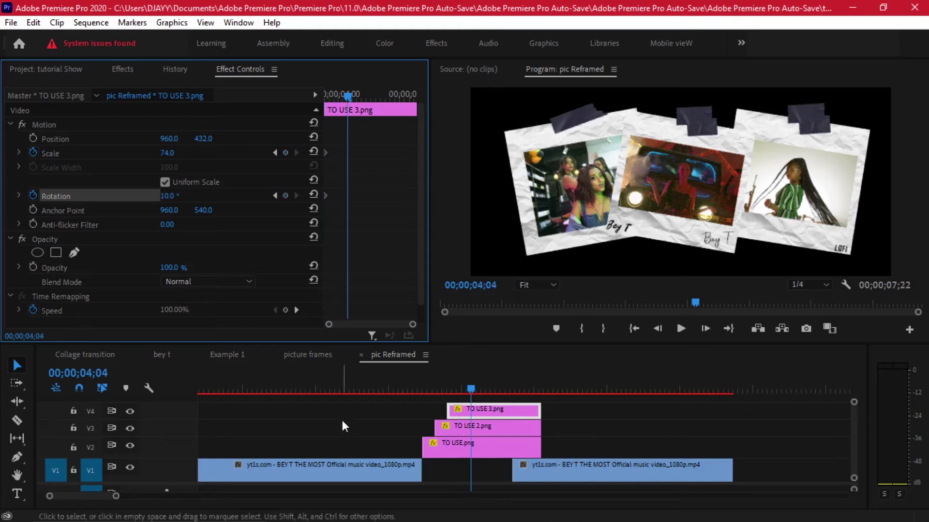
{"action": "left_click_drag", "start_coordinate": [167, 153], "coordinate": [177, 153]}
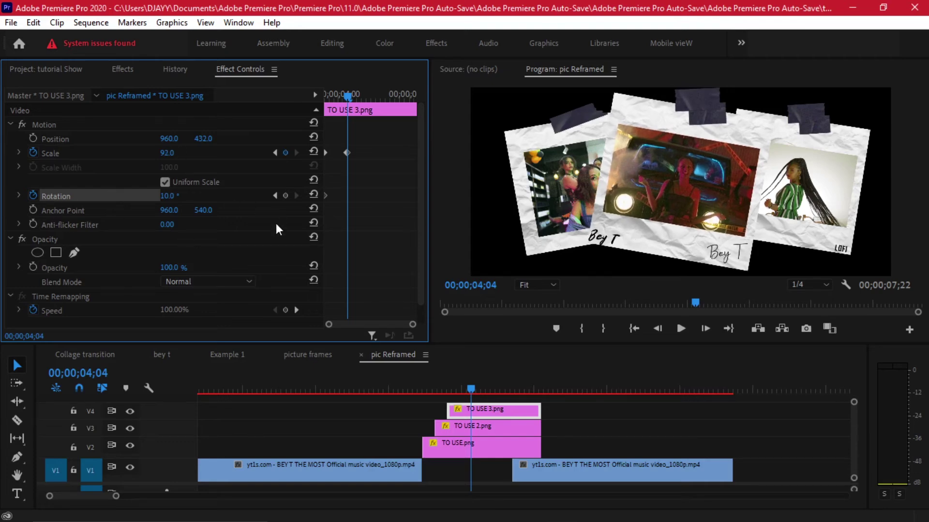
{"action": "left_click_drag", "start_coordinate": [167, 196], "coordinate": [161, 196]}
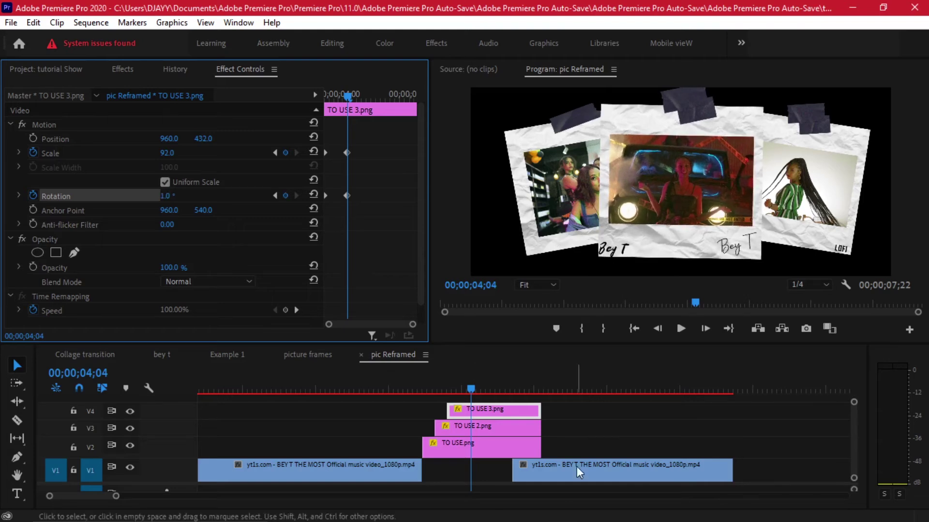
Nest the three TO USE photo clips into one sequence named "nestt"
{"action": "mouse_move", "coordinate": [463, 389]}
{"action": "left_mouse_down"}
{"action": "mouse_move", "coordinate": [421, 390]}
{"action": "mouse_move", "coordinate": [453, 376]}
{"action": "mouse_move", "coordinate": [473, 382]}
{"action": "left_mouse_up"}
{"action": "left_click_drag", "start_coordinate": [474, 399], "coordinate": [486, 448]}
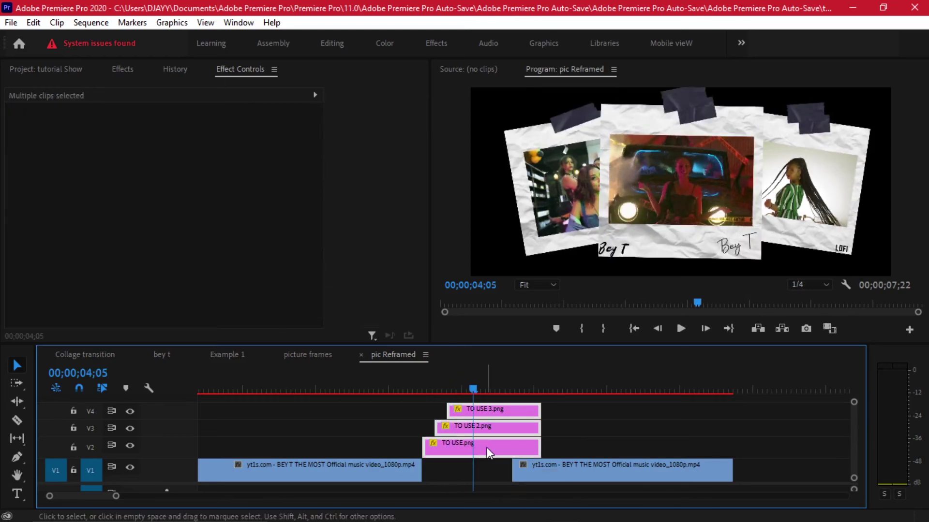
{"action": "right_click", "coordinate": [489, 445]}
{"action": "left_click", "coordinate": [546, 296]}
{"action": "type", "text": "test"}
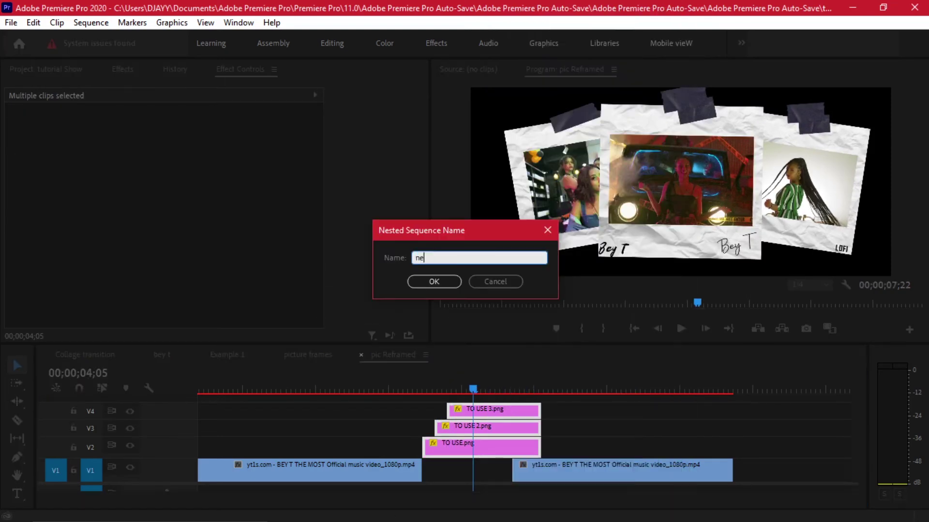
{"action": "key", "text": "Return"}
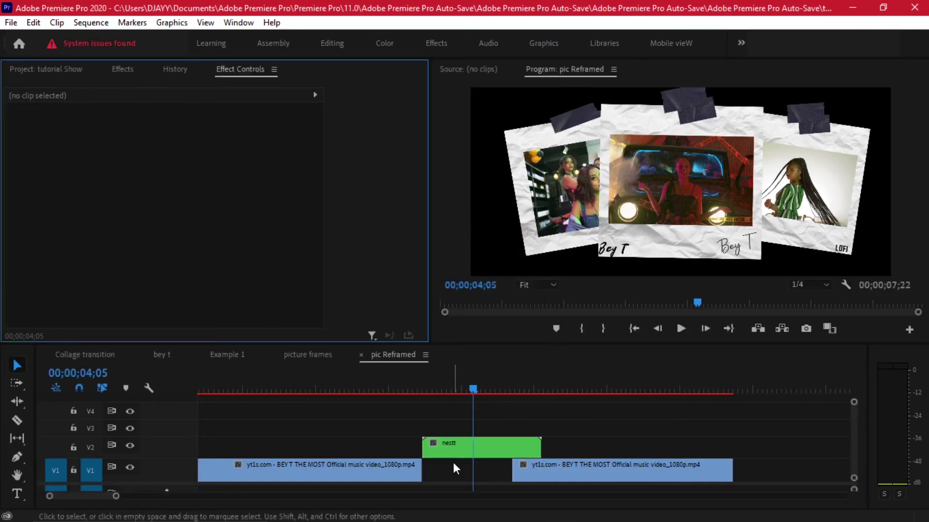
Move the second video clip to start at 00;00;04;04 and shorten the nestt clip to end where it begins
{"action": "left_click_drag", "start_coordinate": [541, 444], "coordinate": [482, 441]}
{"action": "left_click_drag", "start_coordinate": [460, 381], "coordinate": [470, 360]}
{"action": "left_click_drag", "start_coordinate": [602, 472], "coordinate": [555, 452]}
{"action": "left_click", "coordinate": [555, 448]}
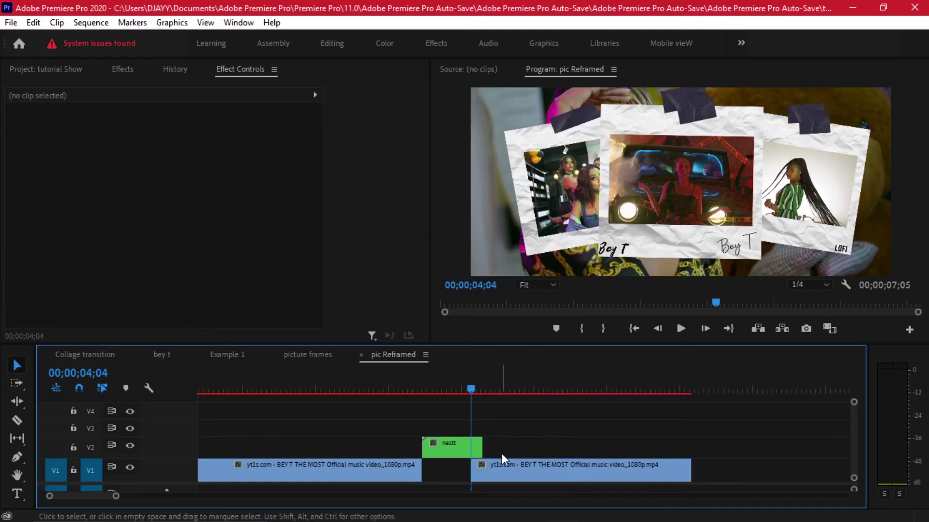
{"action": "left_click_drag", "start_coordinate": [482, 441], "coordinate": [471, 441]}
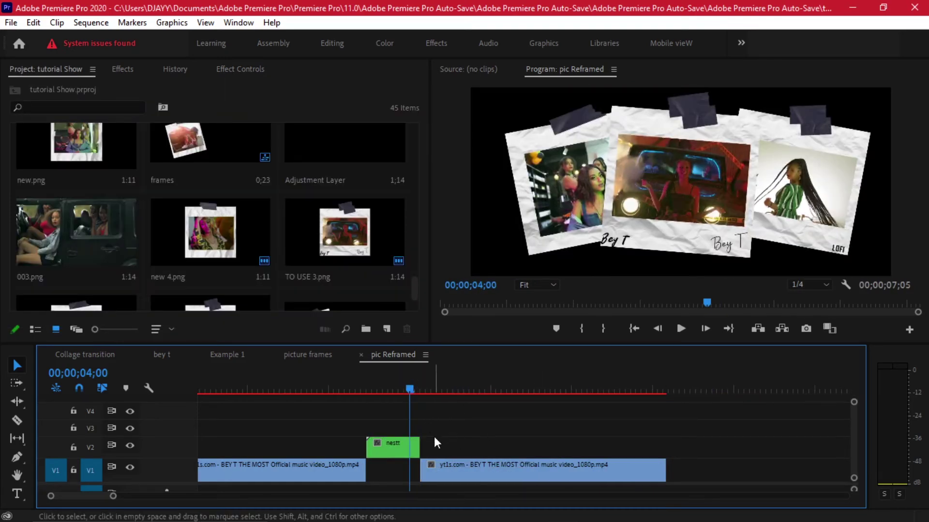
Bring 008.png from the Frames folder into the pic Reframed sequence on V2, past the end of the video
{"action": "left_click_drag", "start_coordinate": [333, 390], "coordinate": [346, 387]}
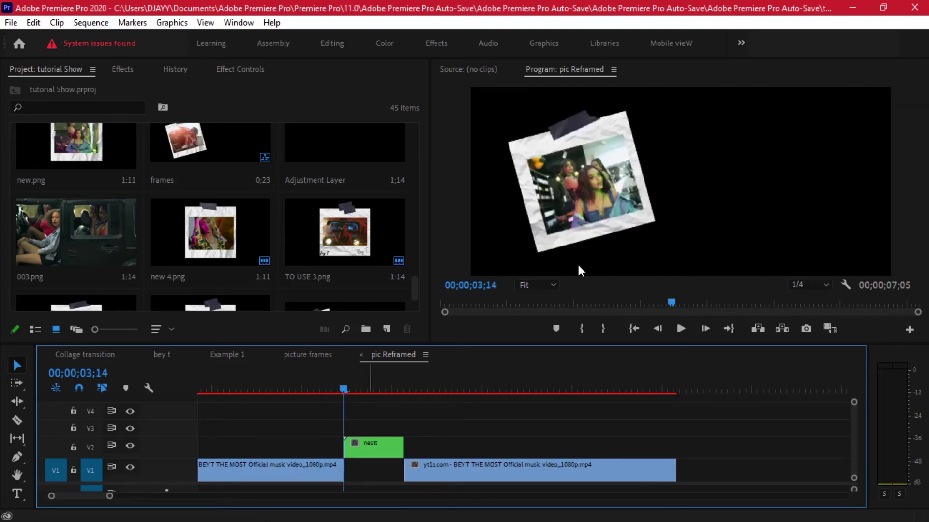
{"action": "mouse_move", "coordinate": [344, 390]}
{"action": "left_mouse_down"}
{"action": "mouse_move", "coordinate": [376, 395]}
{"action": "mouse_move", "coordinate": [350, 393]}
{"action": "left_mouse_up"}
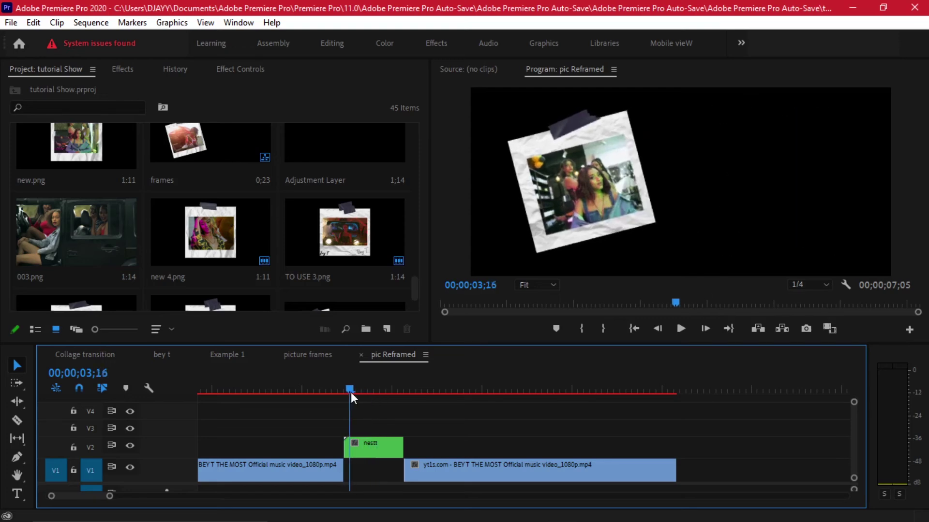
{"action": "left_click", "coordinate": [387, 467]}
{"action": "left_click", "coordinate": [527, 405]}
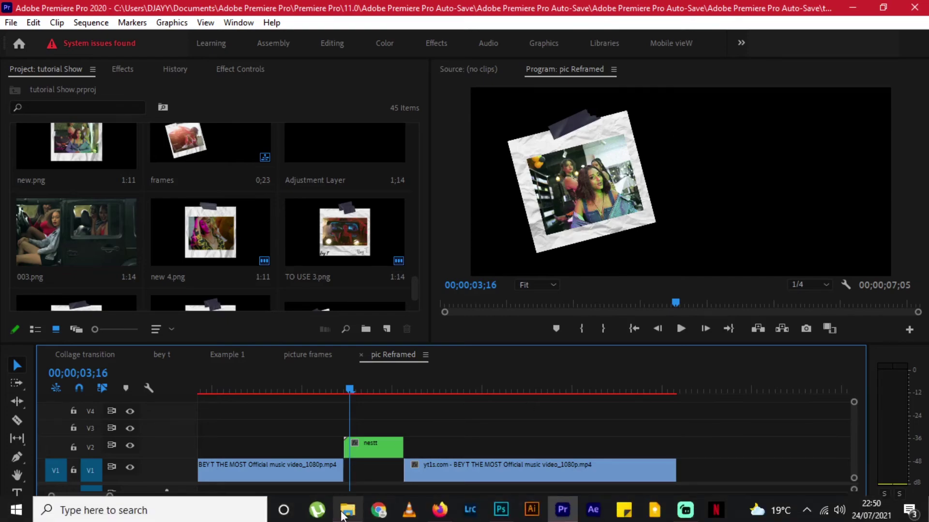
{"action": "left_click", "coordinate": [348, 510]}
{"action": "double_click", "coordinate": [199, 166]}
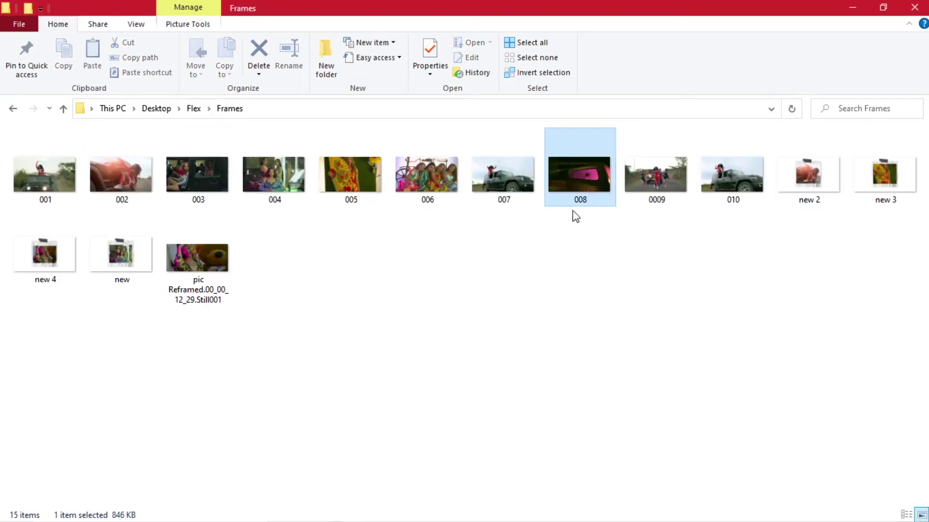
{"action": "left_click_drag", "start_coordinate": [476, 471], "coordinate": [750, 447]}
{"action": "left_click_drag", "start_coordinate": [707, 390], "coordinate": [741, 387]}
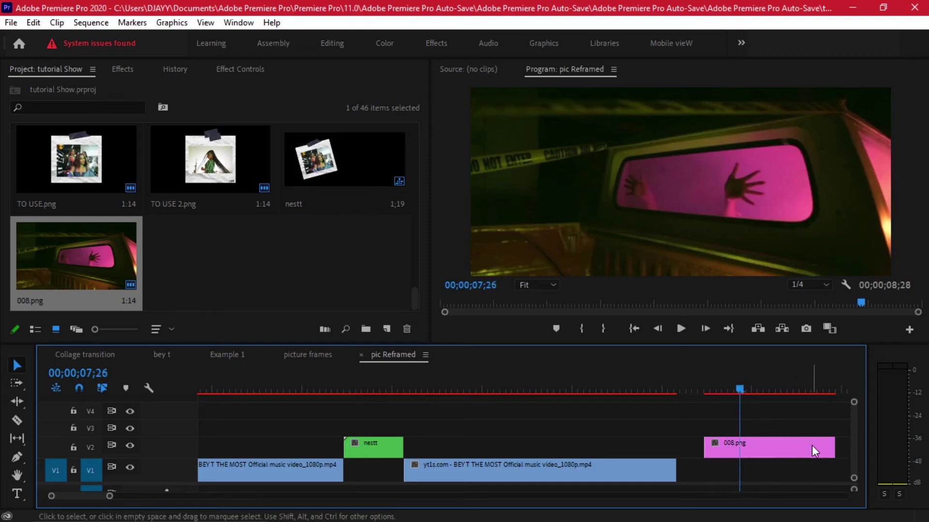
Fit 008.png into the V1 gap beneath the nestt clip, matching its length
{"action": "left_click_drag", "start_coordinate": [832, 446], "coordinate": [395, 467]}
{"action": "key", "text": "Up"}
{"action": "key", "text": "minus"}
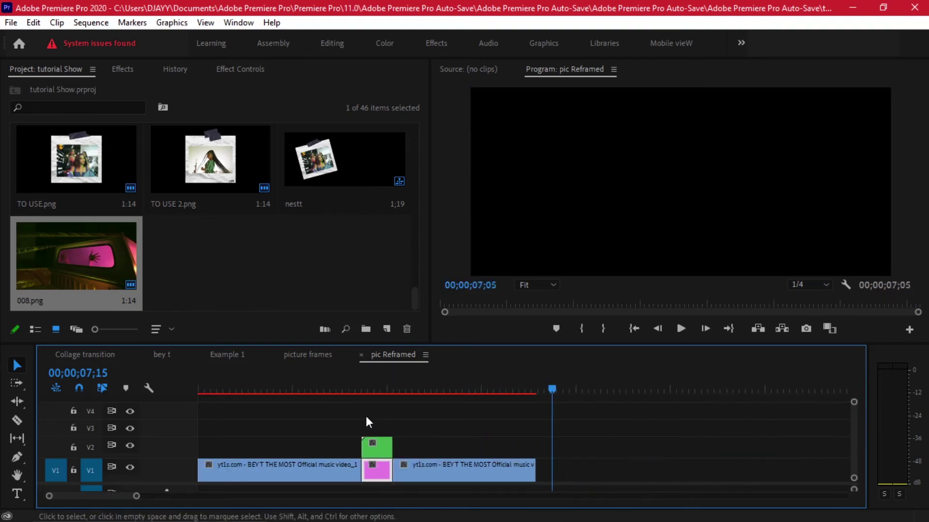
Play the sequence to review the stacked photo animation over the 008.png background
{"action": "left_click", "coordinate": [296, 389]}
{"action": "left_click_drag", "start_coordinate": [296, 389], "coordinate": [289, 388]}
{"action": "key", "text": "space"}
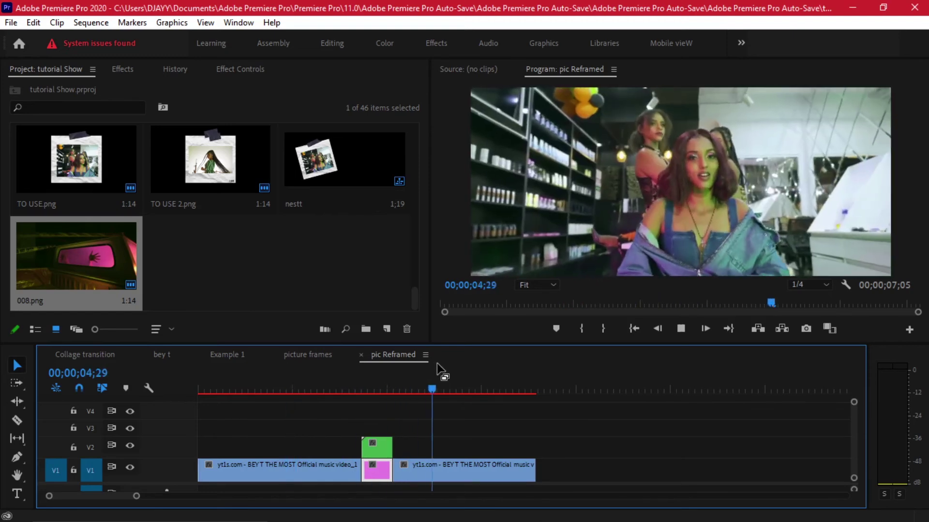
{"action": "left_click", "coordinate": [346, 389]}
{"action": "mouse_move", "coordinate": [347, 384]}
{"action": "left_mouse_down"}
{"action": "mouse_move", "coordinate": [372, 388]}
{"action": "mouse_move", "coordinate": [347, 385]}
{"action": "left_mouse_up"}
{"action": "key", "text": "space"}
{"action": "left_click_drag", "start_coordinate": [364, 384], "coordinate": [390, 386]}
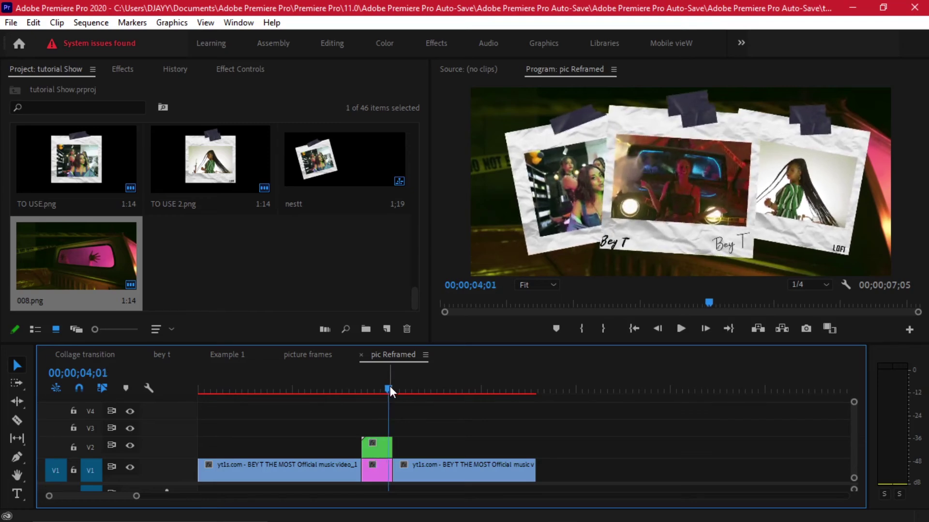
Create an adjustment layer and place it on V3 directly above the start of the nestt clip
{"action": "scroll", "coordinate": [390, 411], "scroll_direction": "up", "scroll_amount": 4}
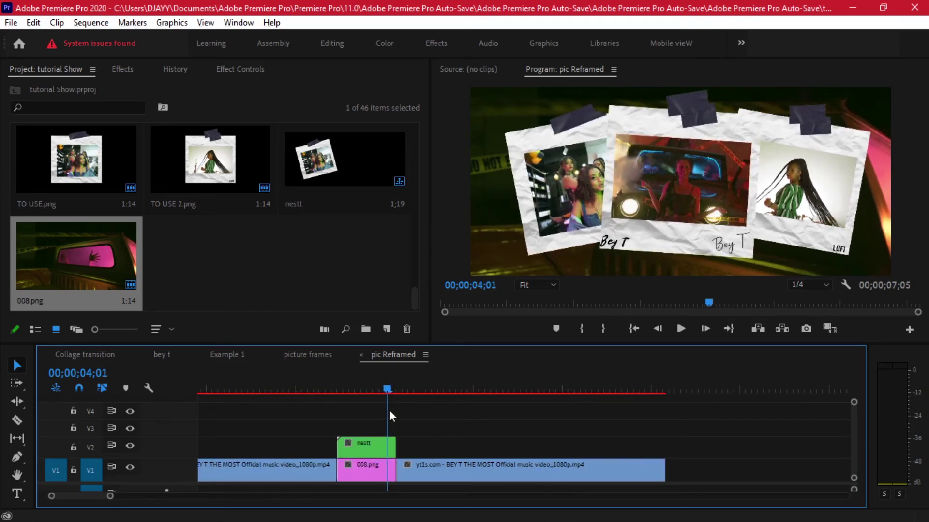
{"action": "left_click_drag", "start_coordinate": [386, 386], "coordinate": [330, 385]}
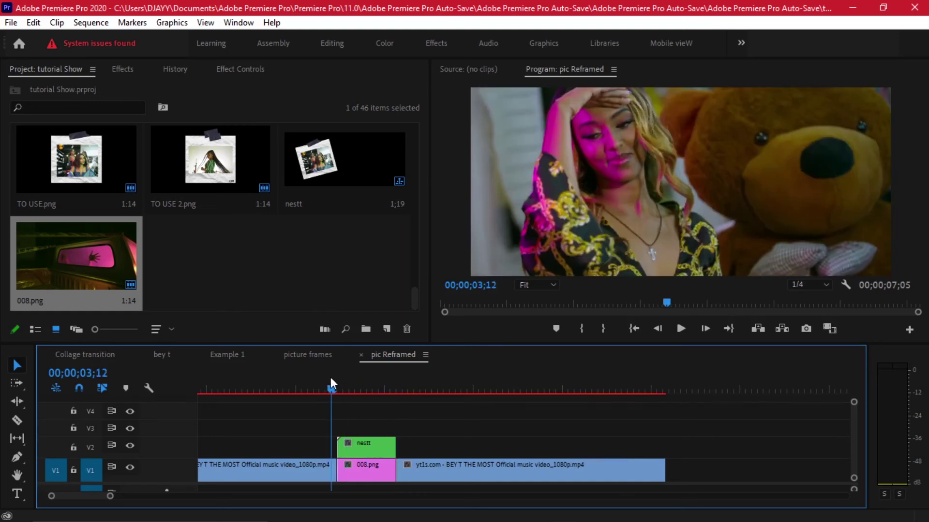
{"action": "left_click", "coordinate": [387, 329]}
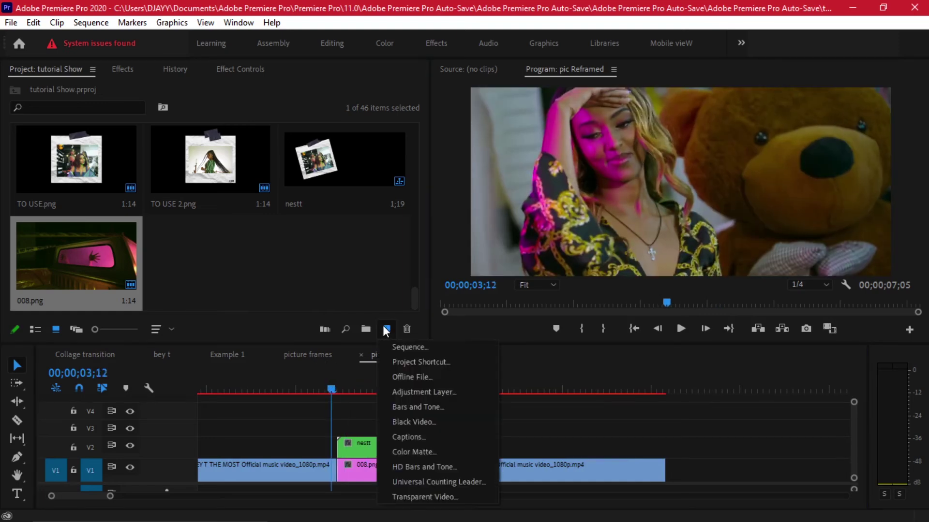
{"action": "left_click", "coordinate": [444, 392]}
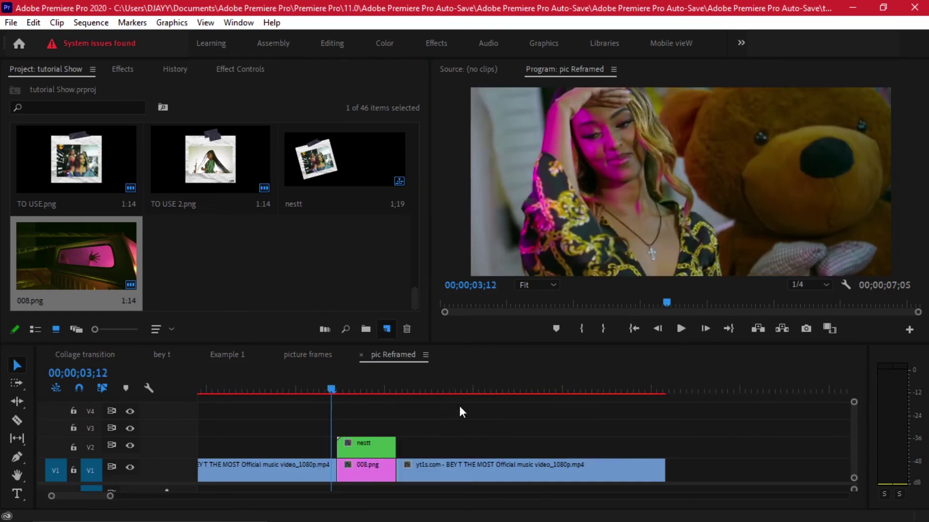
{"action": "left_click", "coordinate": [481, 315]}
{"action": "left_click_drag", "start_coordinate": [194, 244], "coordinate": [338, 427]}
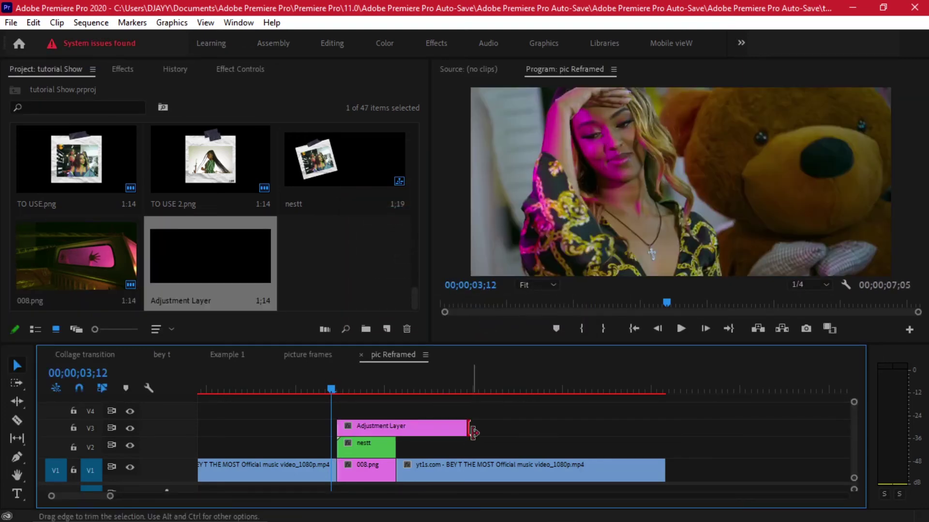
Trim the adjustment layer to the end of the nestt clip and give it an orange label colour
{"action": "right_click", "coordinate": [388, 435]}
{"action": "mouse_move", "coordinate": [483, 389]}
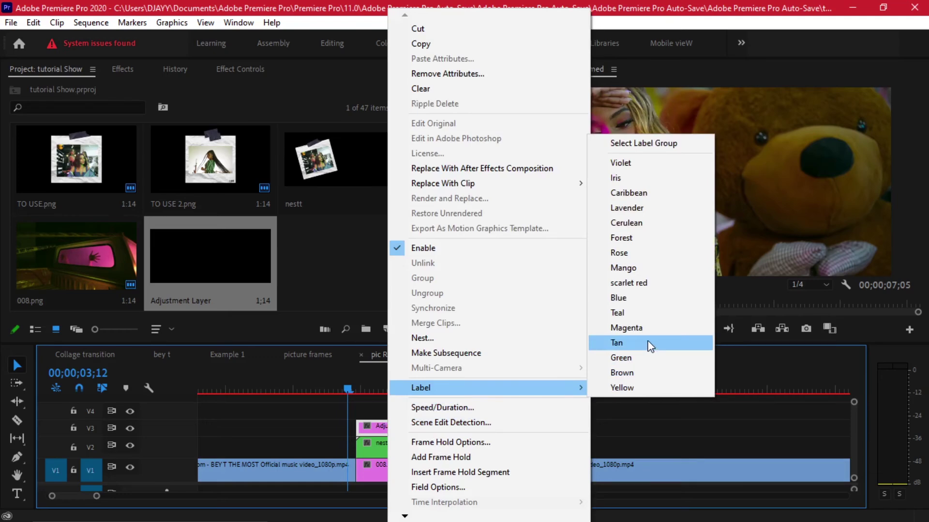
{"action": "left_click", "coordinate": [653, 376]}
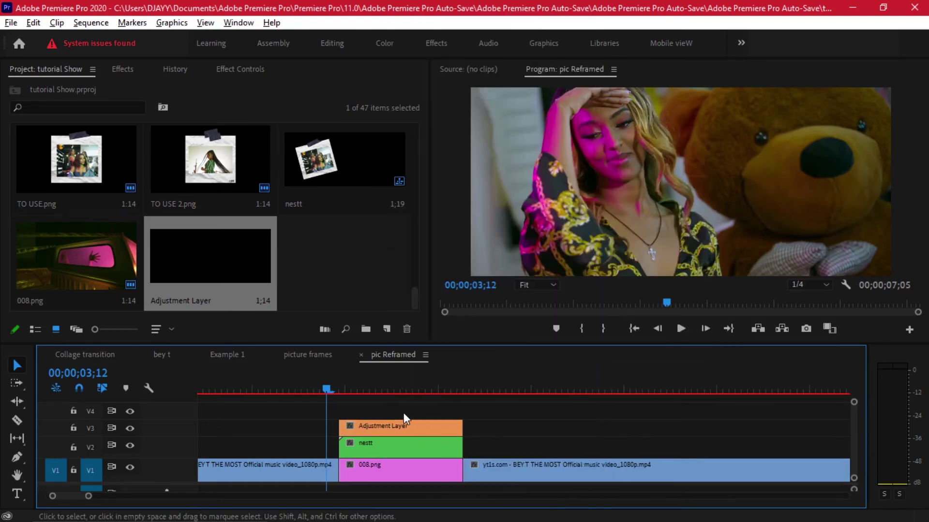
Extend the start of the adjustment layer five frames earlier than the nestt clip, to 00;00;03;09
{"action": "left_click", "coordinate": [340, 389]}
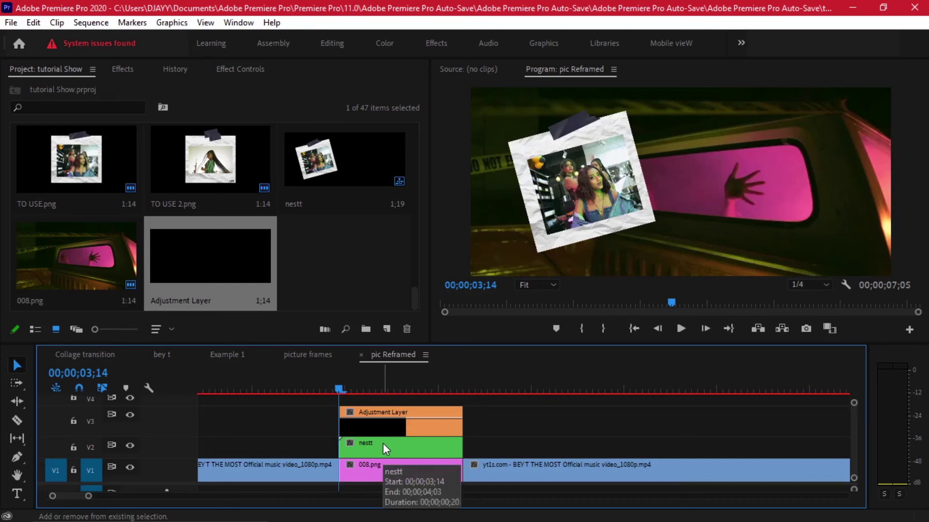
{"action": "key", "text": "shift+Left"}
{"action": "left_click_drag", "start_coordinate": [340, 412], "coordinate": [309, 412]}
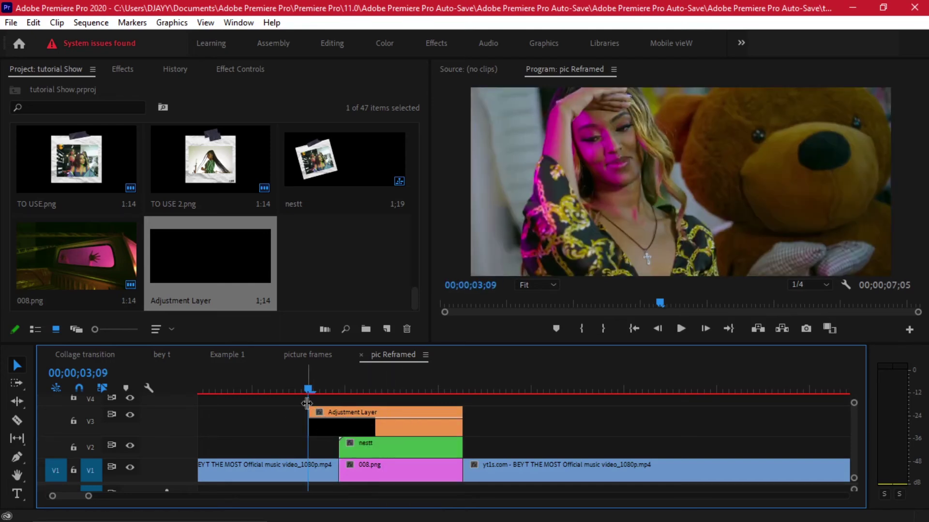
Extend the end of the adjustment layer five frames past the nestt clip, to 00;00;04;09
{"action": "key", "text": "shift+Right"}
{"action": "key", "text": "shift+Right"}
{"action": "key", "text": "shift+Right"}
{"action": "key", "text": "shift+Right"}
{"action": "key", "text": "shift+Right"}
{"action": "key", "text": "shift+Right"}
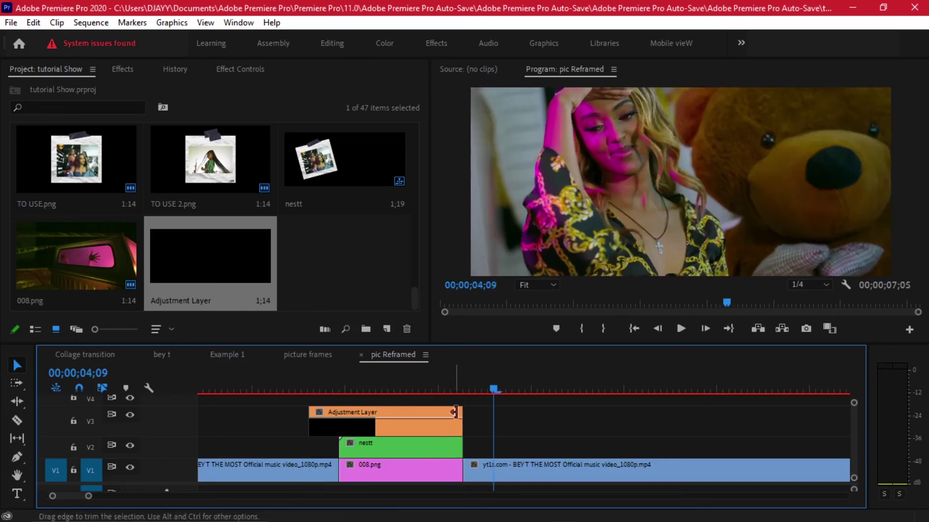
{"action": "left_click_drag", "start_coordinate": [475, 403], "coordinate": [493, 403]}
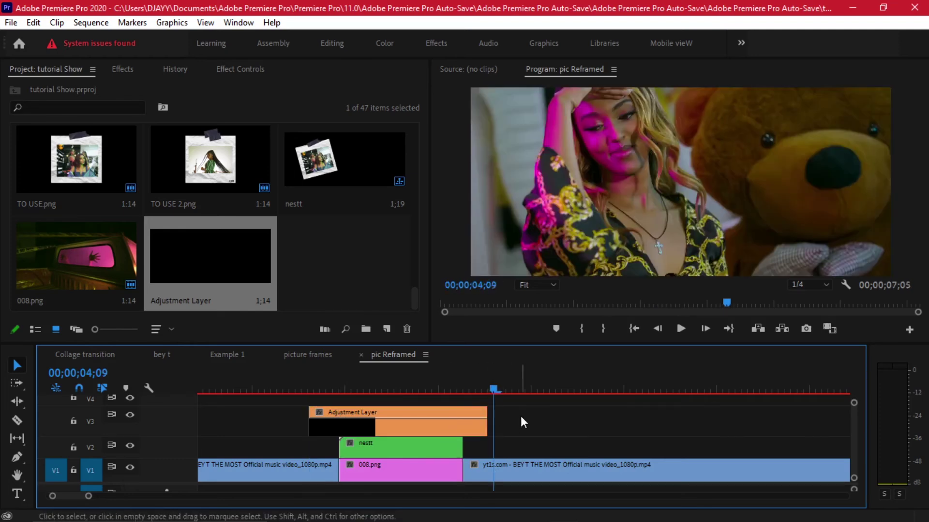
Find the Brightness & Contrast video effect and apply it to the adjustment layer on V3
{"action": "left_click", "coordinate": [361, 385]}
{"action": "key", "text": "shift+5"}
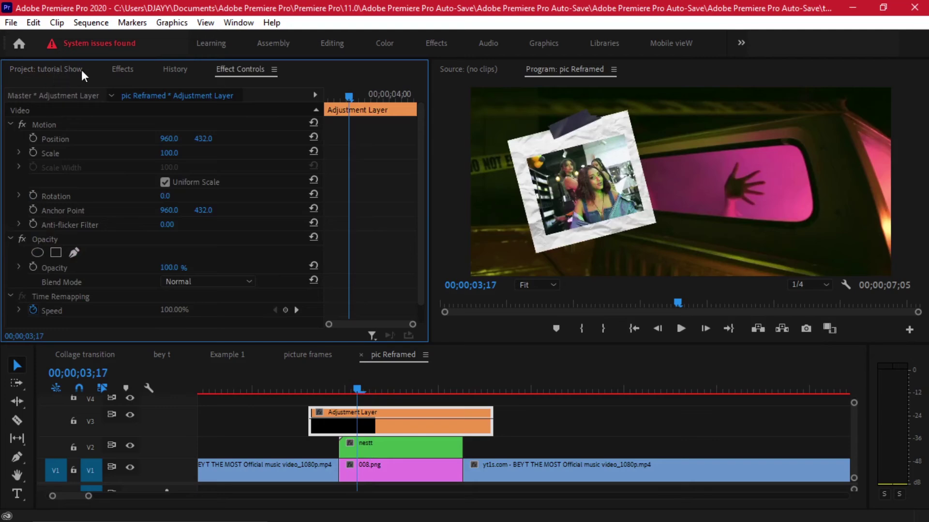
{"action": "key", "text": "x"}
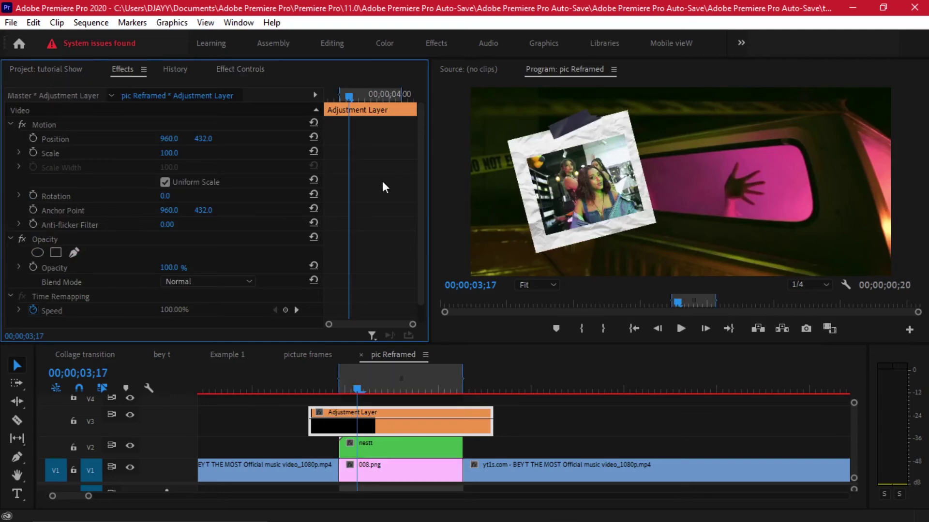
{"action": "left_click", "coordinate": [105, 186]}
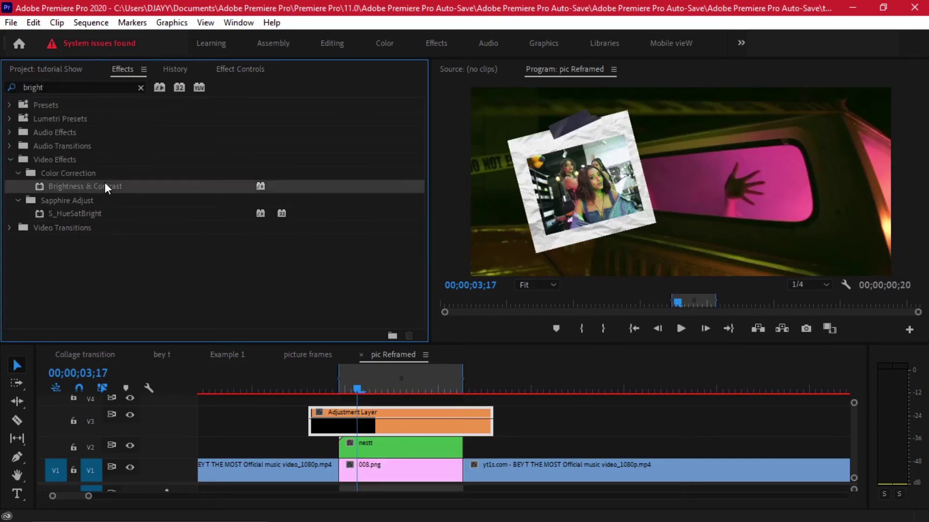
{"action": "left_click_drag", "start_coordinate": [248, 301], "coordinate": [360, 417]}
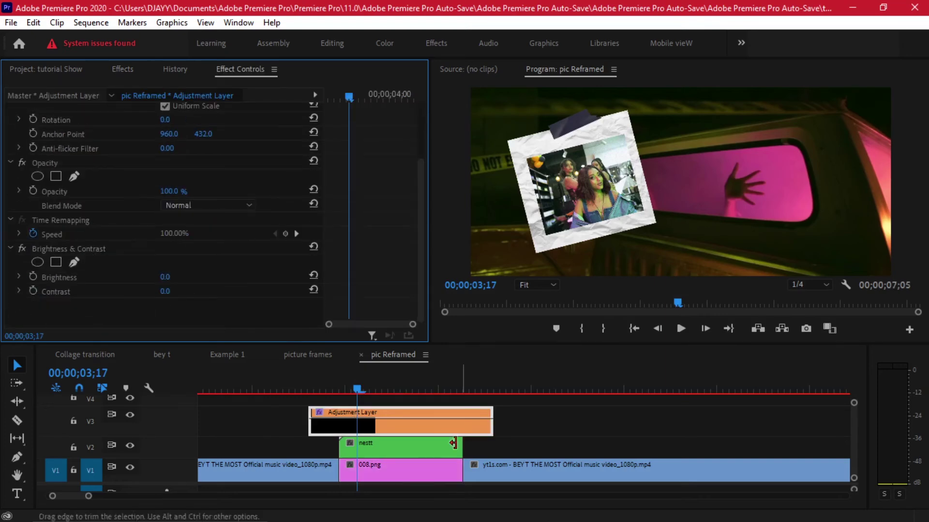
Start keyframing Brightness on the adjustment layer at 00;00;03;17 with a value of 25
{"action": "left_click", "coordinate": [334, 388]}
{"action": "mouse_move", "coordinate": [338, 379]}
{"action": "left_mouse_down"}
{"action": "mouse_move", "coordinate": [327, 375]}
{"action": "mouse_move", "coordinate": [350, 377]}
{"action": "left_mouse_up"}
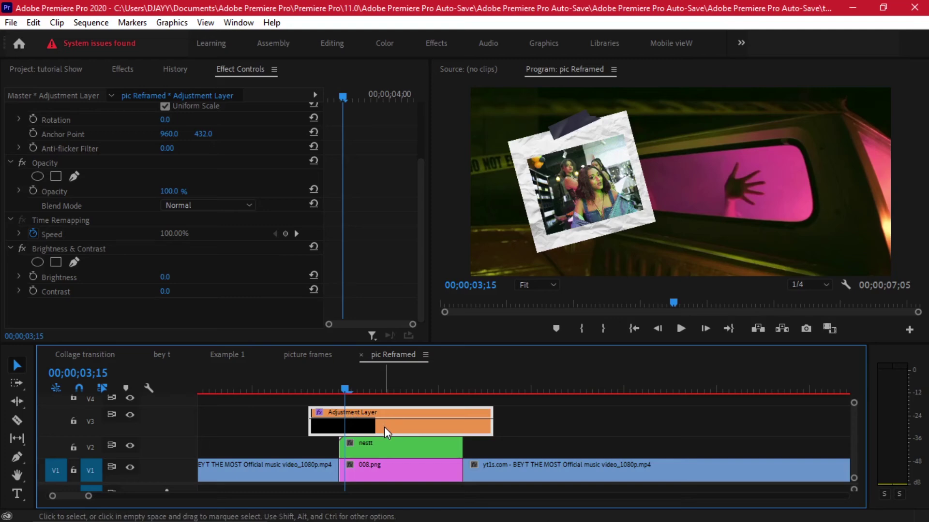
{"action": "mouse_move", "coordinate": [343, 382]}
{"action": "left_mouse_down"}
{"action": "mouse_move", "coordinate": [334, 378]}
{"action": "mouse_move", "coordinate": [357, 382]}
{"action": "left_mouse_up"}
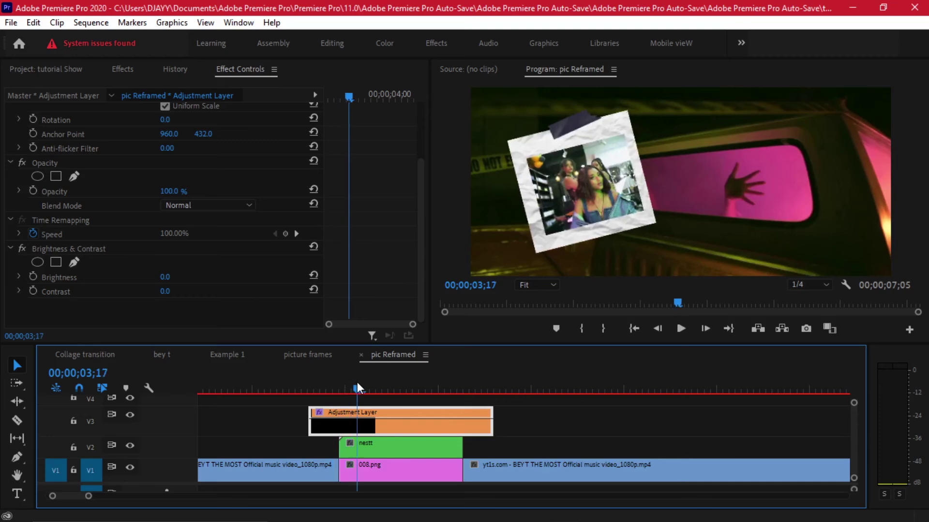
{"action": "left_click", "coordinate": [33, 277]}
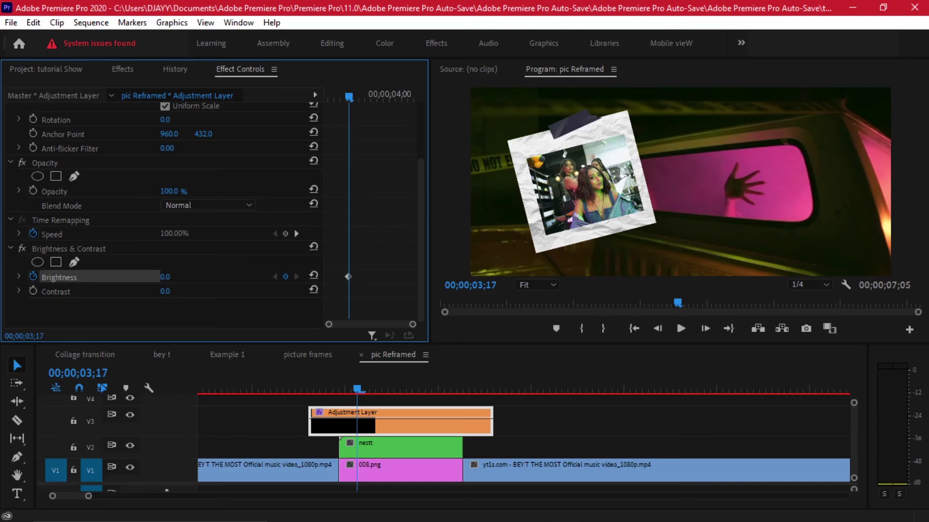
{"action": "left_click_drag", "start_coordinate": [165, 277], "coordinate": [174, 277]}
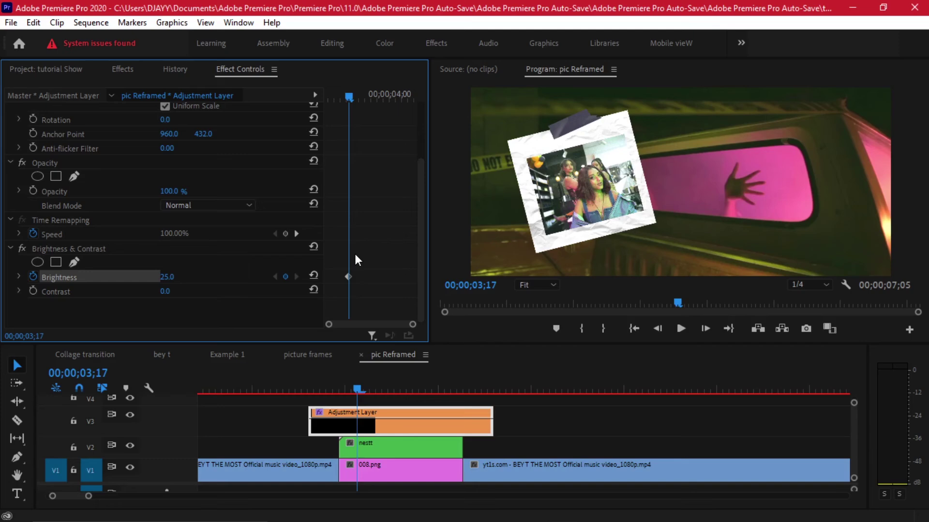
Add Brightness keyframes of 0 two frames before and after the 25 keyframe, at 00;00;03;15 and 00;00;03;19
{"action": "key", "text": "Left"}
{"action": "key", "text": "Left"}
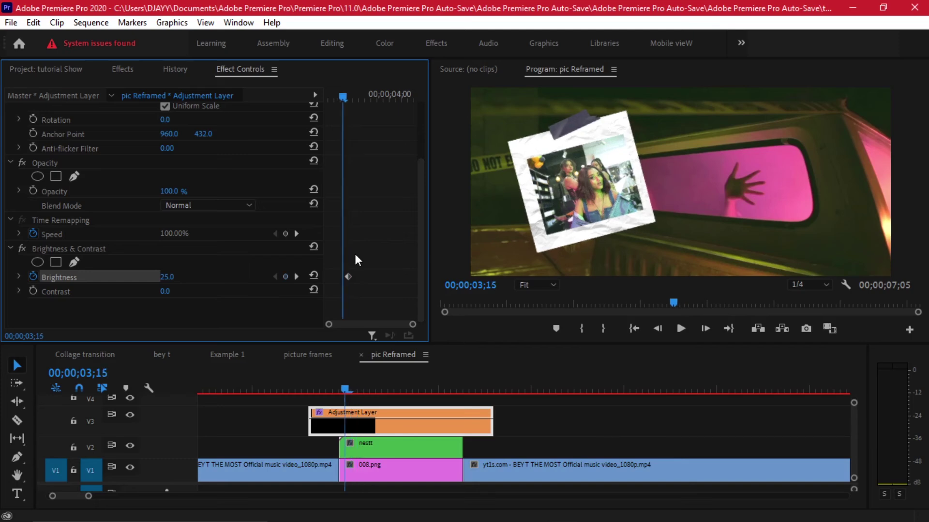
{"action": "left_click", "coordinate": [314, 276]}
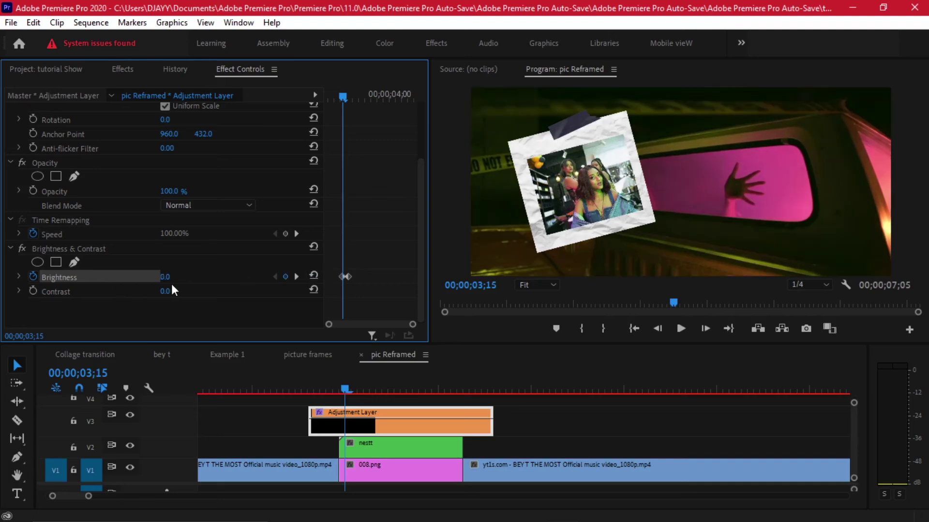
{"action": "mouse_move", "coordinate": [345, 90]}
{"action": "left_mouse_down"}
{"action": "mouse_move", "coordinate": [336, 82]}
{"action": "mouse_move", "coordinate": [351, 88]}
{"action": "left_mouse_up"}
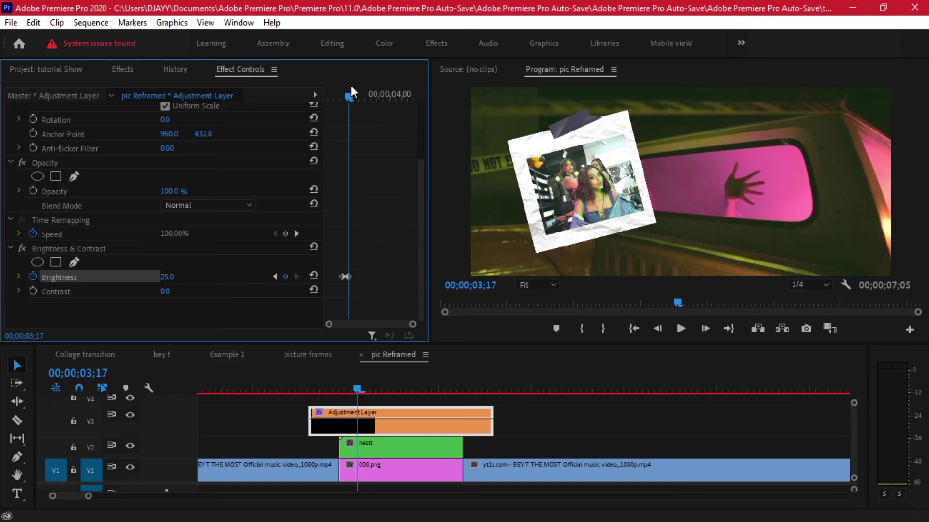
{"action": "key", "text": "Right"}
{"action": "key", "text": "Right"}
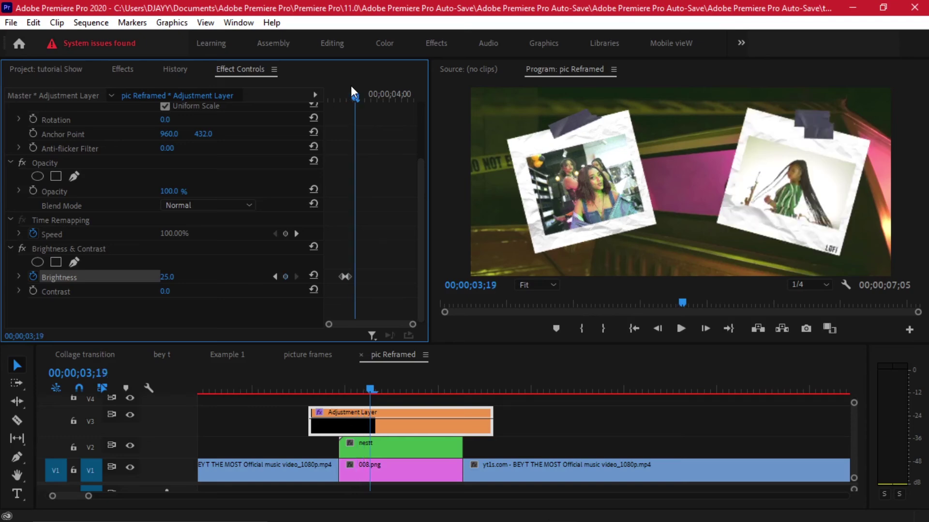
{"action": "left_click", "coordinate": [313, 276]}
Keyframe a second Brightness flash on the adjustment layer: 0 at 00;00;03;22, 25 at 00;00;03;24 and 0 at 00;00;03;26
{"action": "left_click_drag", "start_coordinate": [341, 85], "coordinate": [364, 92]}
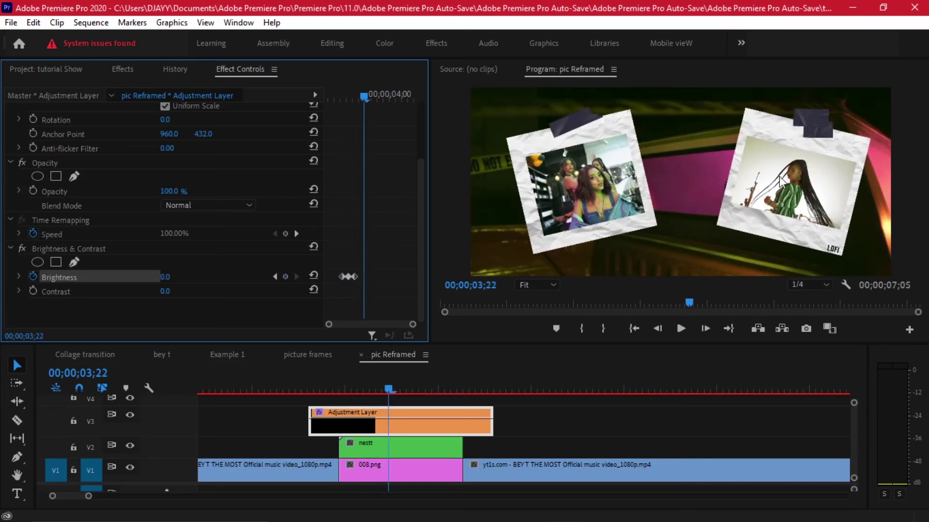
{"action": "left_click", "coordinate": [285, 277]}
{"action": "key", "text": "Right"}
{"action": "key", "text": "Right"}
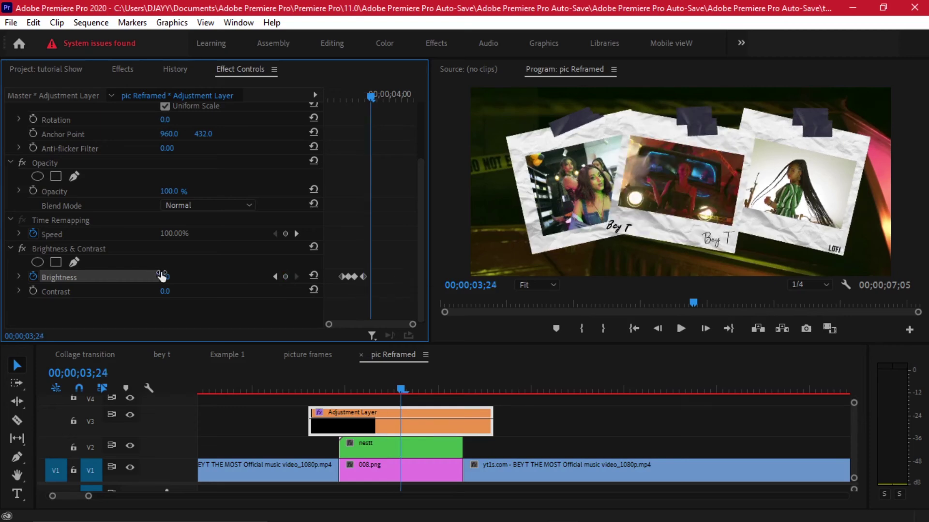
{"action": "left_click_drag", "start_coordinate": [160, 275], "coordinate": [178, 275]}
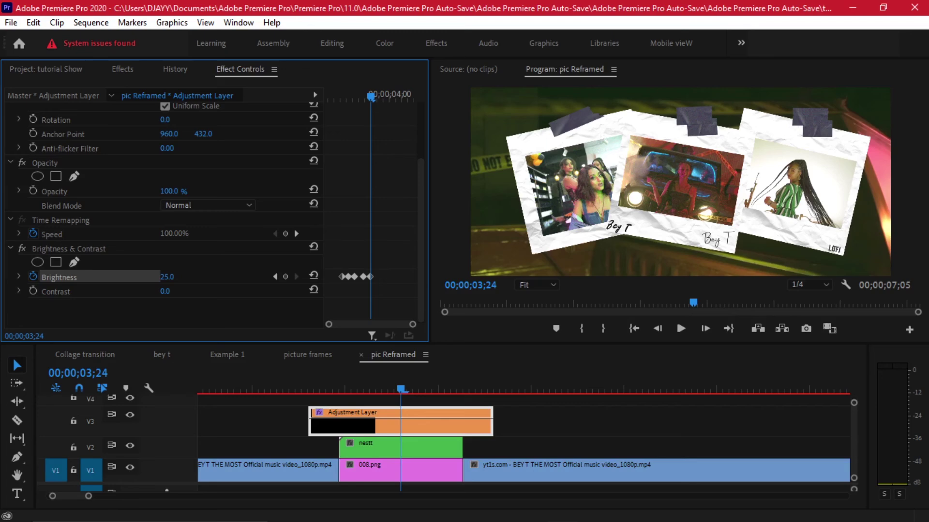
{"action": "key", "text": "Right"}
{"action": "key", "text": "Right"}
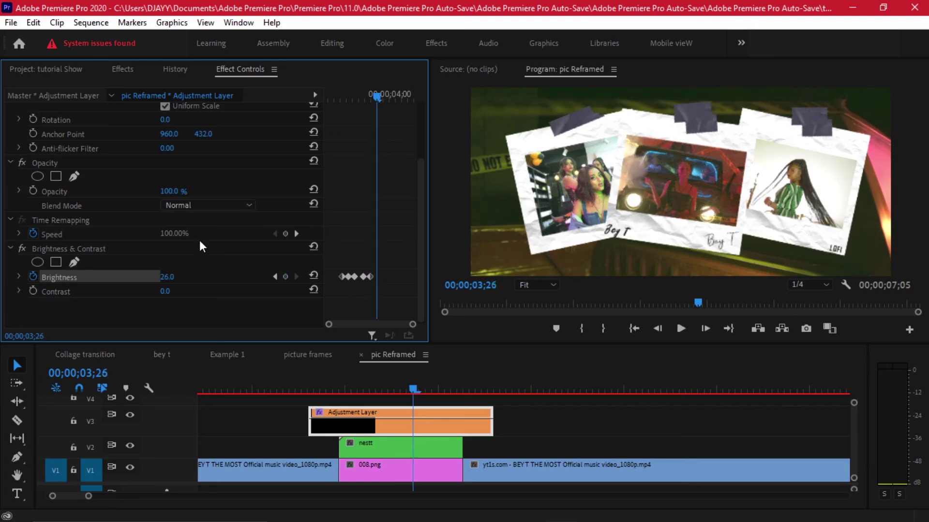
{"action": "key", "text": "Right"}
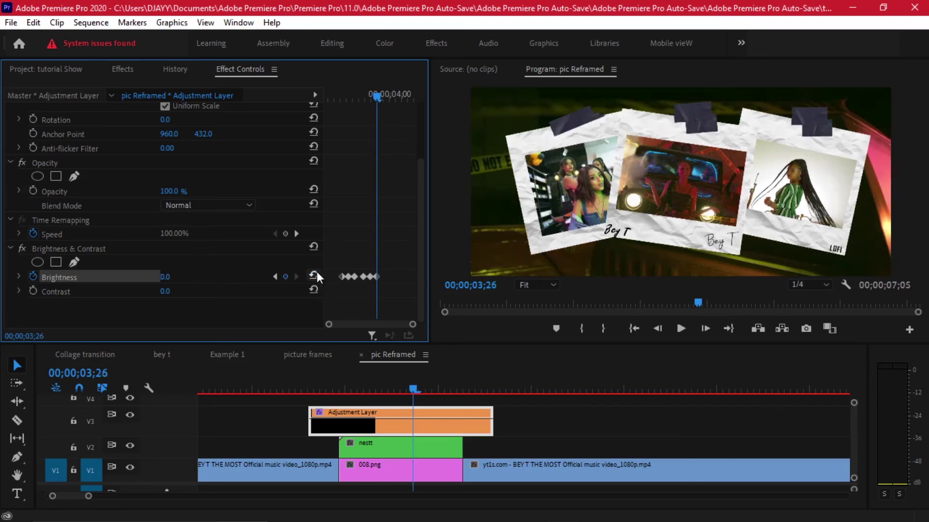
{"action": "left_click", "coordinate": [313, 275]}
Add a Brightness keyframe of 24 to the adjustment layer at 00;00;03;14, where the nestt clip starts
{"action": "left_click_drag", "start_coordinate": [381, 87], "coordinate": [353, 93]}
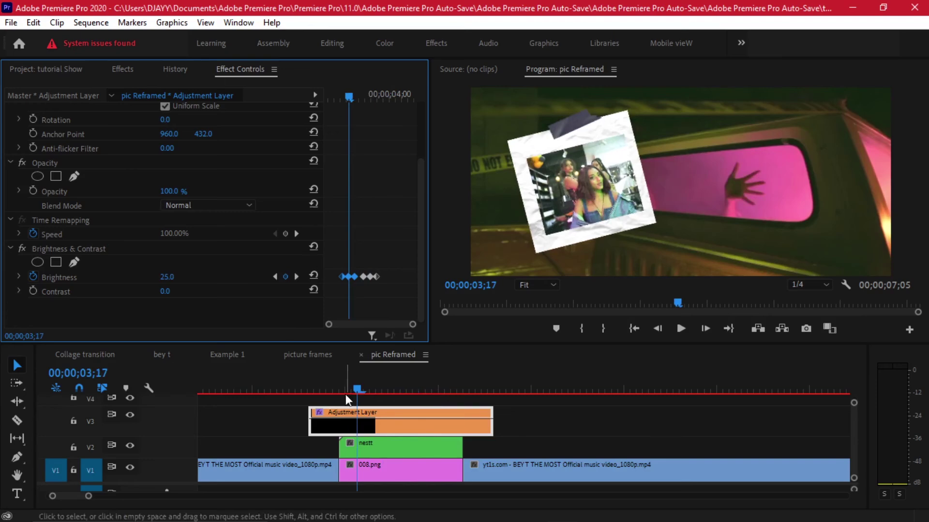
{"action": "left_click", "coordinate": [340, 386]}
{"action": "left_click", "coordinate": [337, 425], "text": "shift"}
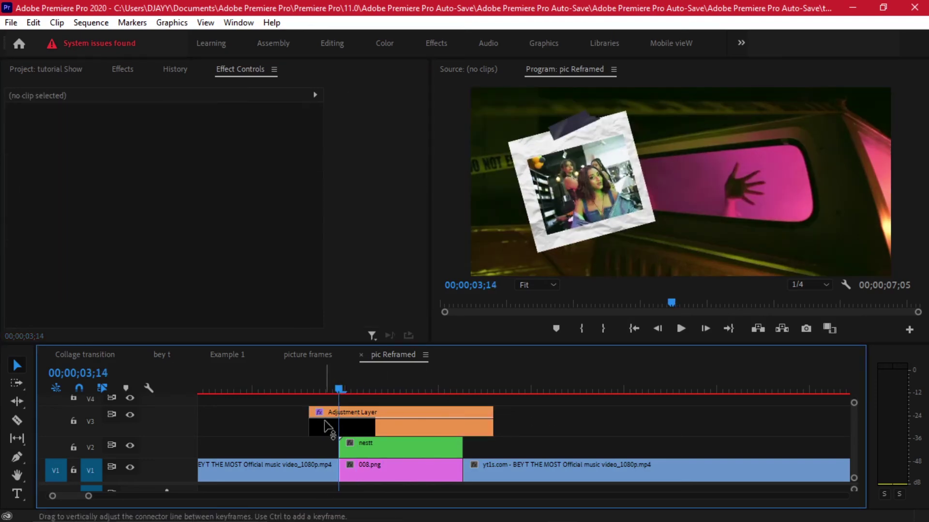
{"action": "left_click", "coordinate": [332, 425]}
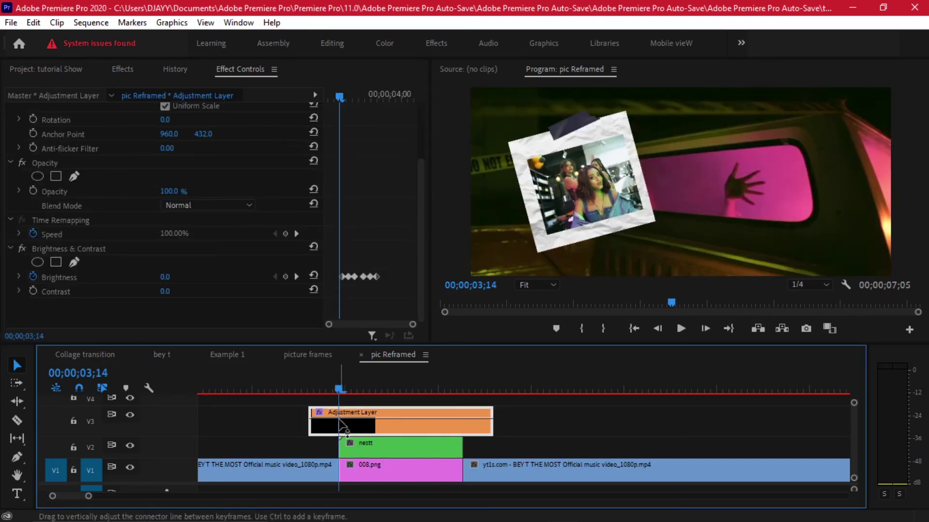
{"action": "left_click_drag", "start_coordinate": [330, 388], "coordinate": [346, 378]}
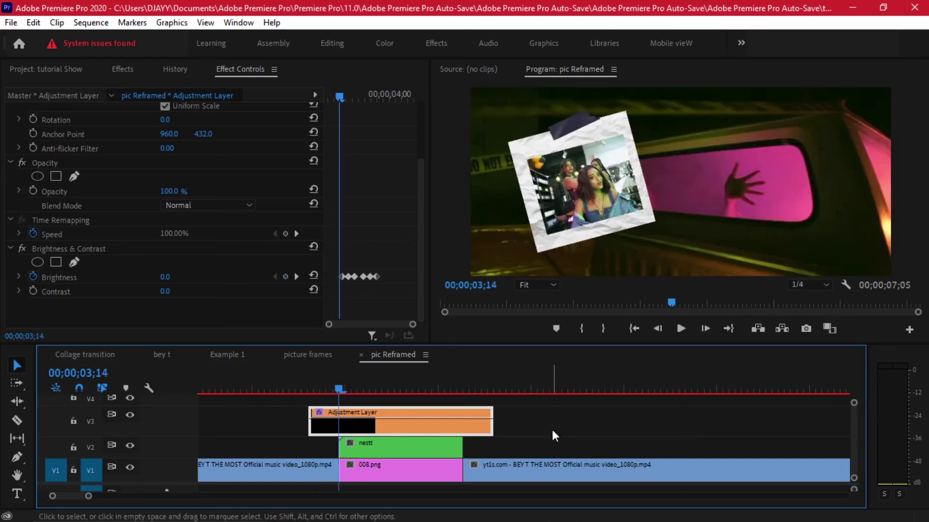
{"action": "left_click", "coordinate": [285, 277]}
{"action": "left_click", "coordinate": [164, 276]}
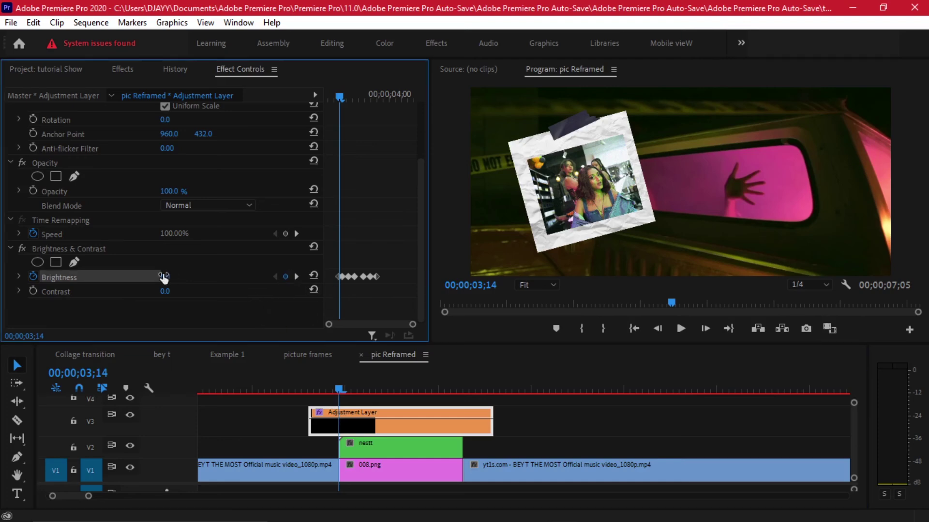
{"action": "type", "text": "20"}
{"action": "key", "text": "Return"}
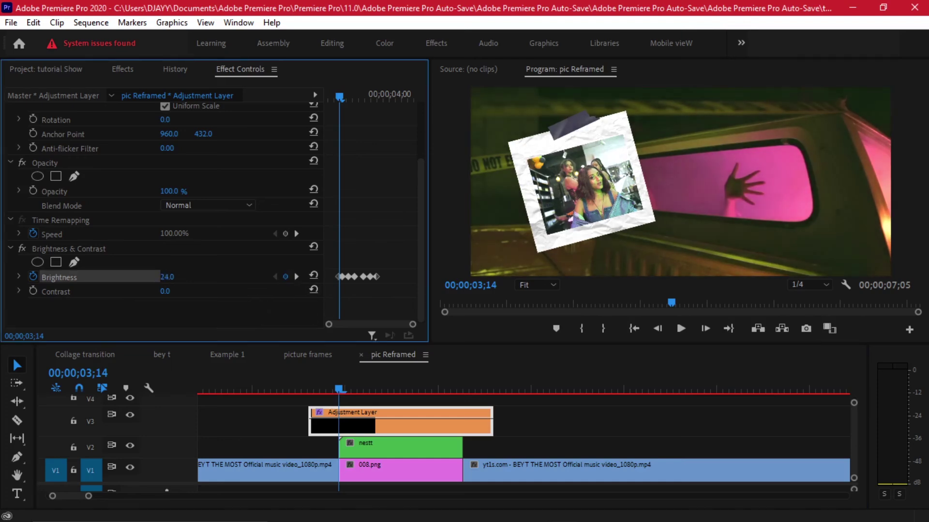
Add a Brightness keyframe of 0 at 00;00;03;11, three frames before the nestt clip starts
{"action": "key", "text": "Right"}
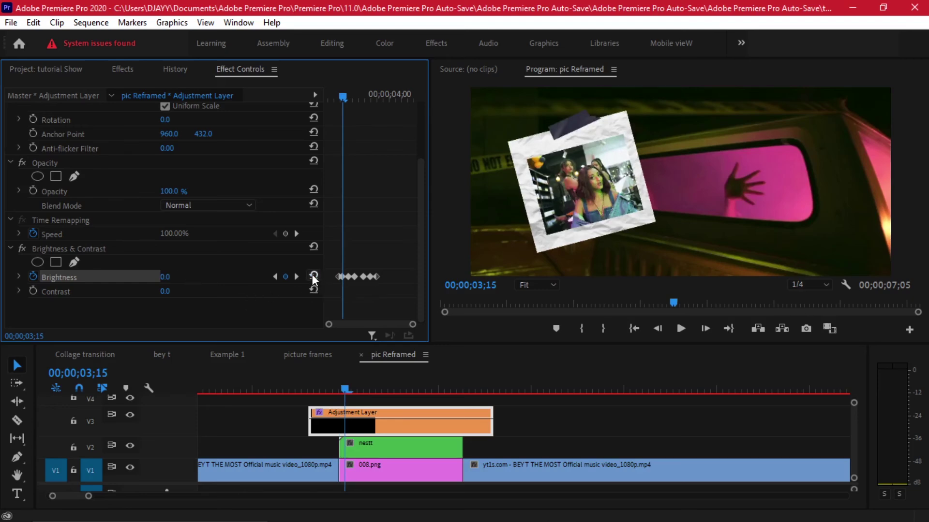
{"action": "key", "text": "Left"}
{"action": "key", "text": "Left"}
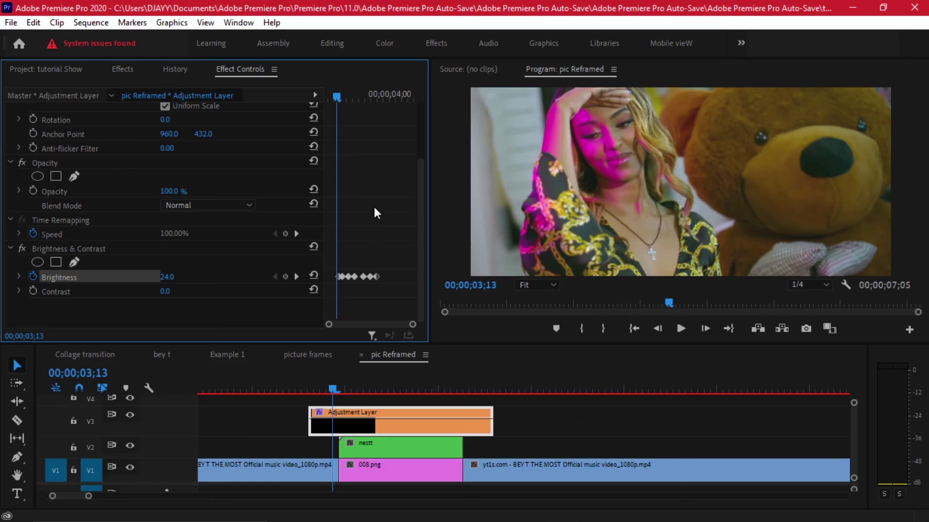
{"action": "key", "text": "Left"}
{"action": "key", "text": "Left"}
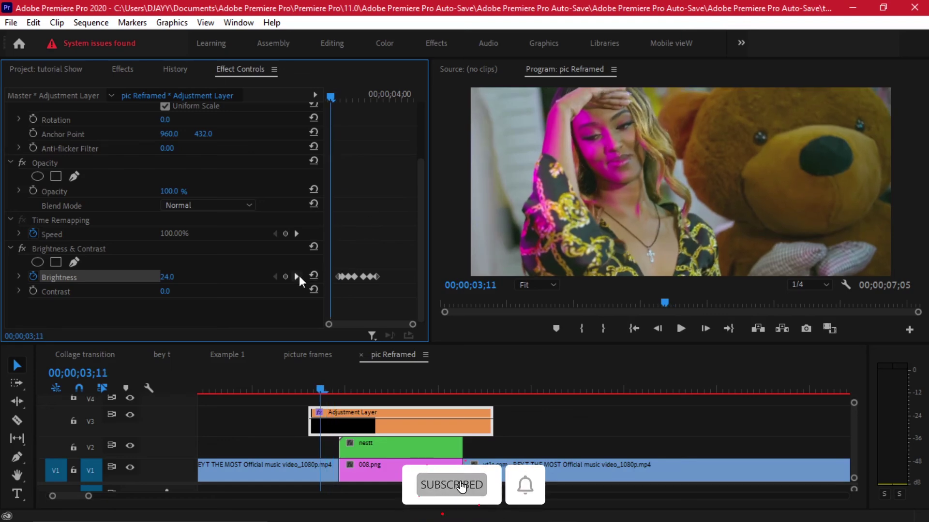
{"action": "left_click", "coordinate": [313, 275]}
Add a Brightness keyframe of 25 at 00;00;04;04, where the nestt clip ends
{"action": "left_click", "coordinate": [317, 387]}
{"action": "left_click_drag", "start_coordinate": [317, 381], "coordinate": [463, 385]}
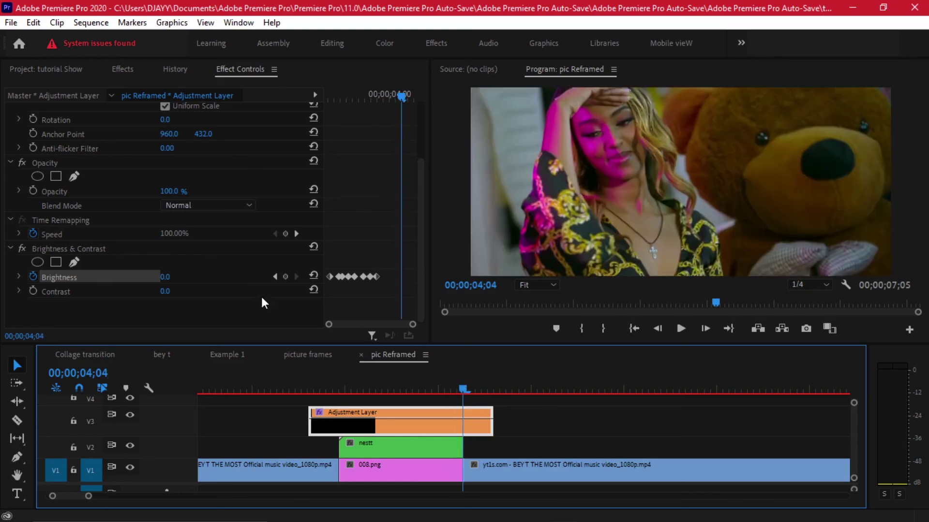
{"action": "left_click", "coordinate": [285, 277]}
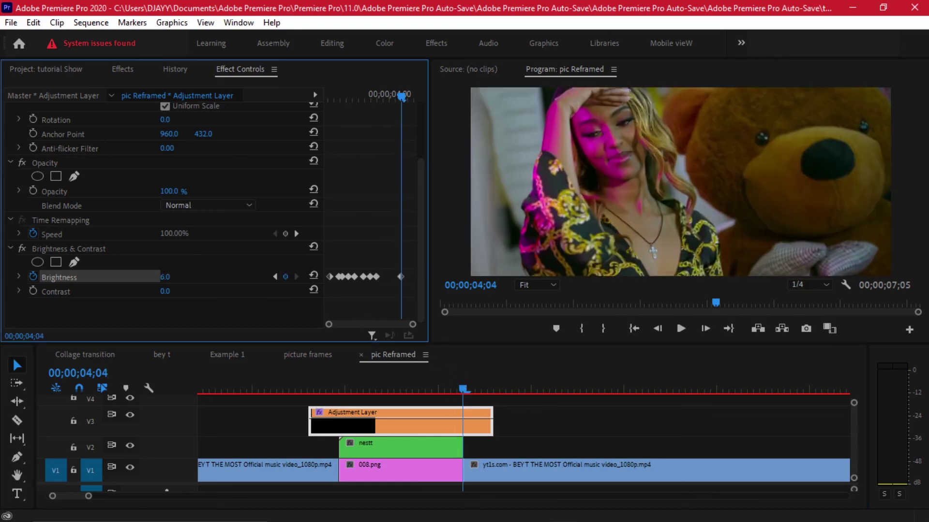
{"action": "left_click_drag", "start_coordinate": [165, 277], "coordinate": [173, 277]}
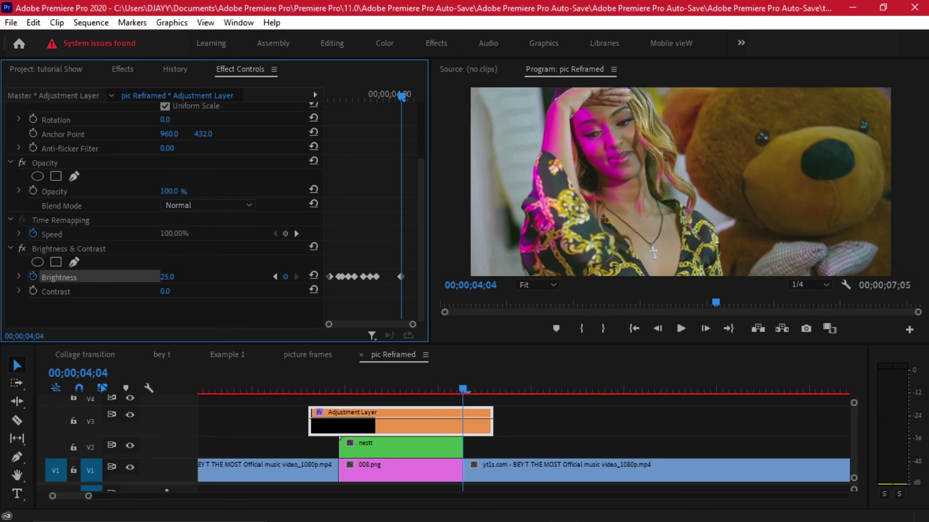
Add a Brightness keyframe of 0 at 00;00;04;03, one frame before the end of the nestt clip
{"action": "key", "text": "Left"}
{"action": "key", "text": "Left"}
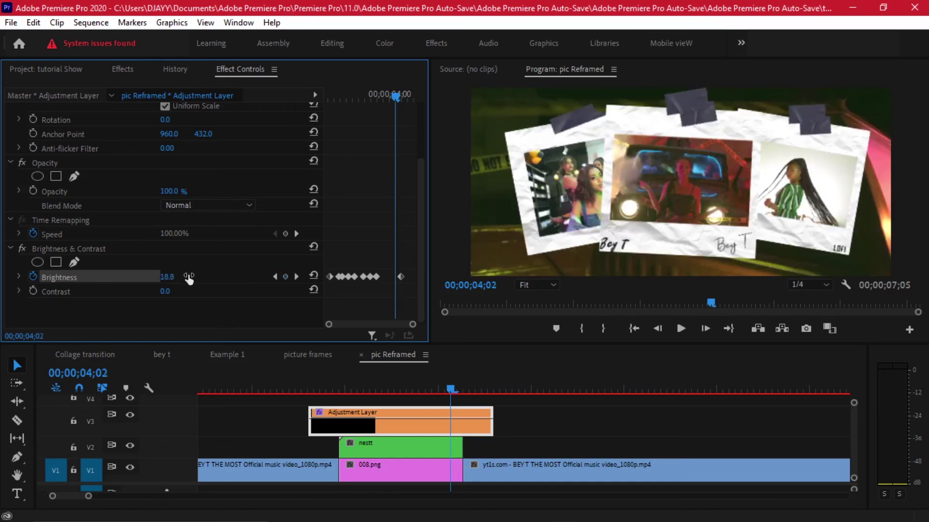
{"action": "key", "text": "Right"}
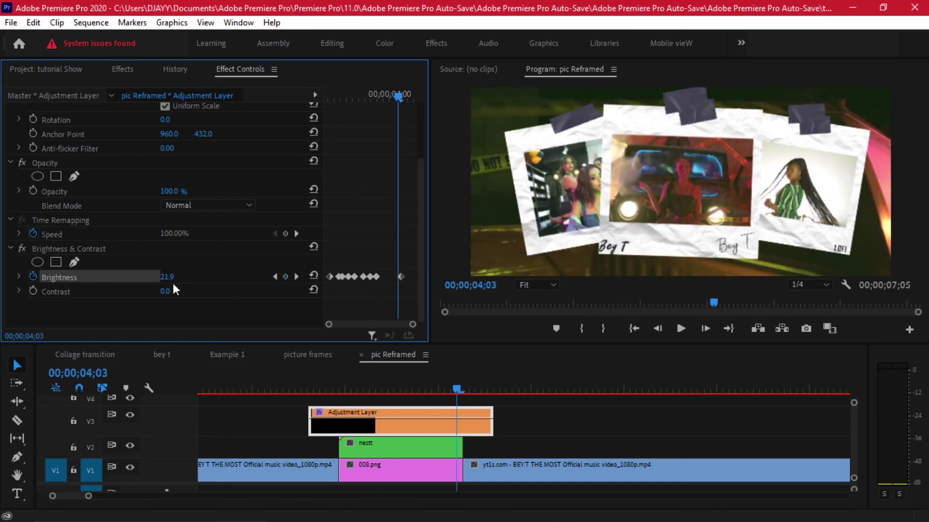
{"action": "left_click", "coordinate": [314, 275]}
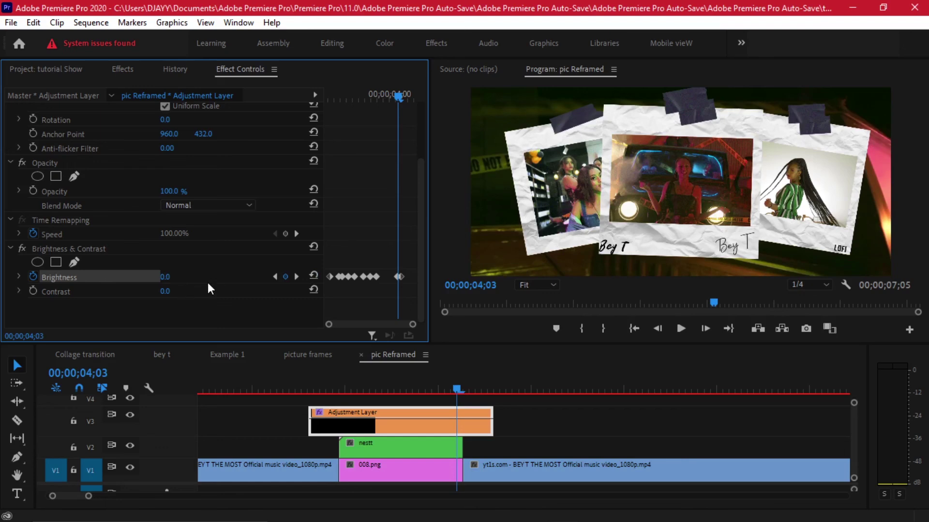
Add a Brightness keyframe of 0 to the adjustment layer at 00;00;04;05, one frame after the end of the nestt clip
{"action": "key", "text": "Right"}
{"action": "key", "text": "Right"}
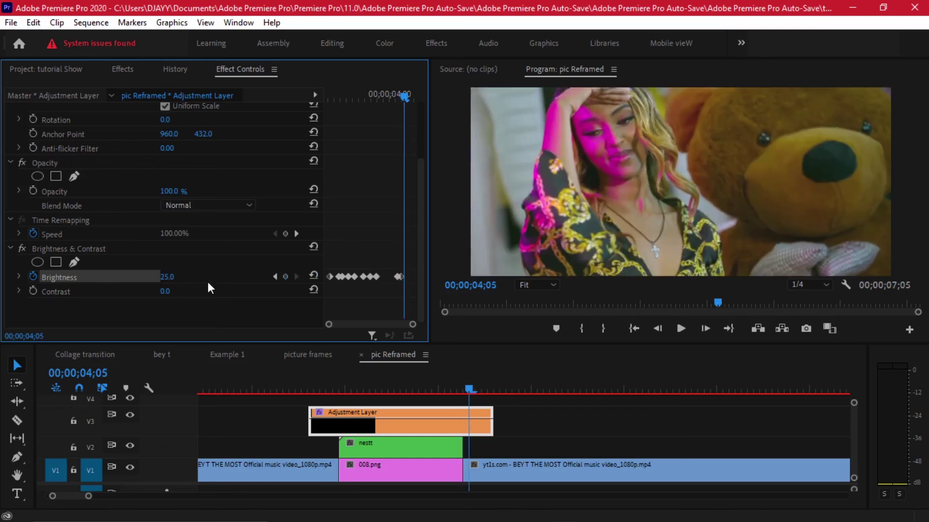
{"action": "left_click", "coordinate": [314, 276]}
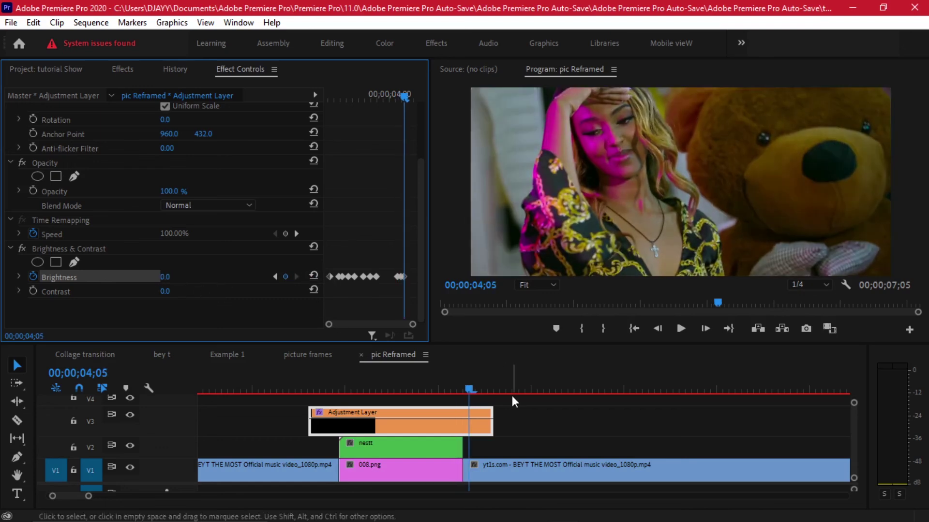
Place the Camera Shutter Sound Effects audio from the project on track A1 beneath the nestt clip
{"action": "left_click_drag", "start_coordinate": [469, 390], "coordinate": [491, 384]}
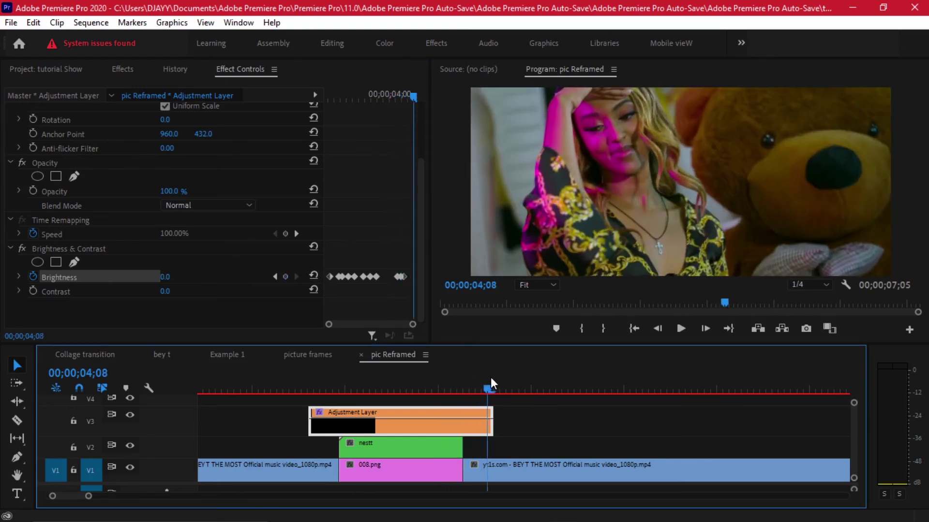
{"action": "double_click", "coordinate": [169, 432]}
{"action": "double_click", "coordinate": [170, 437]}
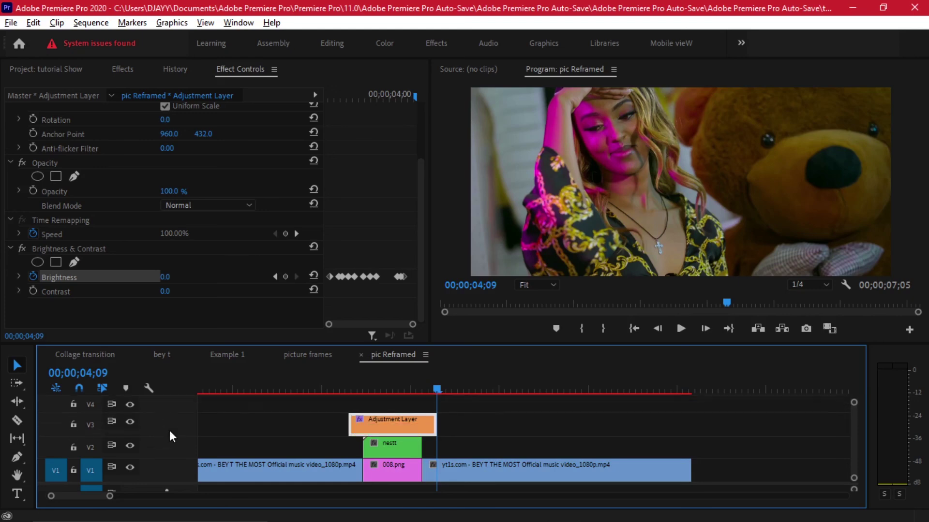
{"action": "scroll", "coordinate": [415, 463], "scroll_direction": "down", "scroll_amount": 1}
{"action": "left_click_drag", "start_coordinate": [432, 385], "coordinate": [382, 377]}
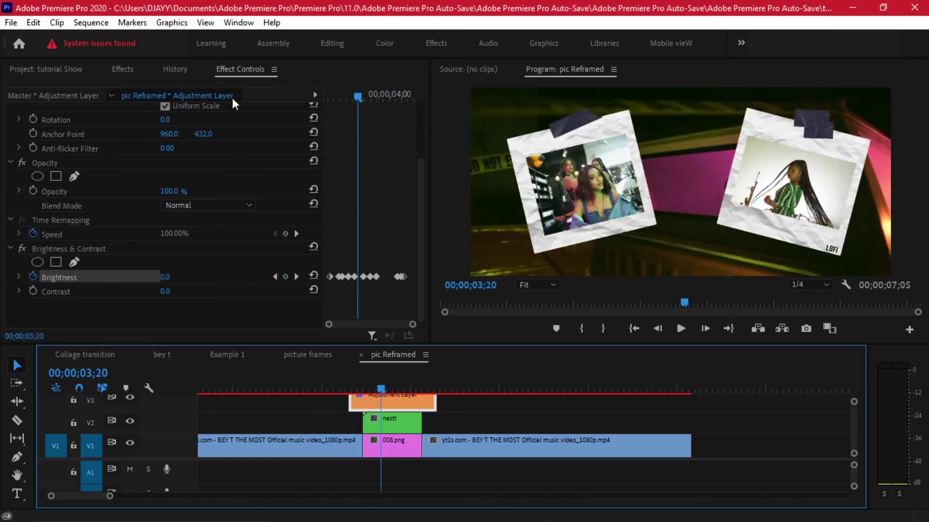
{"action": "left_click", "coordinate": [48, 69]}
{"action": "left_click_drag", "start_coordinate": [409, 299], "coordinate": [412, 176]}
{"action": "double_click", "coordinate": [344, 208]}
{"action": "left_click_drag", "start_coordinate": [568, 269], "coordinate": [417, 483]}
Cut the camera shutter audio on A1 to isolate a single short shutter sound near the start of the nestt clip
{"action": "key", "text": "="}
{"action": "left_click_drag", "start_coordinate": [300, 382], "coordinate": [399, 382]}
{"action": "key", "text": "="}
{"action": "key", "text": "c"}
{"action": "left_click", "coordinate": [394, 478]}
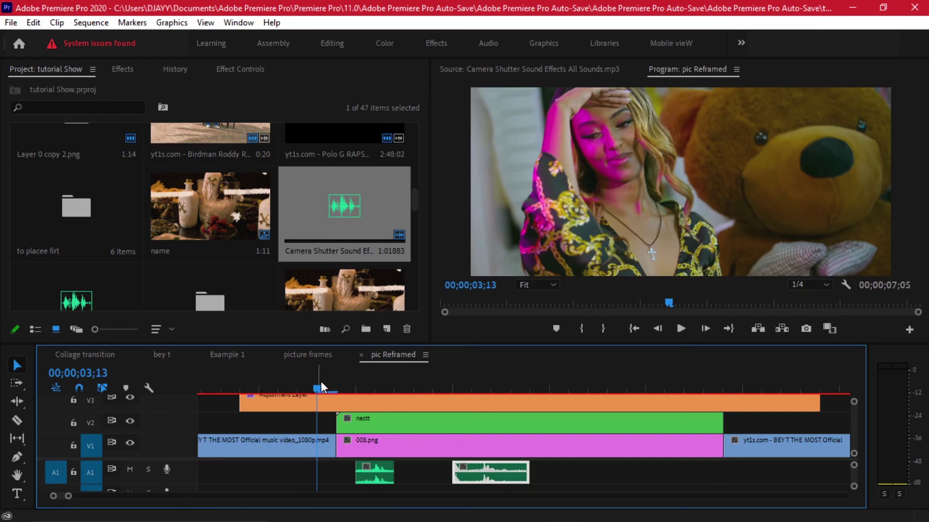
Delete the excess camera shutter audio, leaving a second short shutter clip that starts at 00;00;03;18
{"action": "left_click", "coordinate": [414, 387]}
{"action": "key", "text": "v"}
{"action": "left_click", "coordinate": [411, 473]}
{"action": "key", "text": "Delete"}
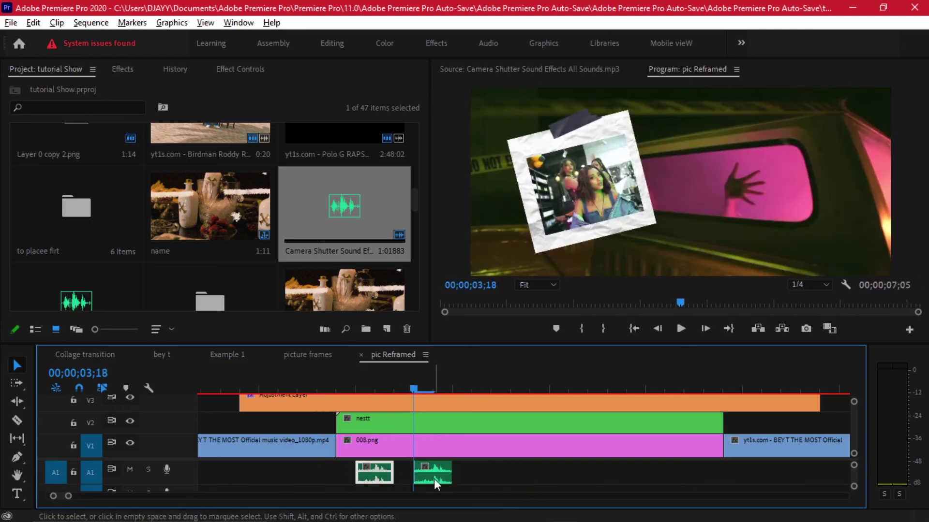
Duplicate the second shutter sound clip along A1, centring the copy on 00;00;03;24
{"action": "left_click_drag", "start_coordinate": [423, 381], "coordinate": [528, 382]}
{"action": "left_click_drag", "start_coordinate": [433, 473], "coordinate": [527, 473], "text": "alt"}
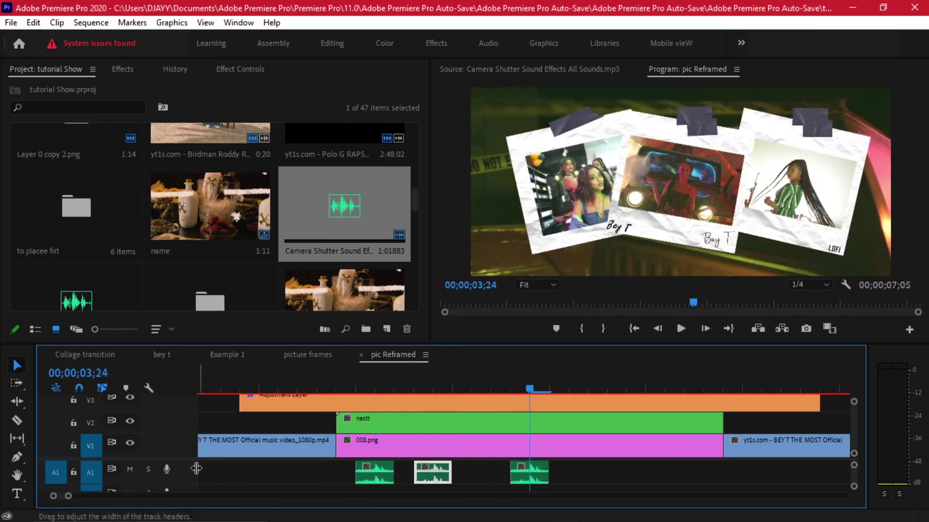
Lower the volume of the three shutter sound clips on A1, taking the third to about -19.5 dB
{"action": "scroll", "coordinate": [193, 469], "scroll_direction": "left", "scroll_amount": 1}
{"action": "key", "text": "grave"}
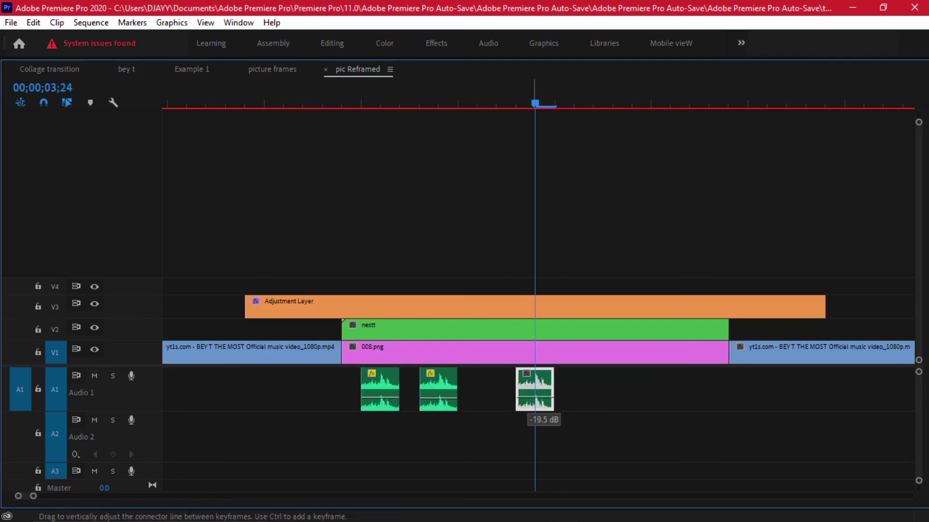
{"action": "key", "text": "grave"}
Scrub the pic Reframed sequence from 00;00;02;12 to 00;00;03;05 to preview the lead-in to the collage transition
{"action": "key", "text": "minus"}
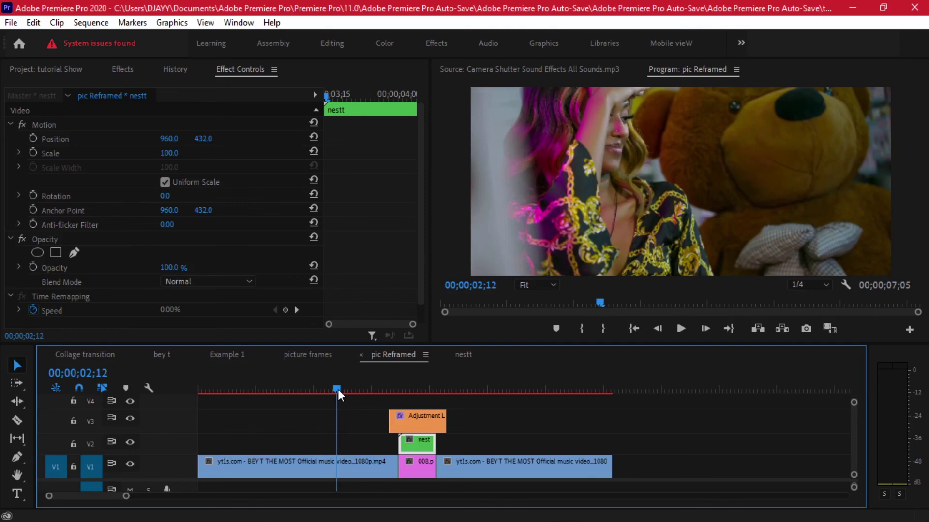
{"action": "left_click_drag", "start_coordinate": [337, 390], "coordinate": [382, 388]}
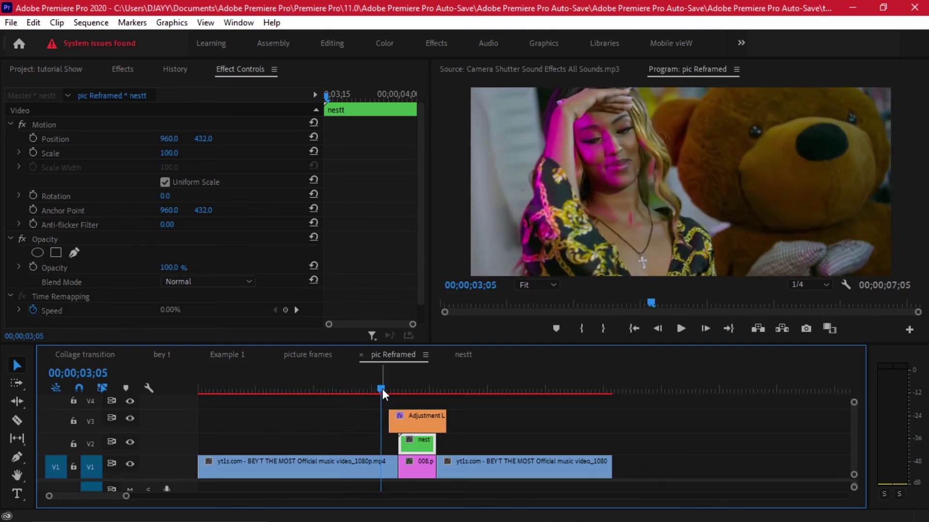